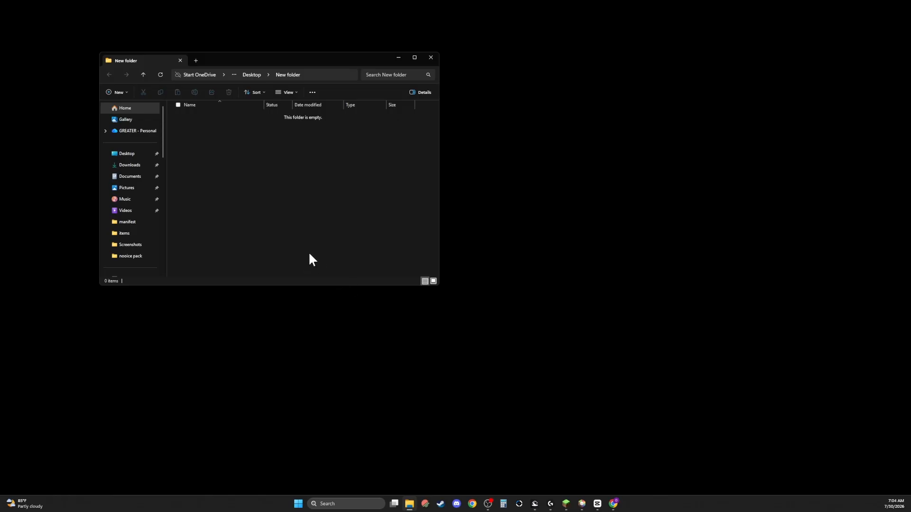
# Download the Mojang/bedrock-samples repository from GitHub as a ZIP and place the archive in the desktop's New folder
pyautogui.click(619, 505)
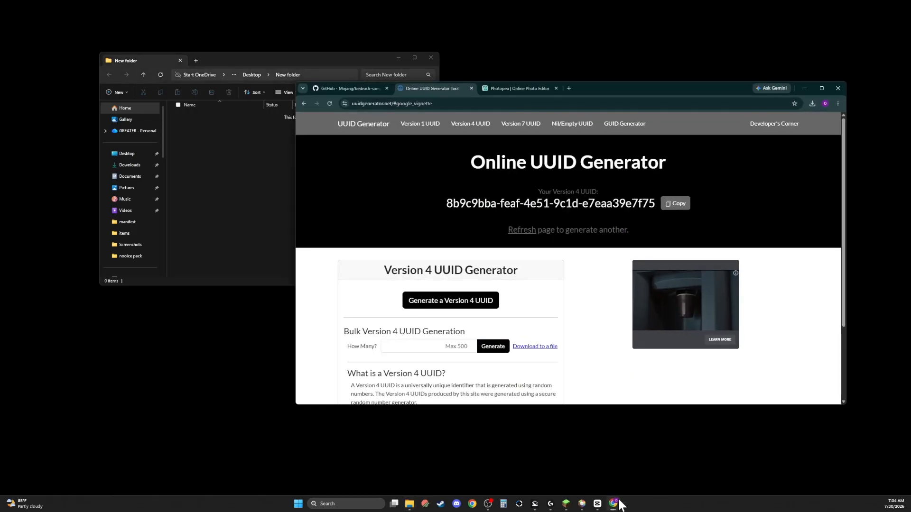
pyautogui.click(355, 90)
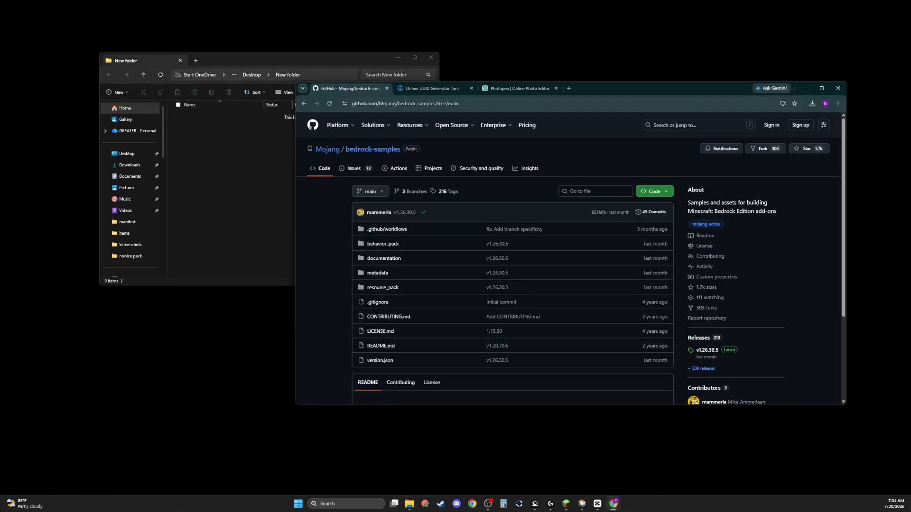
pyautogui.click(651, 199)
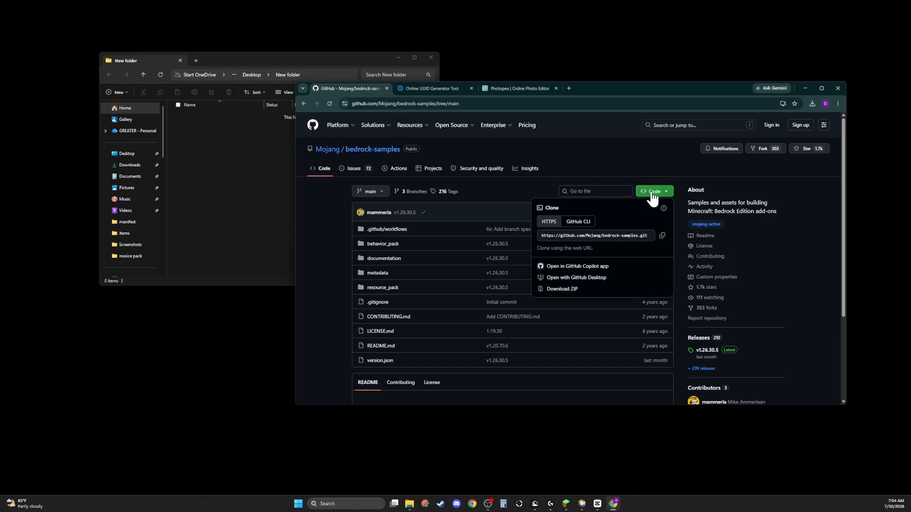
pyautogui.click(602, 295)
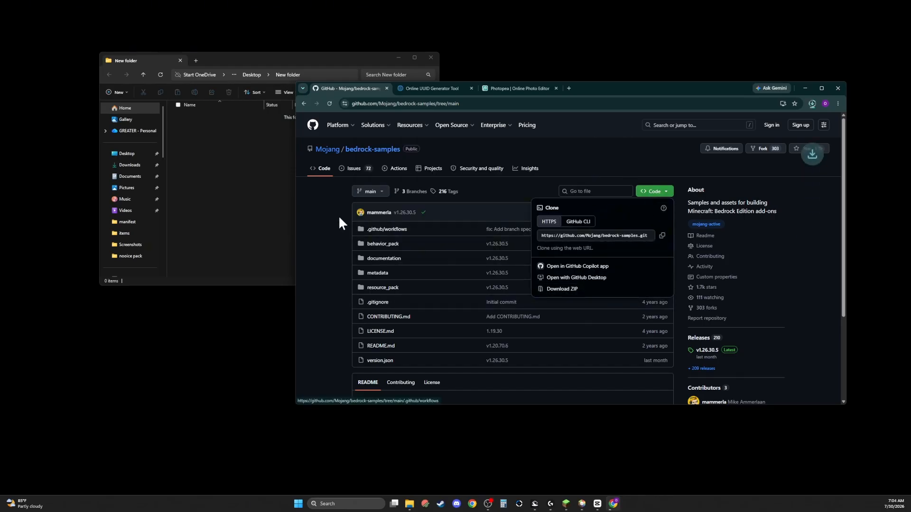
pyautogui.click(812, 104)
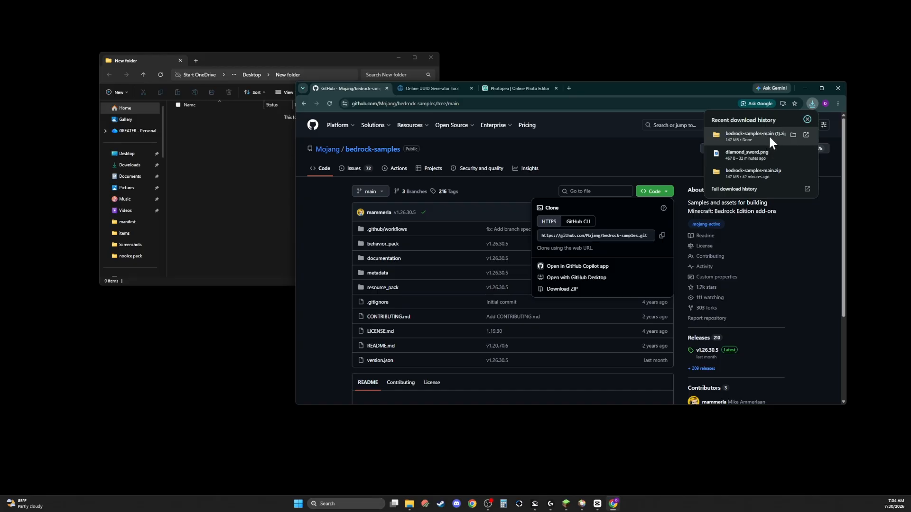
pyautogui.moveTo(769, 135); pyautogui.dragTo(232, 138)
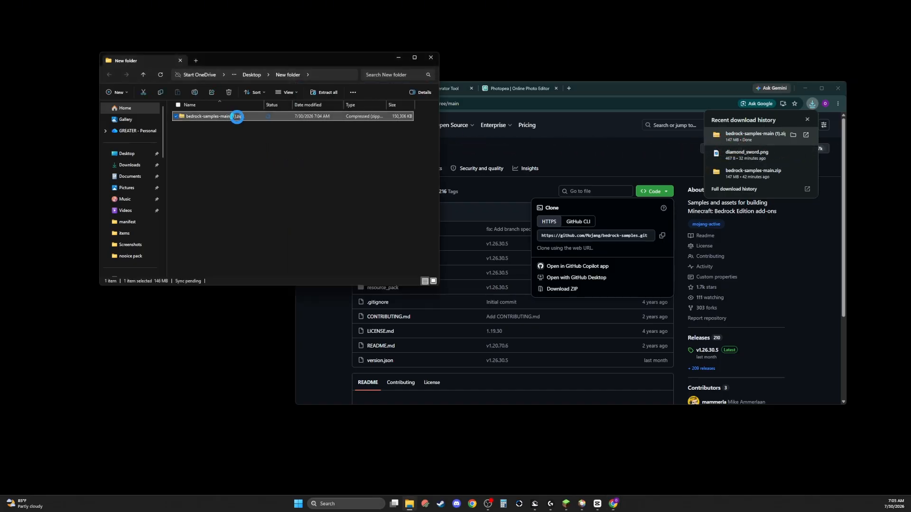
# Open the resource_pack folder inside the downloaded bedrock-samples-main archive
pyautogui.doubleClick(236, 117)
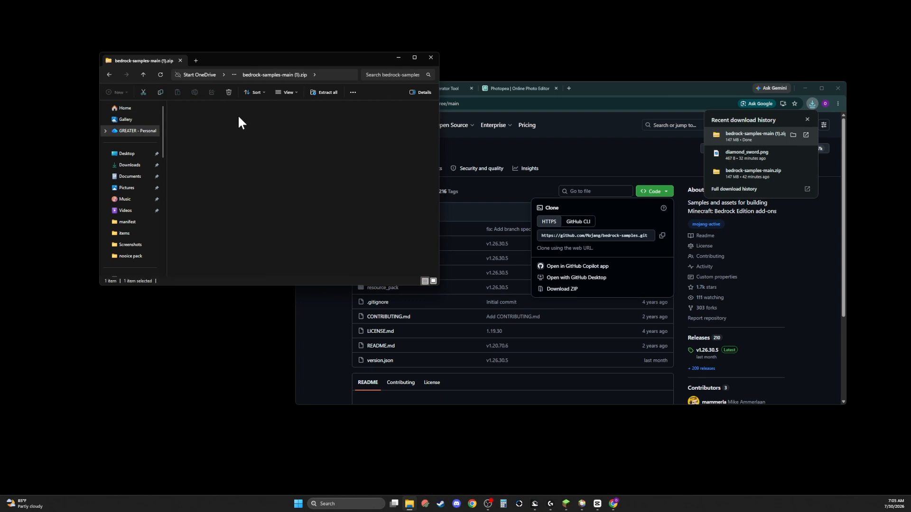
pyautogui.doubleClick(240, 116)
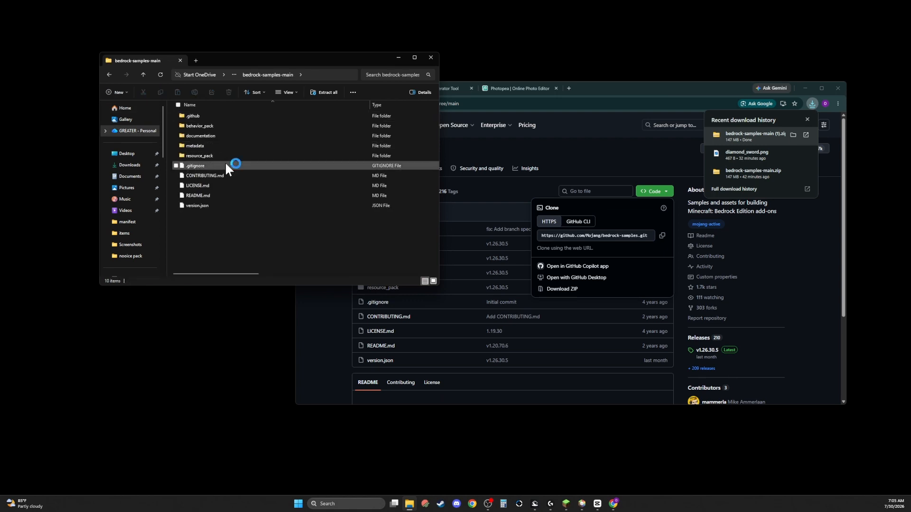
pyautogui.doubleClick(239, 155)
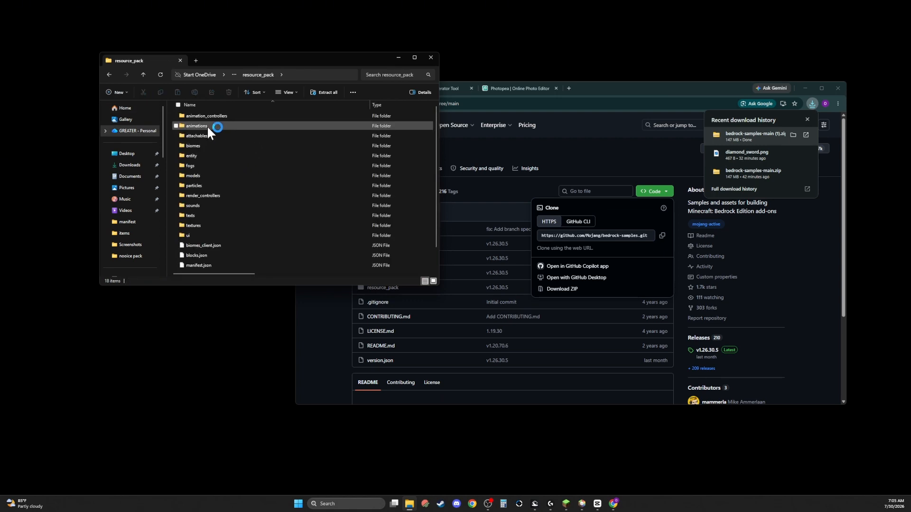
# Examine the pack's textures folder and its blocks subfolder, then return to resource_pack
pyautogui.doubleClick(215, 212)
pyautogui.click(111, 74)
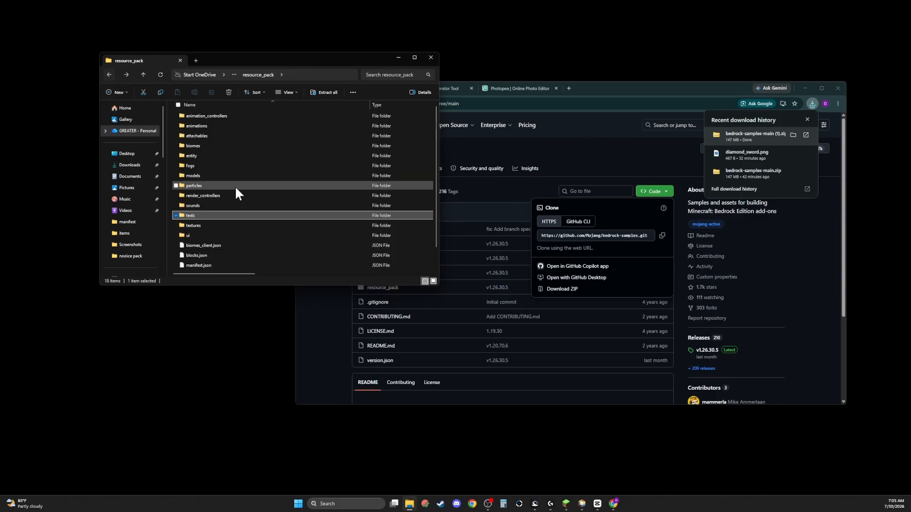
pyautogui.doubleClick(225, 224)
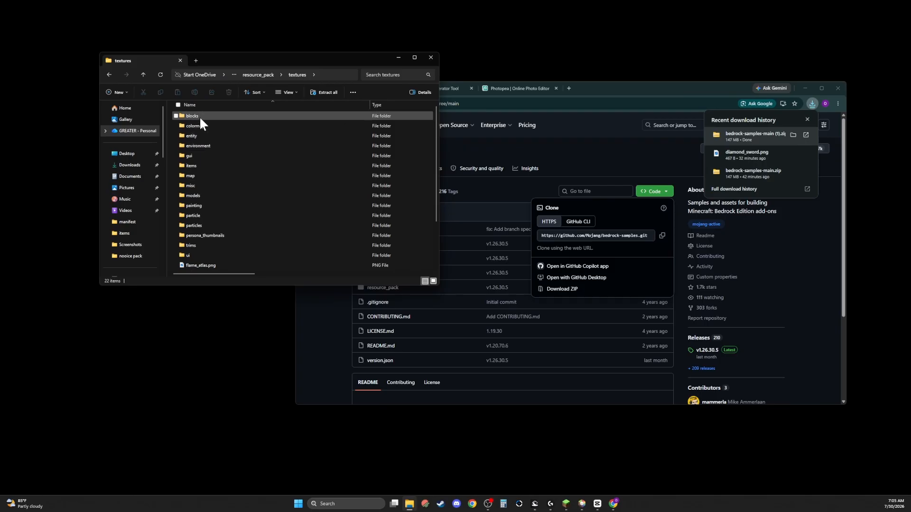
pyautogui.doubleClick(200, 116)
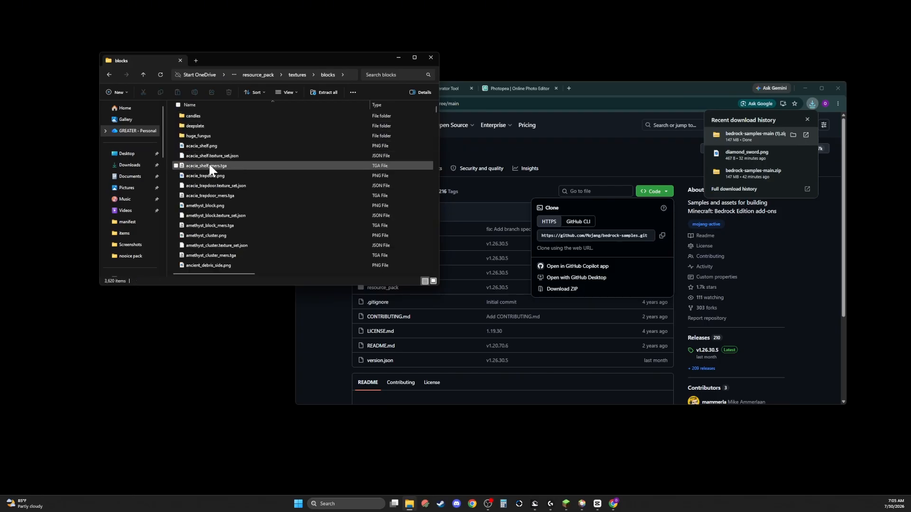
pyautogui.keyDown('ctrl'); pyautogui.scroll(4, 228, 173); pyautogui.keyUp('ctrl')
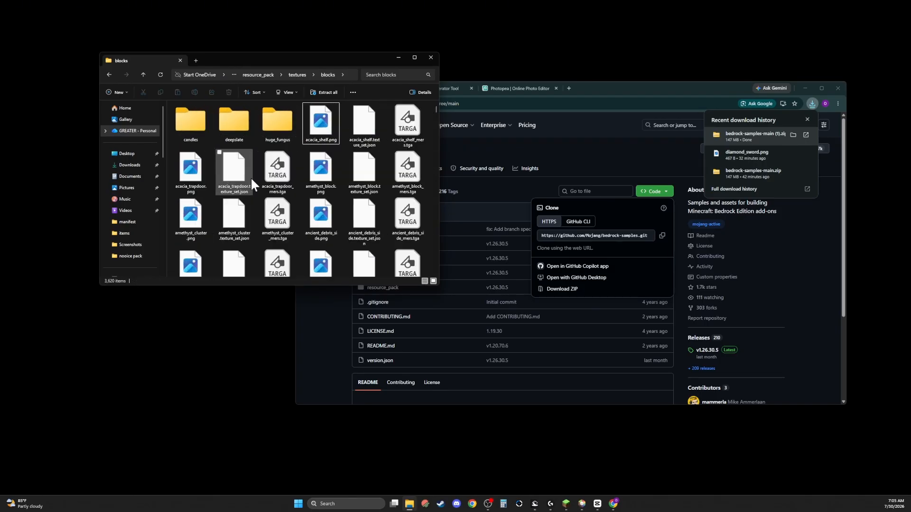
pyautogui.keyDown('ctrl'); pyautogui.scroll(-4, 251, 178); pyautogui.keyUp('ctrl')
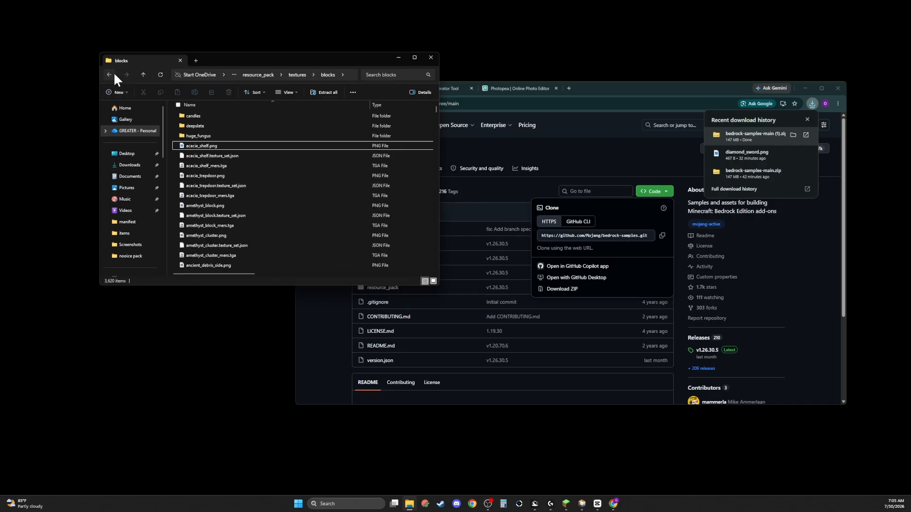
pyautogui.click(110, 74)
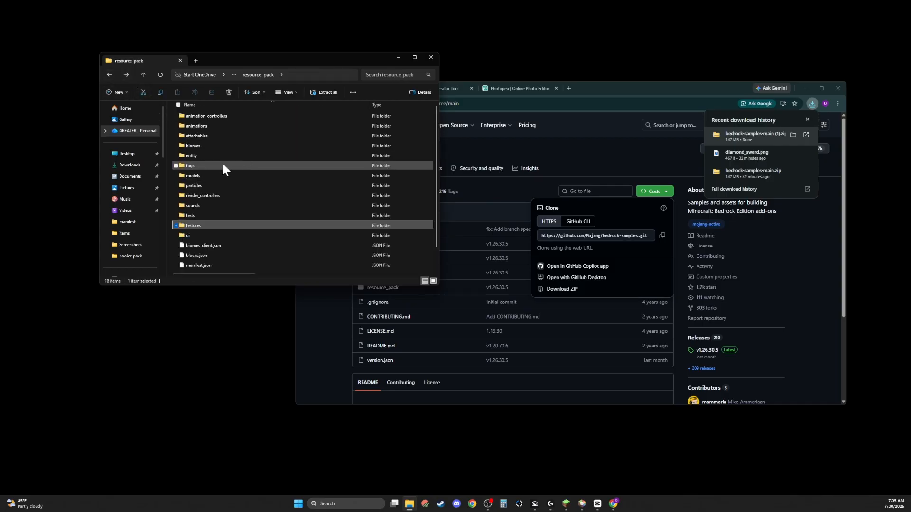
# Copy the textures folder, manifest.json and pack_icon.png together from resource_pack
pyautogui.scroll(-1, 224, 168)
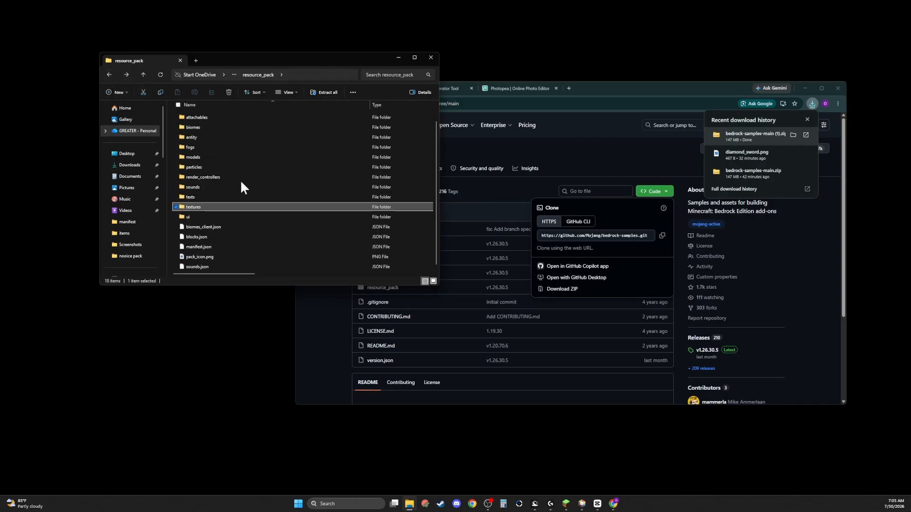
pyautogui.keyDown('ctrl'); pyautogui.click(247, 247); pyautogui.keyUp('ctrl')
pyautogui.keyDown('ctrl'); pyautogui.click(241, 257); pyautogui.keyUp('ctrl')
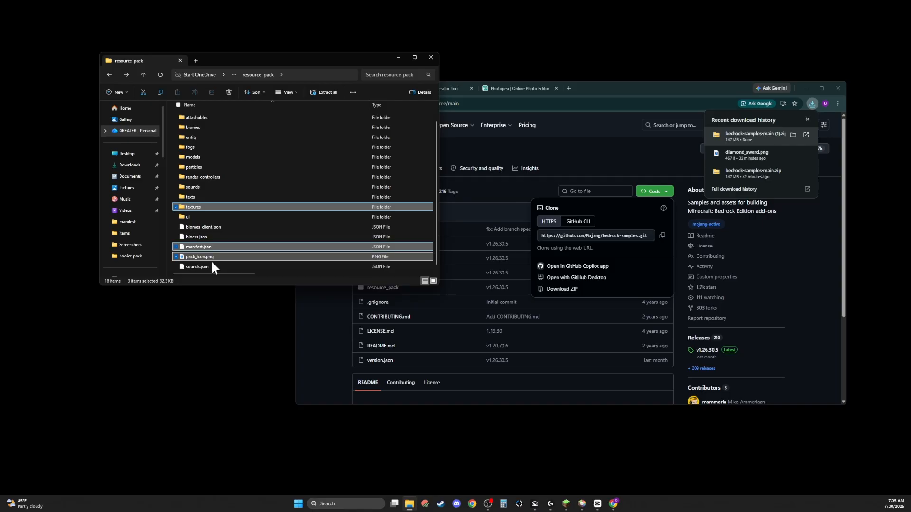
pyautogui.rightClick(220, 247)
pyautogui.click(245, 274)
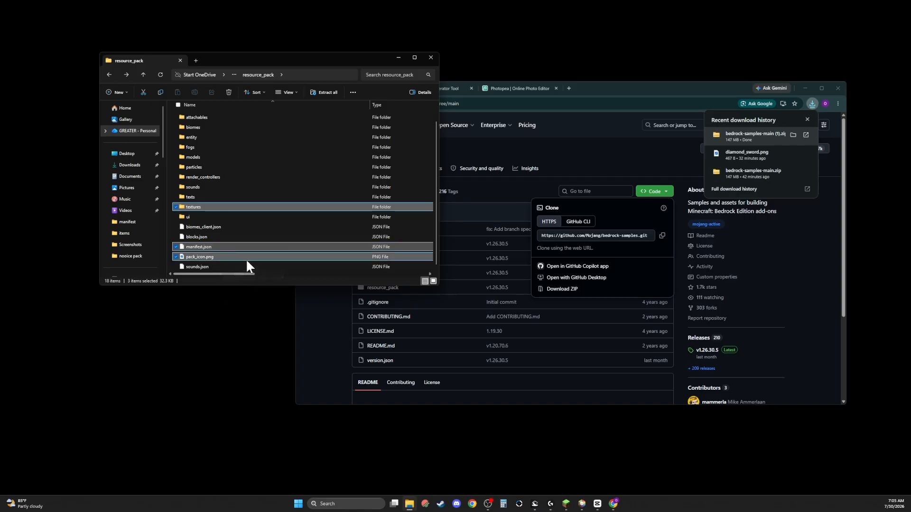
# Return to New folder and paste the copied resource pack items beside the archive
pyautogui.click(110, 74)
pyautogui.click(110, 75)
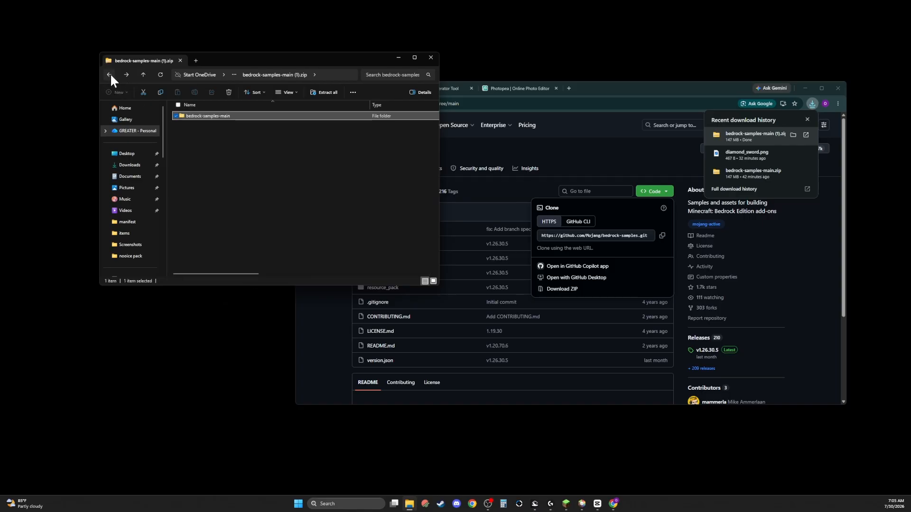
pyautogui.click(109, 75)
pyautogui.rightClick(231, 158)
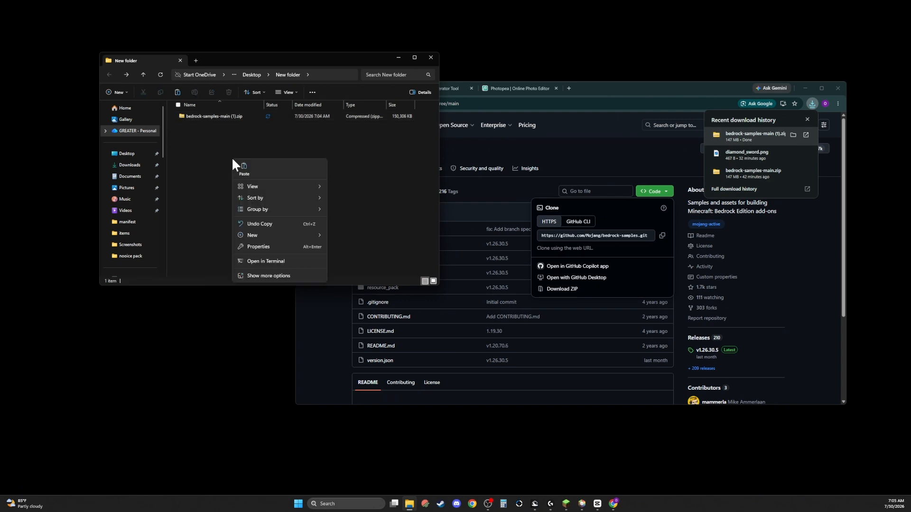
pyautogui.press('Escape')
pyautogui.hotkey('ctrl', 'v')
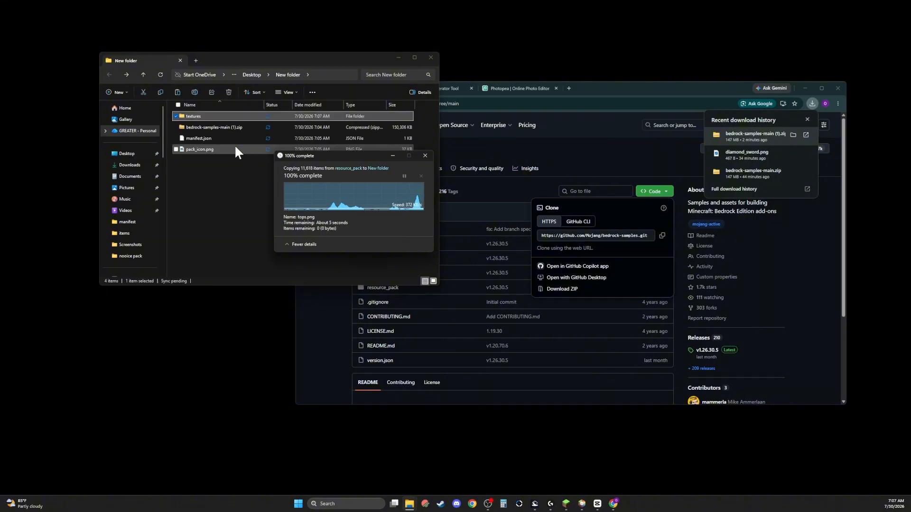
pyautogui.click(258, 181)
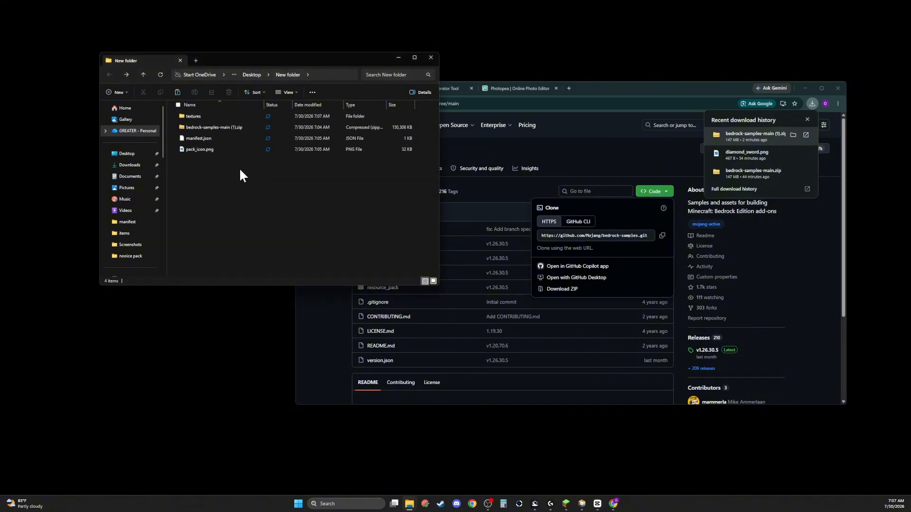
# Check in the view options whether file name extensions are shown for the folder's files
pyautogui.rightClick(238, 138)
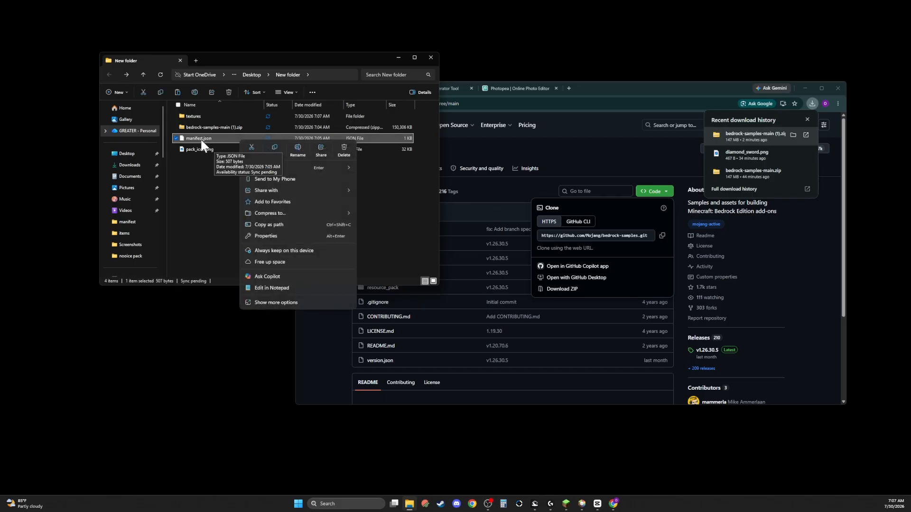
pyautogui.click(287, 91)
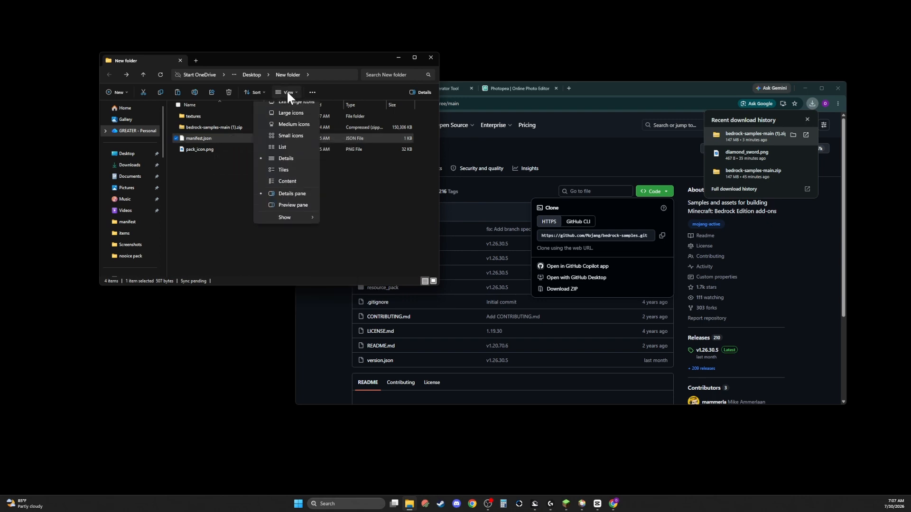
pyautogui.moveTo(282, 226)
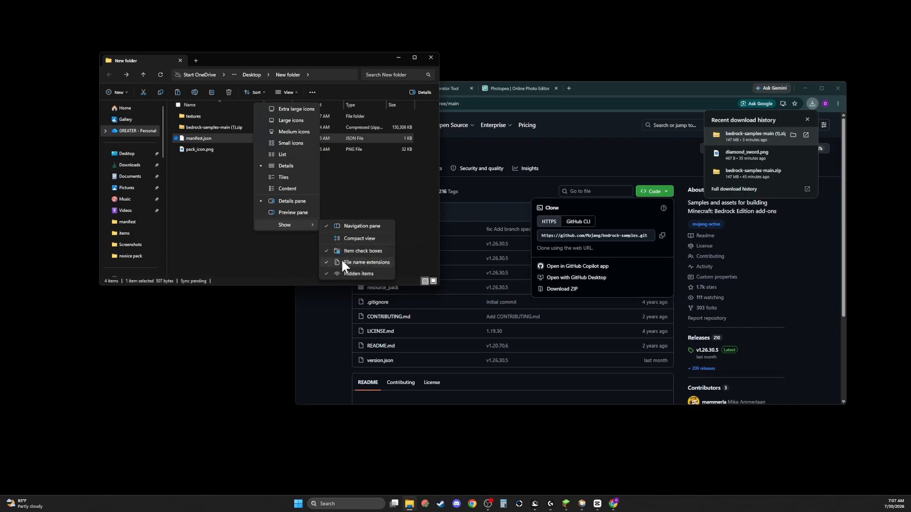
pyautogui.click(206, 141)
# Open manifest.json in Notepad and place its window beside the file list
pyautogui.rightClick(207, 138)
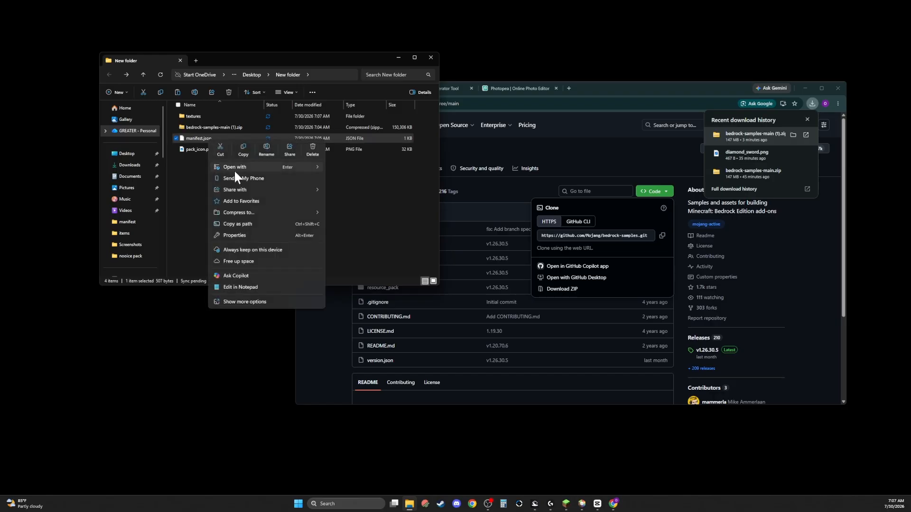
pyautogui.moveTo(235, 169)
pyautogui.click(358, 177)
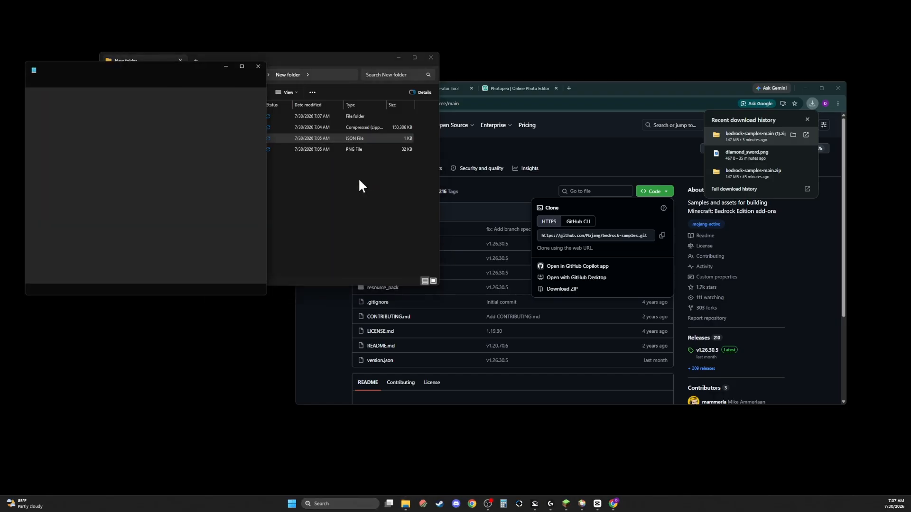
pyautogui.moveTo(218, 64); pyautogui.dragTo(454, 70)
# Replace the header's name value in manifest.json with "nooicepack"
pyautogui.click(325, 128)
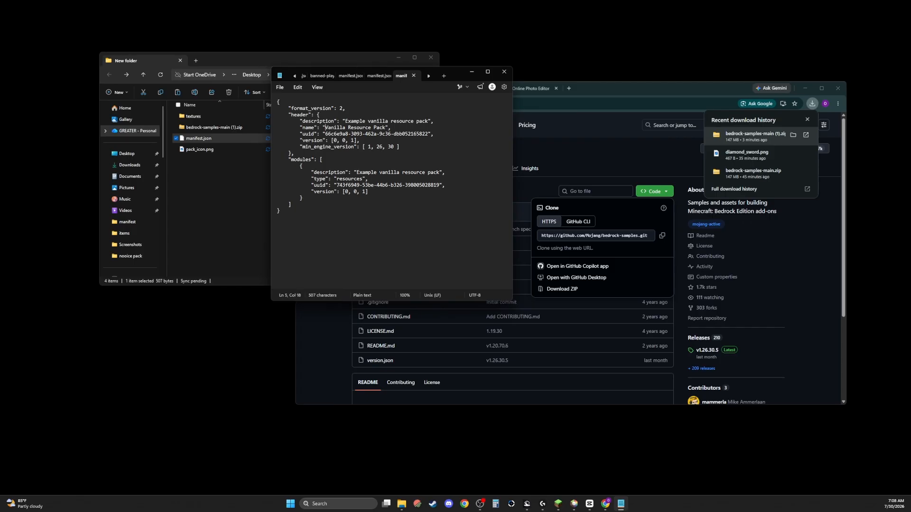
pyautogui.moveTo(300, 128); pyautogui.dragTo(386, 127)
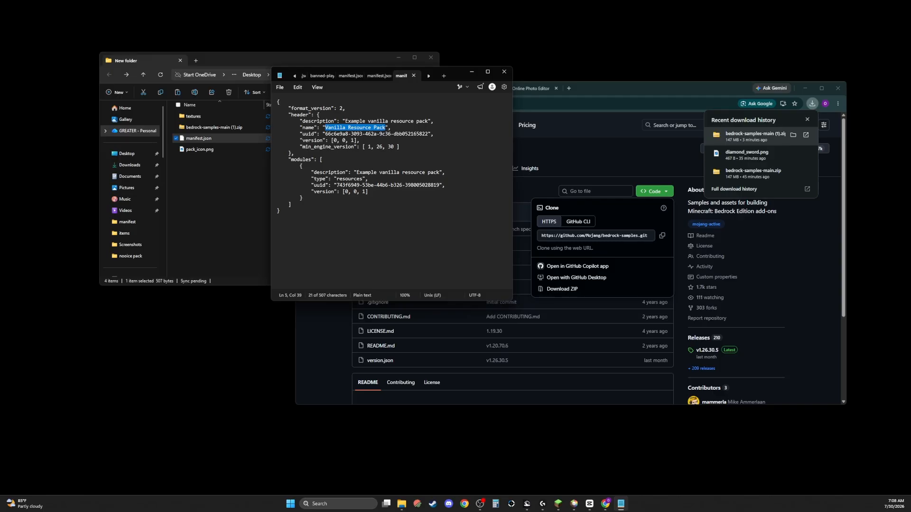
pyautogui.moveTo(385, 128); pyautogui.dragTo(325, 128)
pyautogui.write('name": "n')
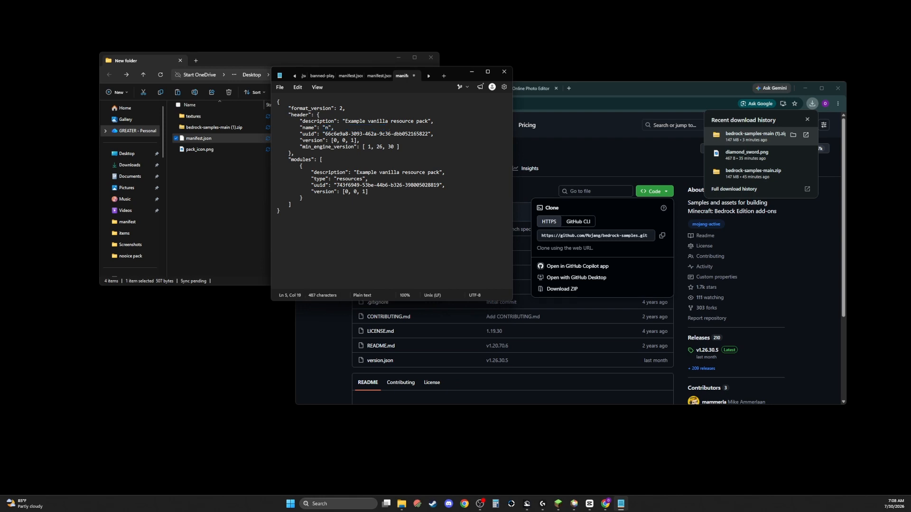
pyautogui.write('ooicepack')
# Copy the pack name nooicepack into both description values, in the header and in the modules section
pyautogui.moveTo(325, 127); pyautogui.dragTo(356, 128)
pyautogui.hotkey('ctrl', 'c')
pyautogui.moveTo(345, 121); pyautogui.dragTo(427, 121)
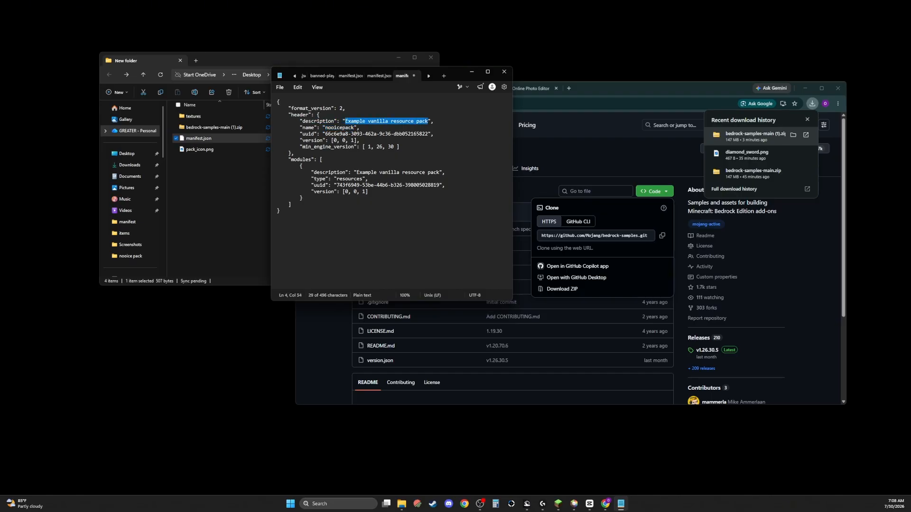
pyautogui.hotkey('ctrl', 'v')
pyautogui.moveTo(357, 172); pyautogui.dragTo(440, 172)
pyautogui.hotkey('ctrl', 'v')
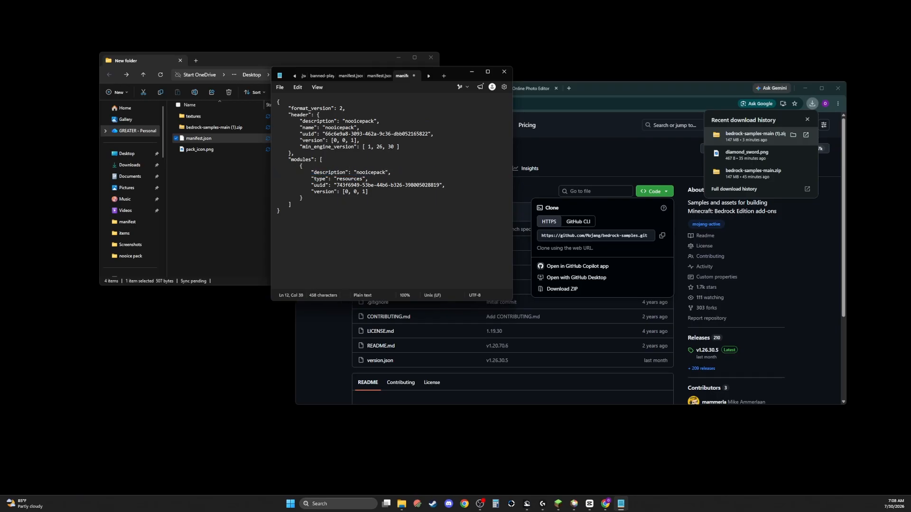
pyautogui.moveTo(373, 121); pyautogui.dragTo(346, 121)
pyautogui.press('Up')
# Switch to the browser's Online UUID Generator page and move its window aside so the manifest stays partly visible
pyautogui.click(629, 90)
pyautogui.click(432, 89)
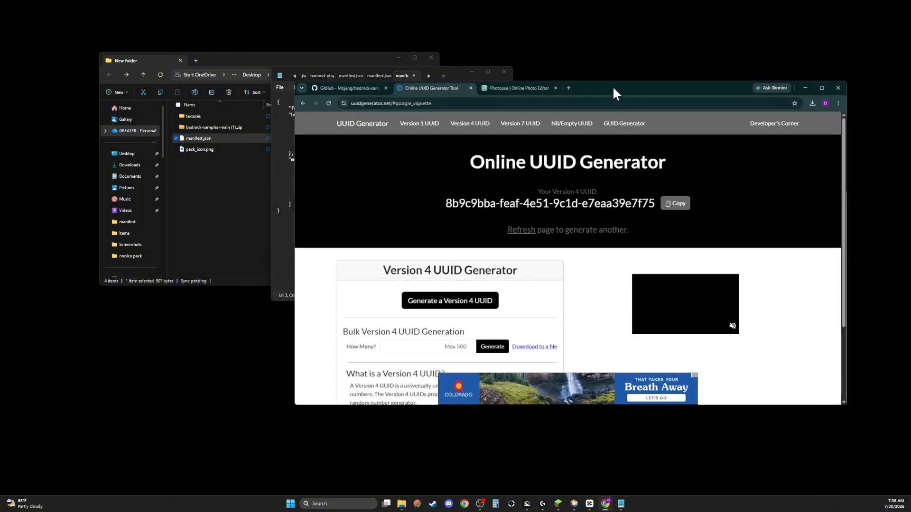
pyautogui.doubleClick(614, 88)
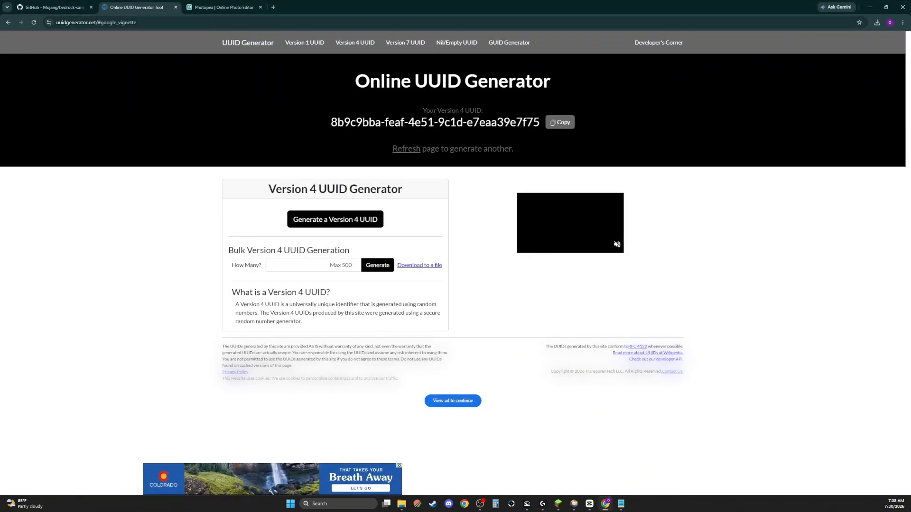
pyautogui.moveTo(413, 7); pyautogui.dragTo(600, 59)
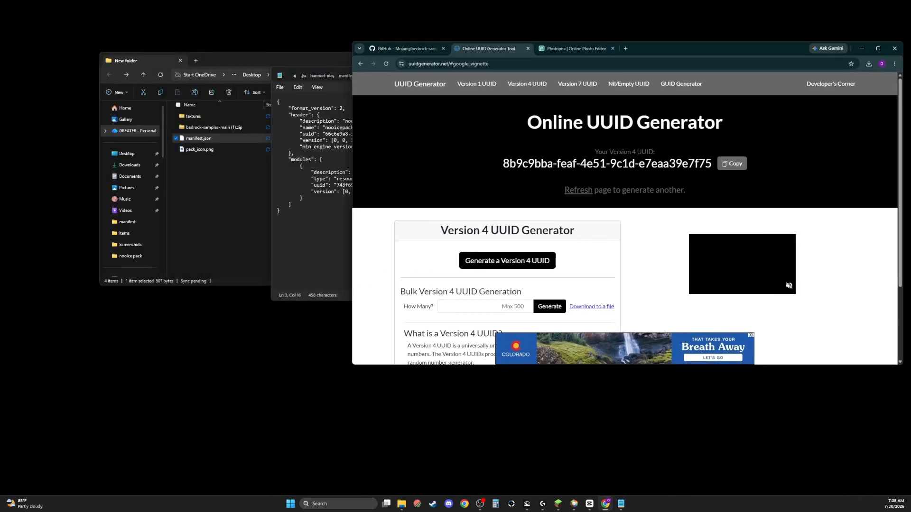
# Generate a fresh version 4 UUID, copy it and replace the header's uuid value in manifest.json with it
pyautogui.click(386, 63)
pyautogui.moveTo(663, 56); pyautogui.dragTo(734, 54)
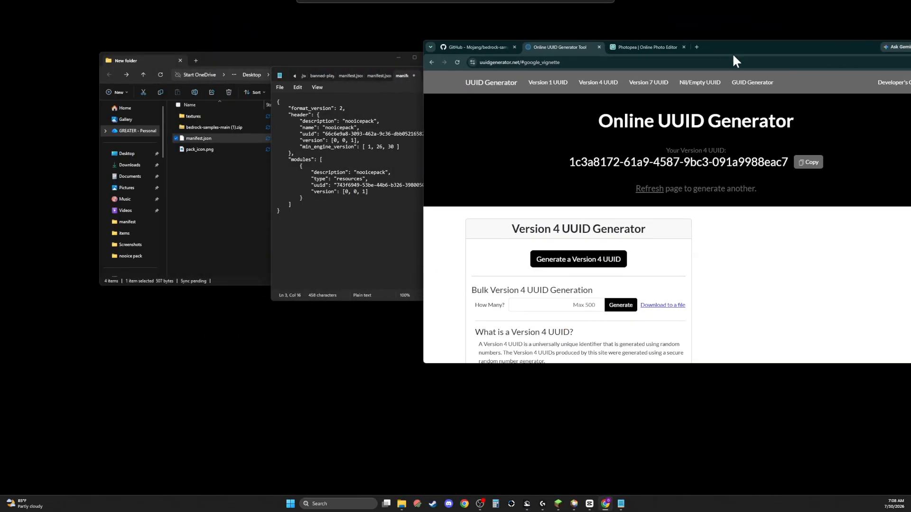
pyautogui.click(809, 163)
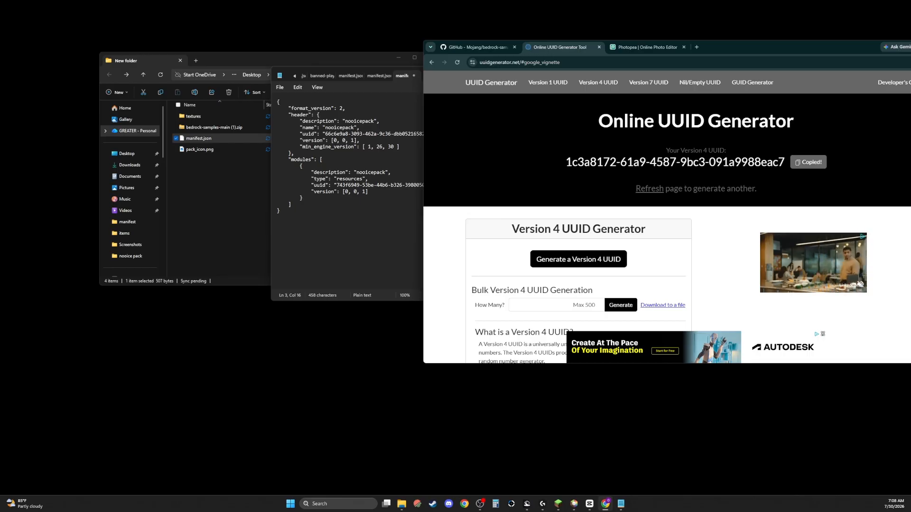
pyautogui.click(304, 134)
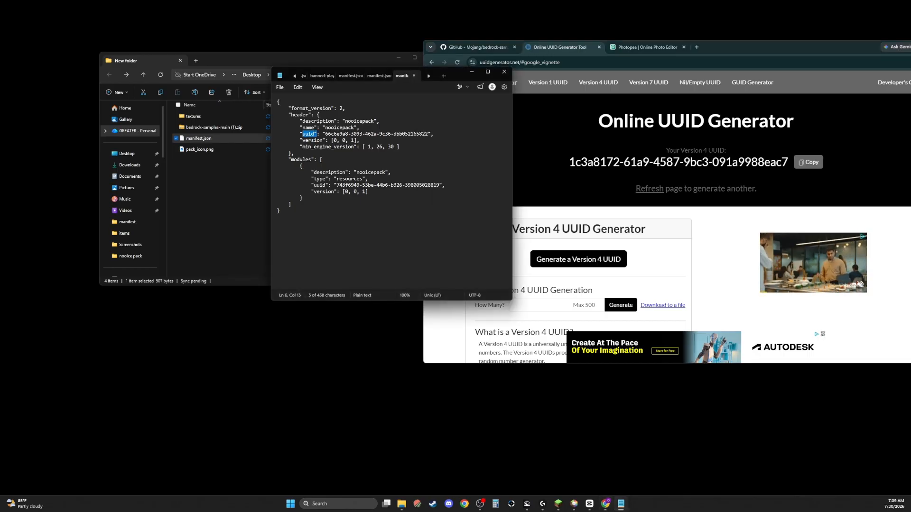
pyautogui.moveTo(325, 134); pyautogui.dragTo(427, 133)
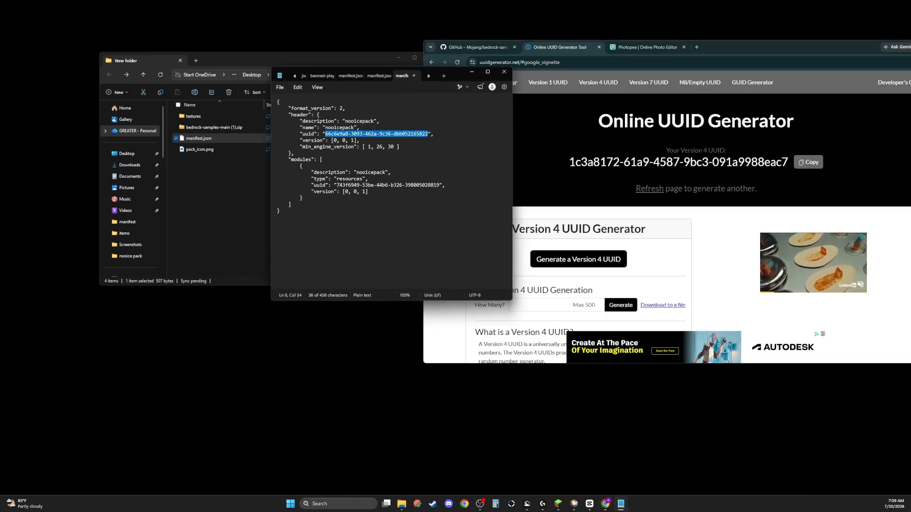
pyautogui.hotkey('ctrl', 'v')
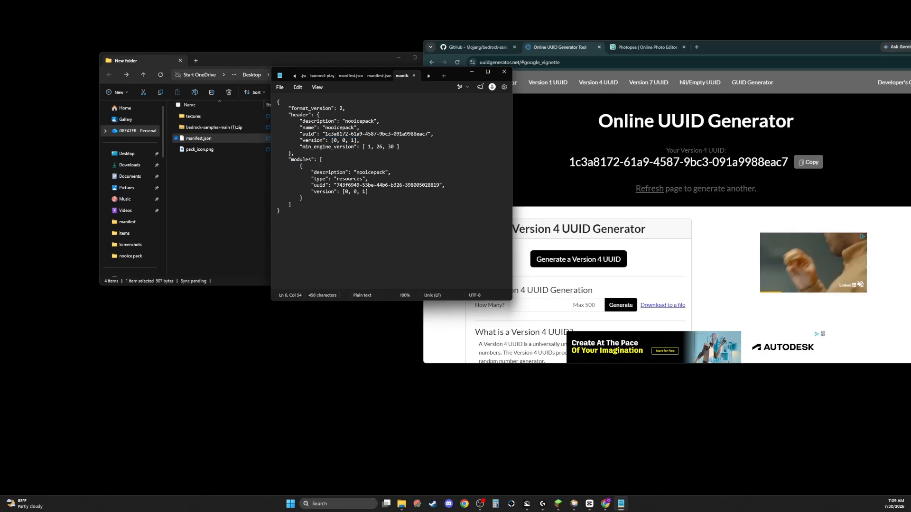
# Generate another UUID and replace the uuid value in the manifest's modules section with a single copy of it
pyautogui.click(559, 127)
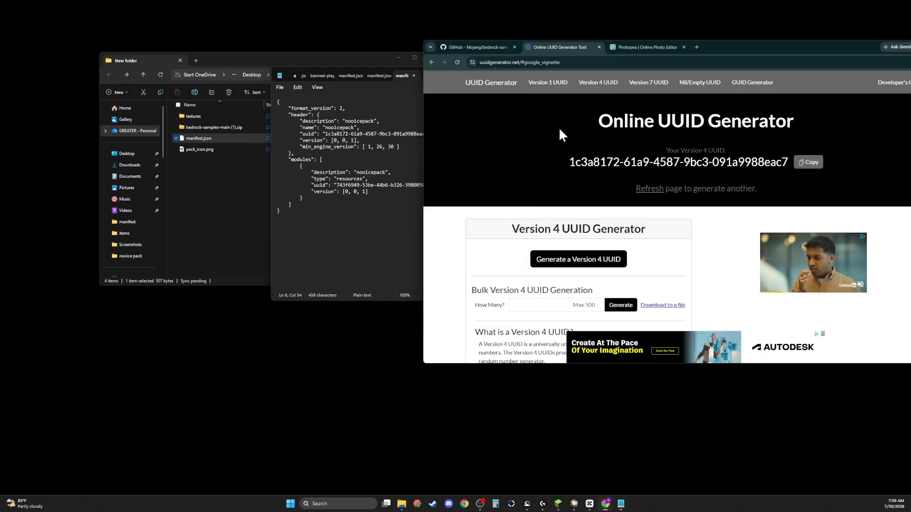
pyautogui.click(456, 61)
pyautogui.click(805, 170)
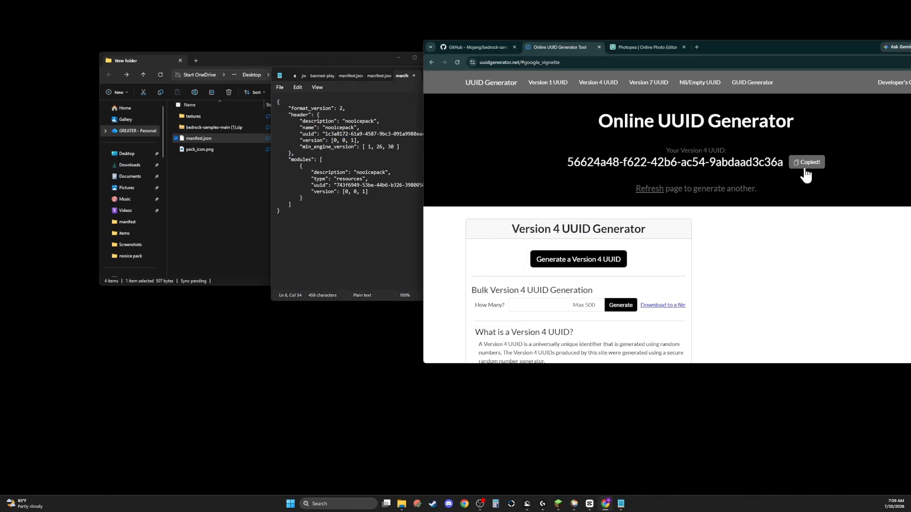
pyautogui.moveTo(337, 185); pyautogui.dragTo(437, 185)
pyautogui.hotkey('ctrl', 'v')
pyautogui.hotkey('ctrl', 'v')
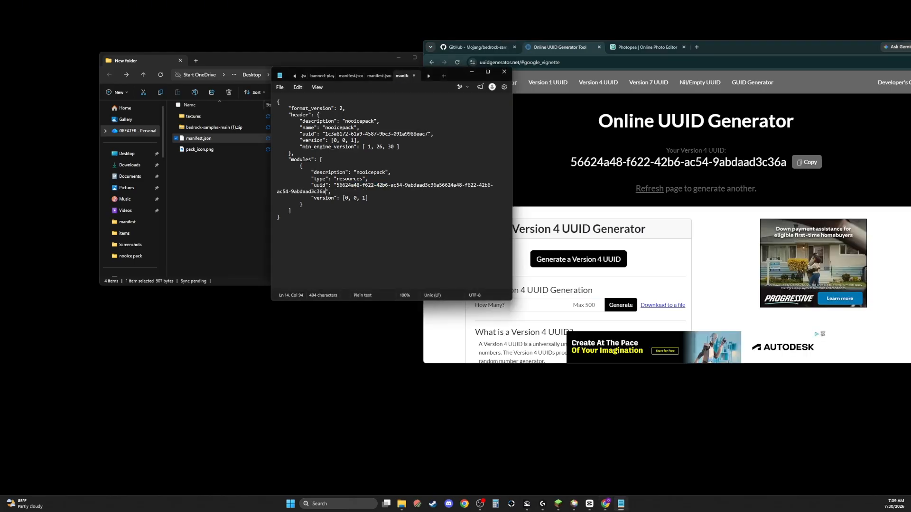
pyautogui.hotkey('ctrl', 'z')
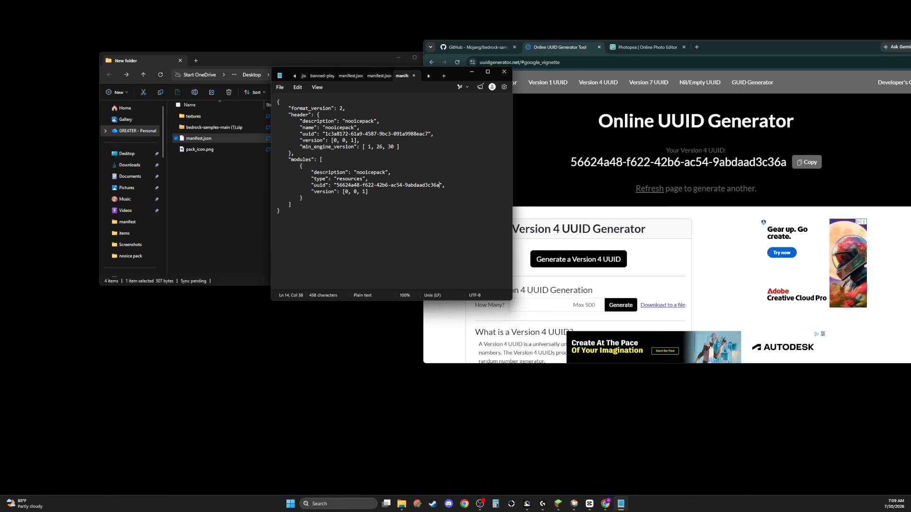
pyautogui.moveTo(336, 185); pyautogui.dragTo(438, 185)
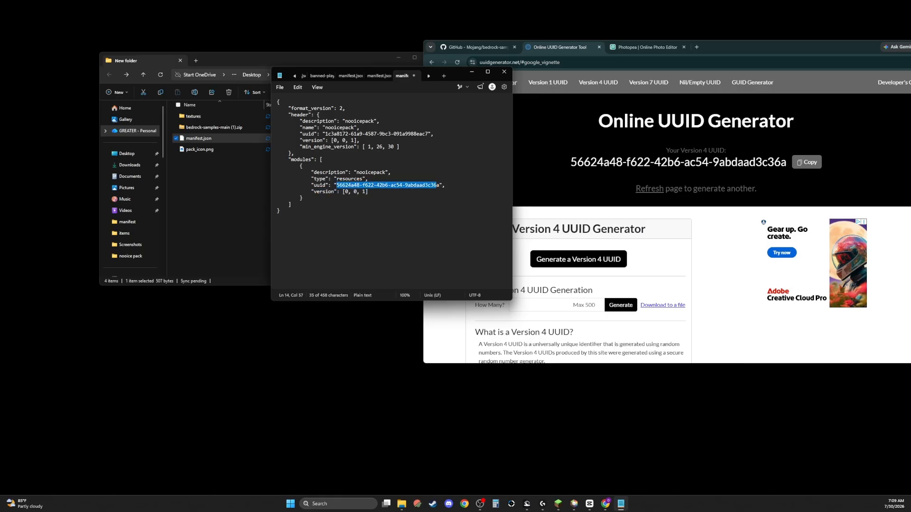
pyautogui.click(303, 198)
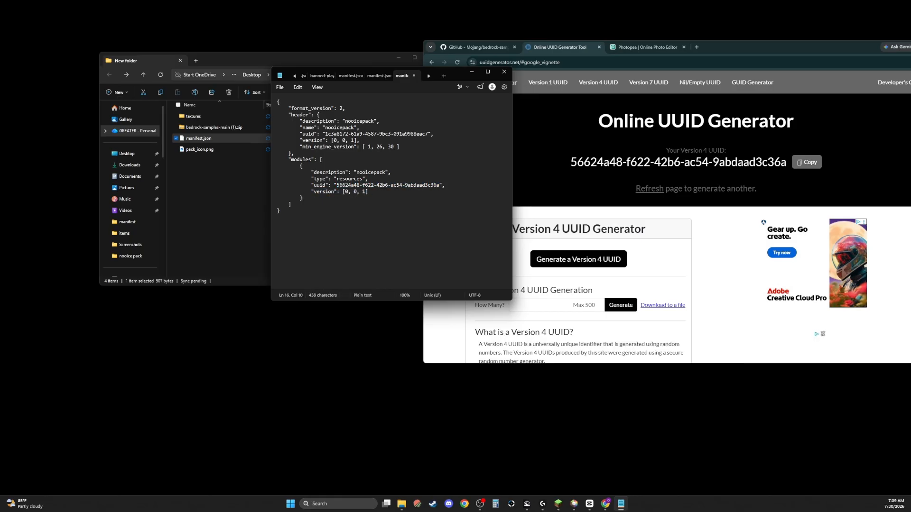
pyautogui.click(337, 185)
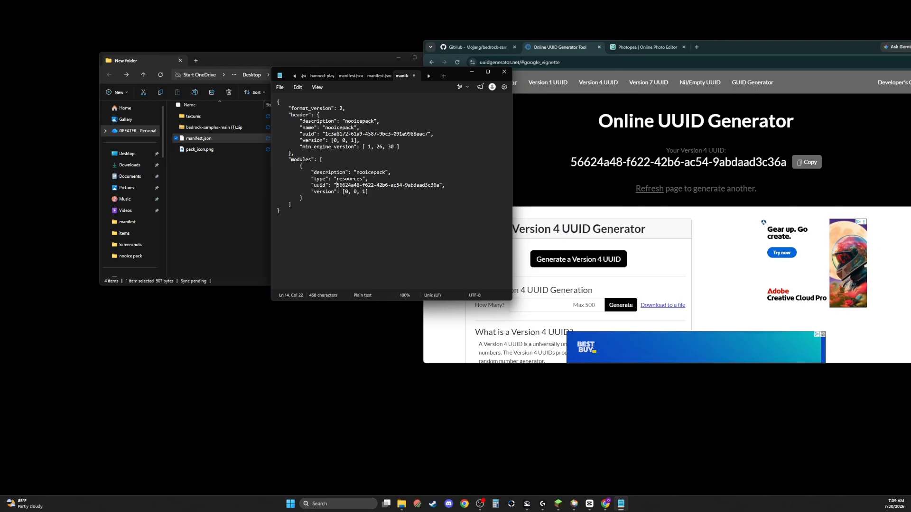
pyautogui.moveTo(336, 185); pyautogui.dragTo(440, 185)
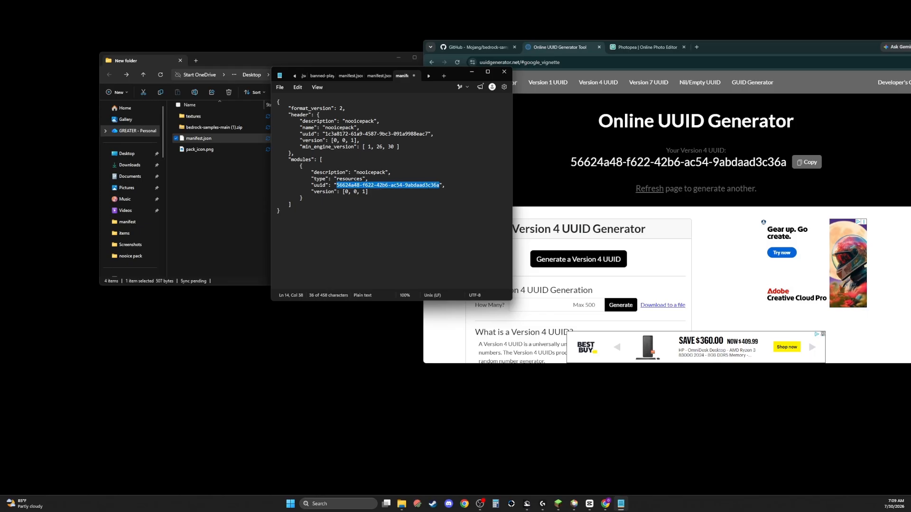
pyautogui.click(392, 172)
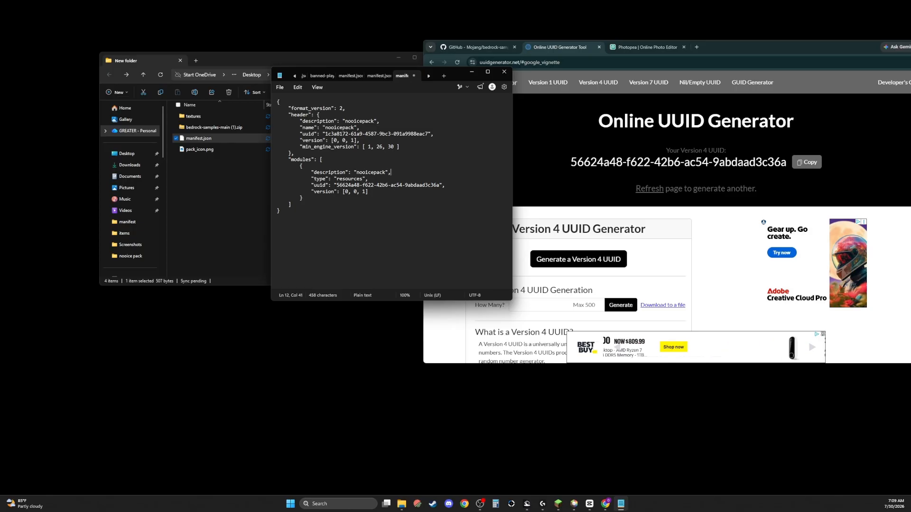
pyautogui.moveTo(337, 185); pyautogui.dragTo(439, 185)
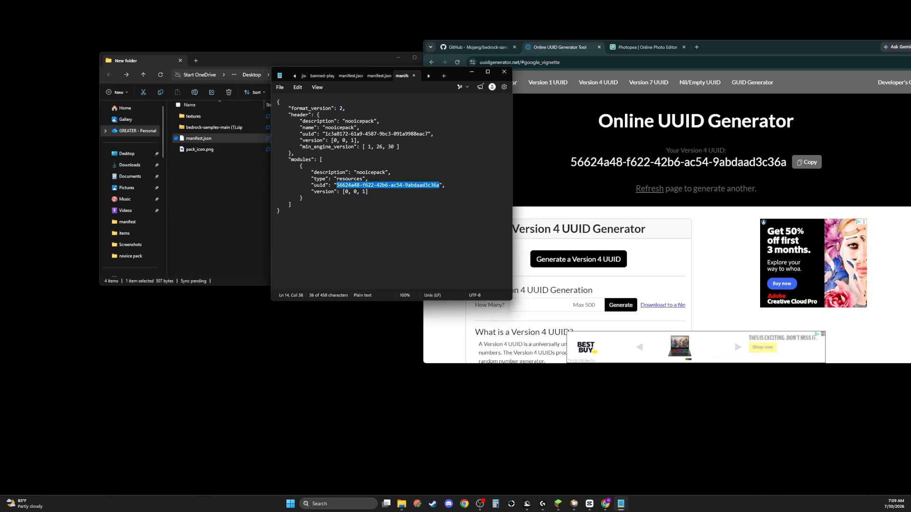
pyautogui.click(302, 165)
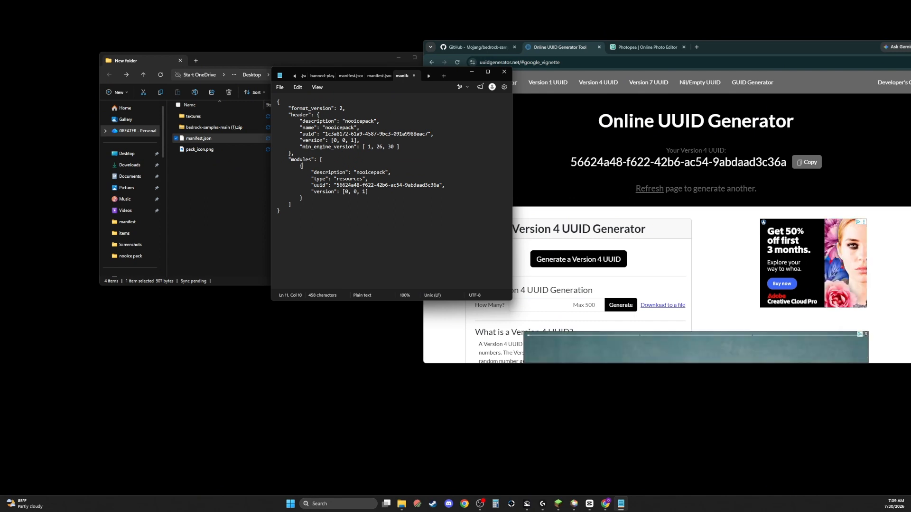
# Close the manifest in Notepad and open the items folder inside the pack's textures folder
pyautogui.click(505, 72)
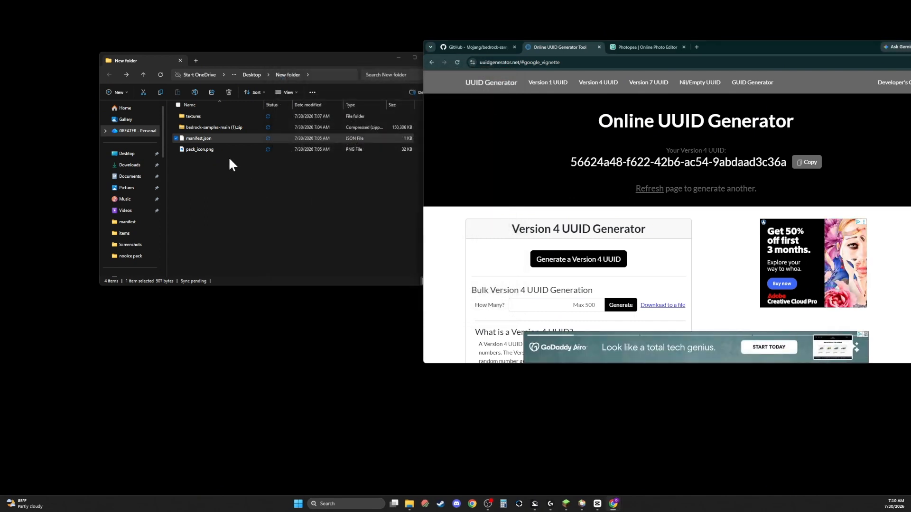
pyautogui.doubleClick(238, 117)
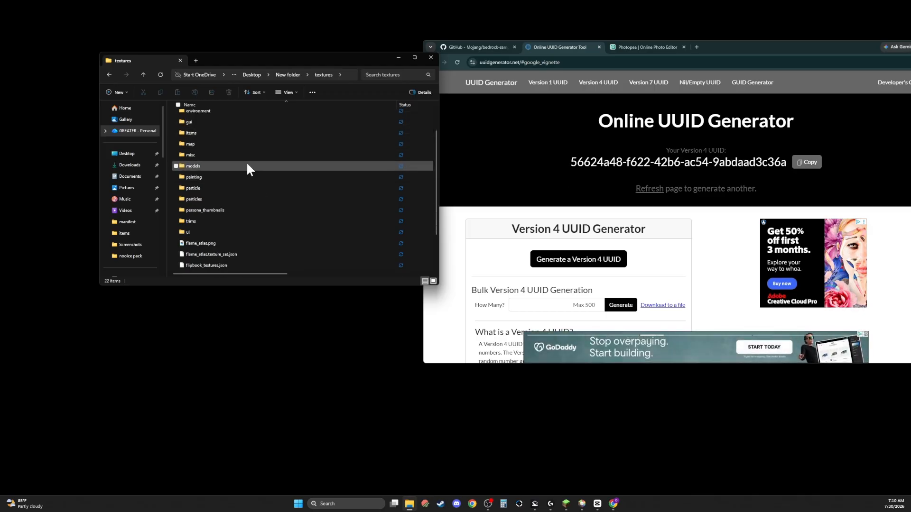
pyautogui.scroll(-1, 246, 161)
pyautogui.click(243, 133)
pyautogui.doubleClick(243, 133)
pyautogui.scroll(-3, 243, 132)
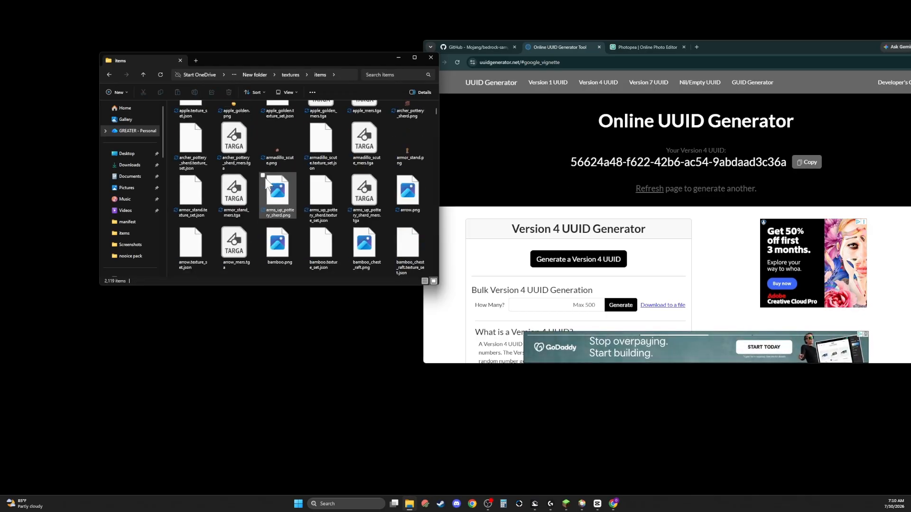
# Search the items folder for "sword" and select diamond_sword.png
pyautogui.click(387, 75)
pyautogui.write('s')
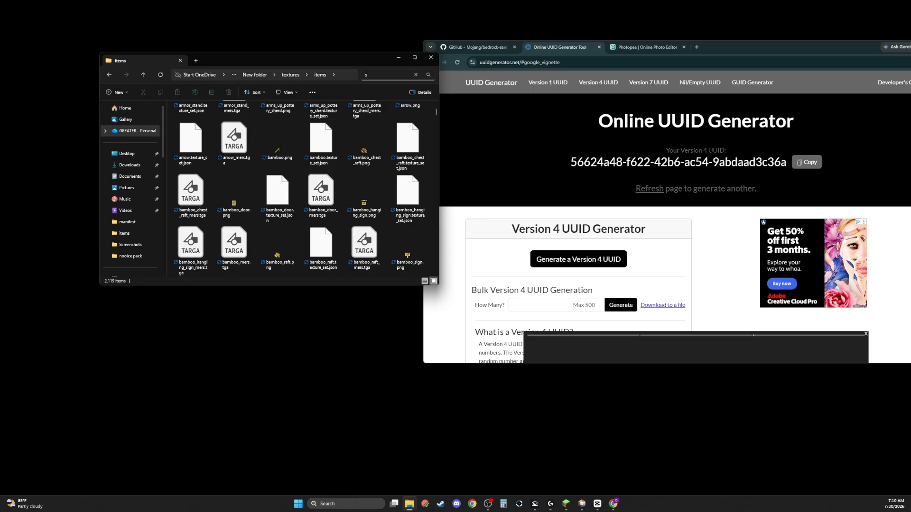
pyautogui.write('word')
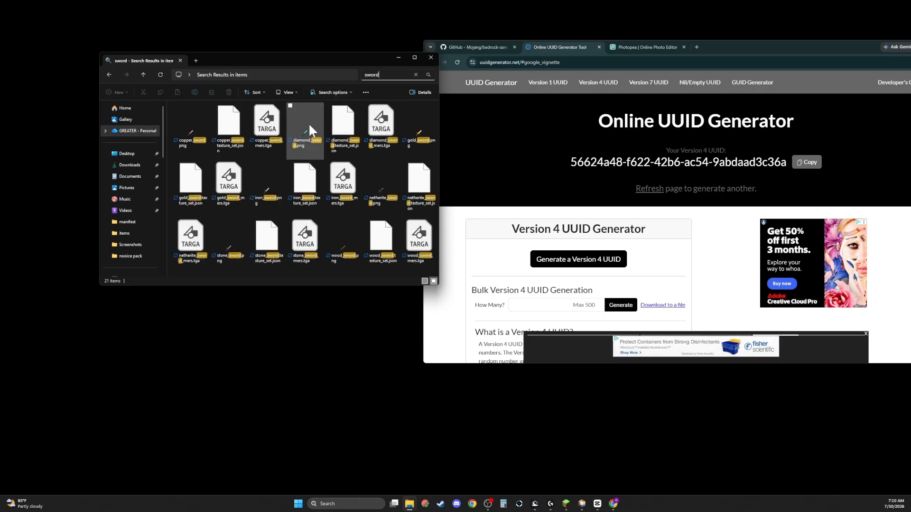
pyautogui.click(306, 133)
# Find the Photopea online editor through a web search in a new browser tab and open its site
pyautogui.click(618, 47)
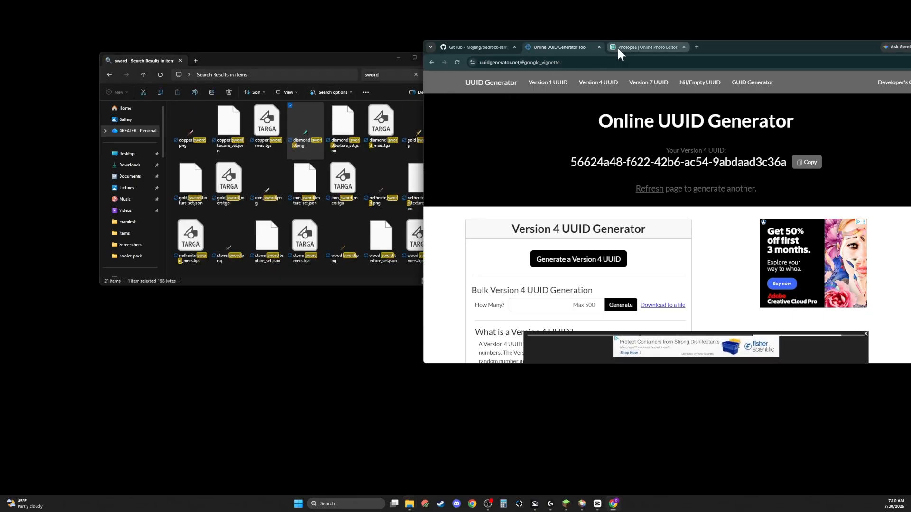
pyautogui.click(697, 47)
pyautogui.write('photper')
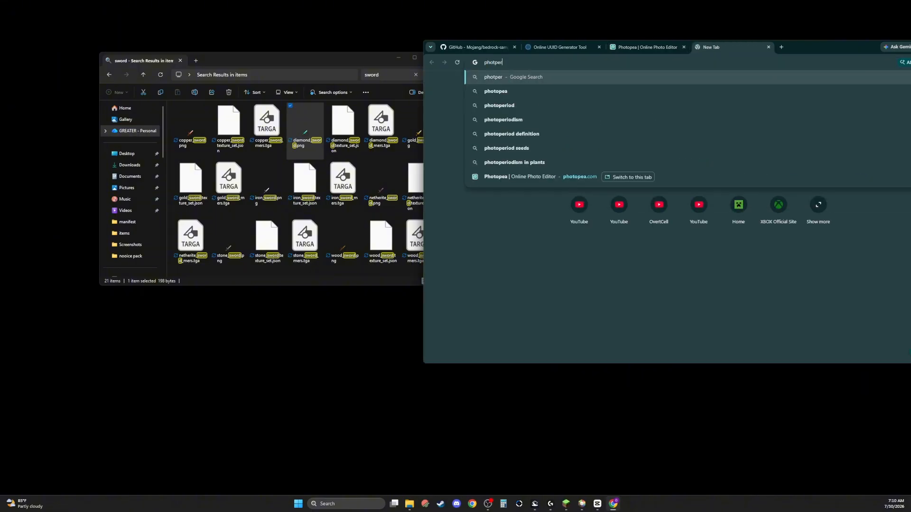
pyautogui.press('BackSpace')
pyautogui.write('a')
pyautogui.press('Return')
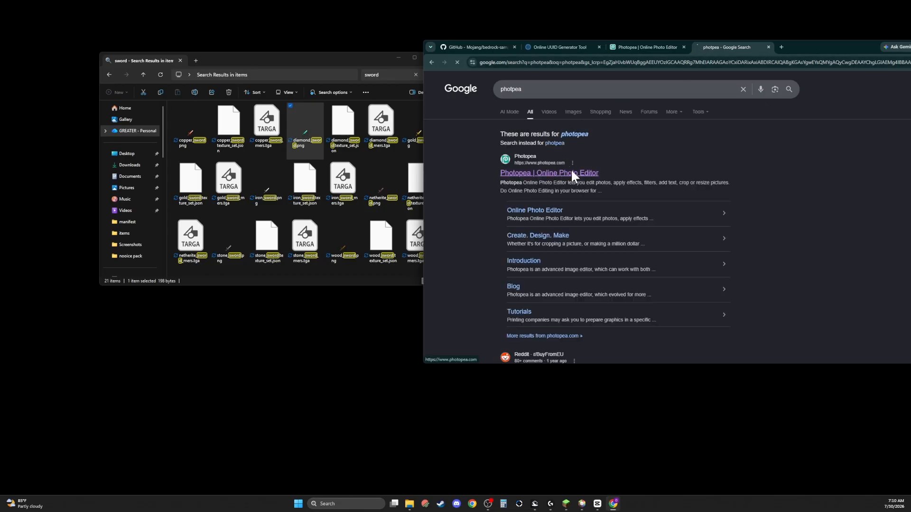
pyautogui.click(570, 171)
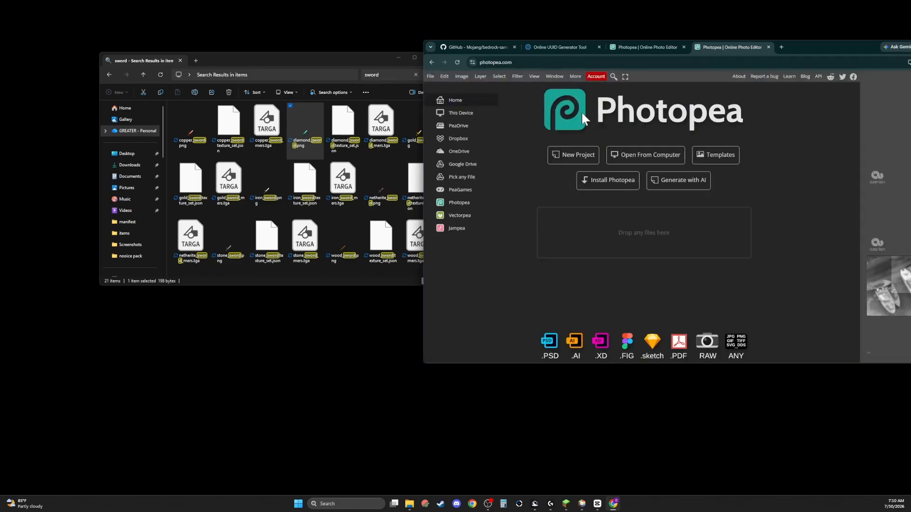
# Load diamond_sword.png from the items folder into Photopea for pixel editing
pyautogui.moveTo(301, 121); pyautogui.dragTo(599, 256)
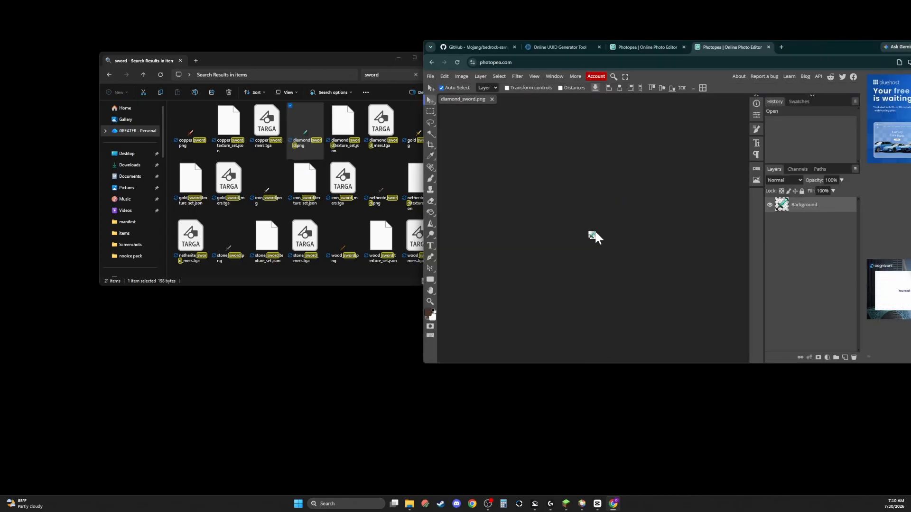
pyautogui.scroll(5, 595, 230)
pyautogui.scroll(5, 598, 232)
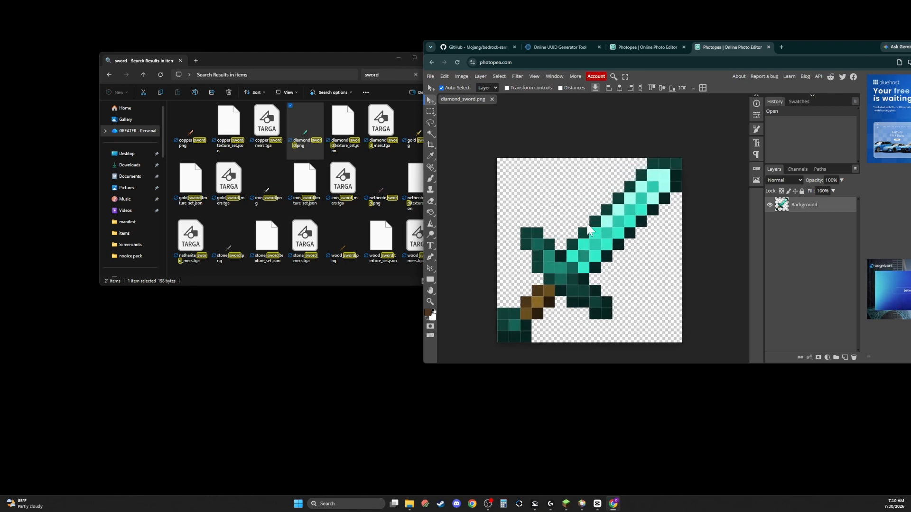
# Set up the Brush tool with the square 1 px tip
pyautogui.press('b')
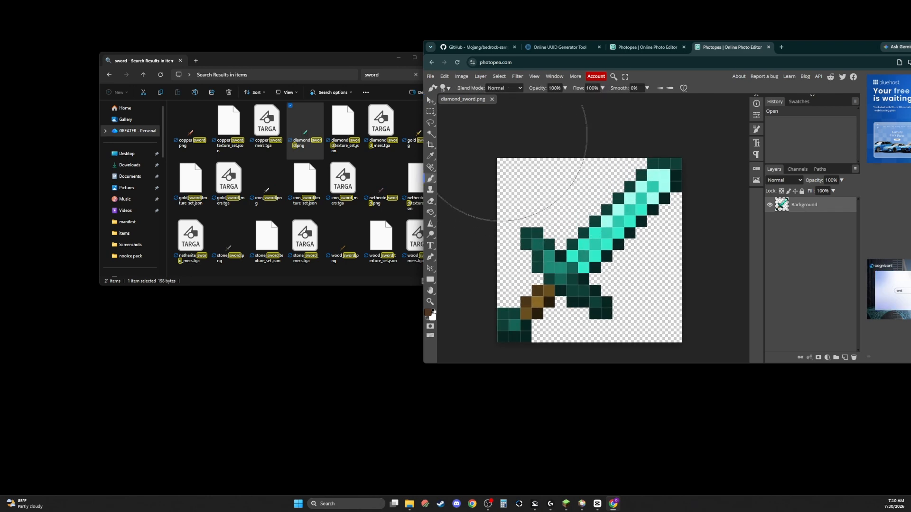
pyautogui.click(447, 89)
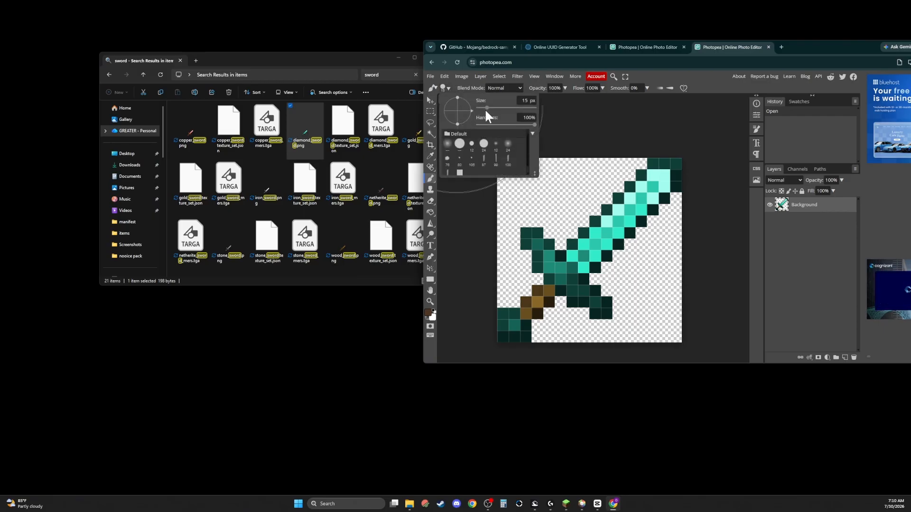
pyautogui.click(460, 173)
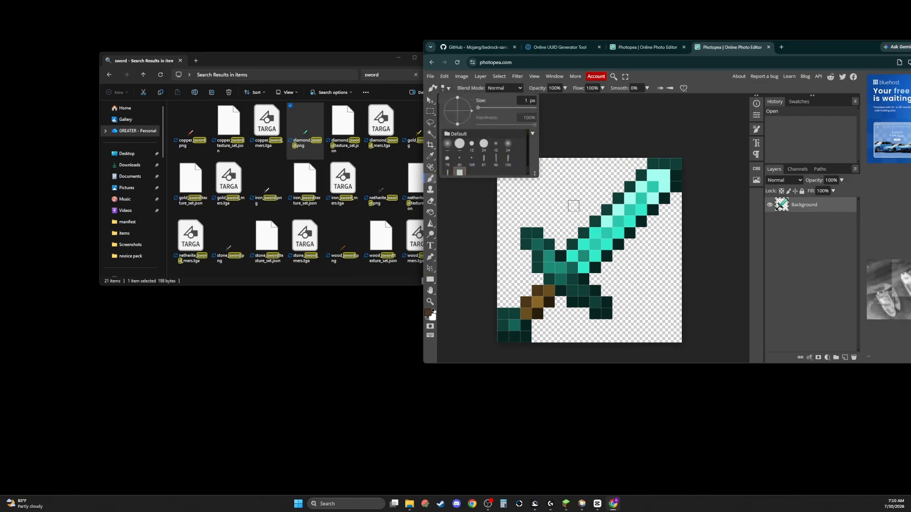
# Sample the dark green of the blade's upper outline and paint the sword's outline and crossguard pixels with it
pyautogui.click(596, 222)
pyautogui.keyDown('alt'); pyautogui.click(606, 208); pyautogui.keyUp('alt')
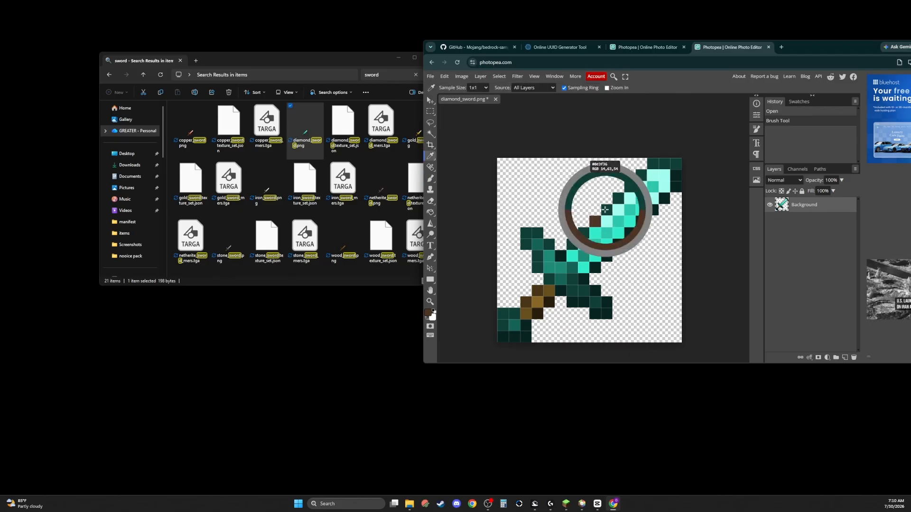
pyautogui.click(614, 219)
pyautogui.click(677, 184)
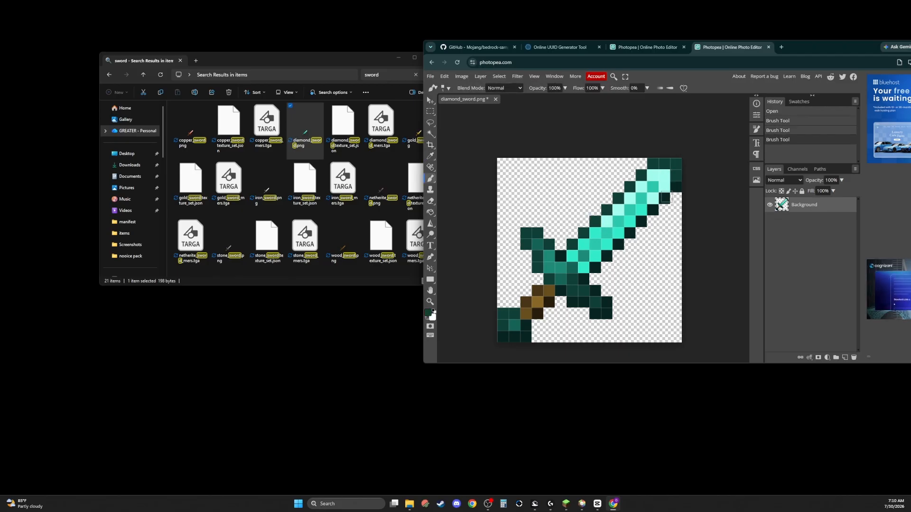
pyautogui.click(665, 197)
pyautogui.click(676, 187)
pyautogui.click(654, 209)
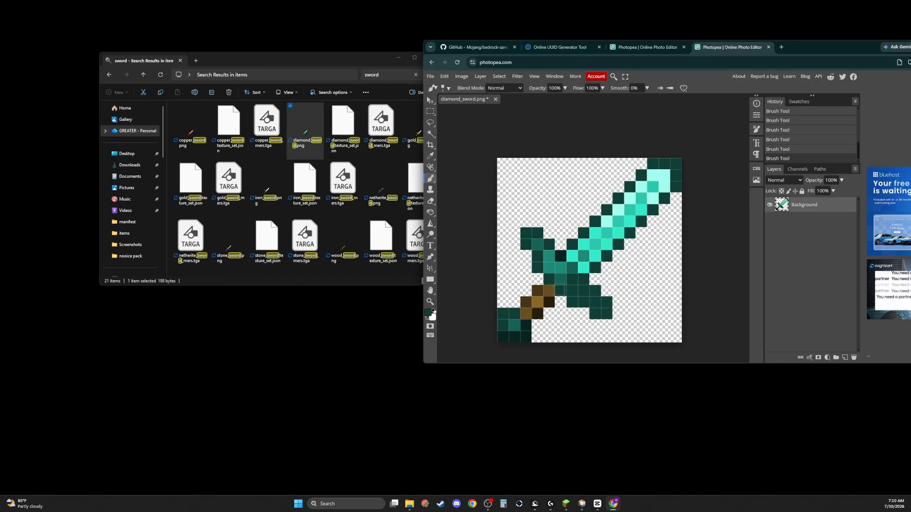
pyautogui.moveTo(560, 290); pyautogui.dragTo(560, 255)
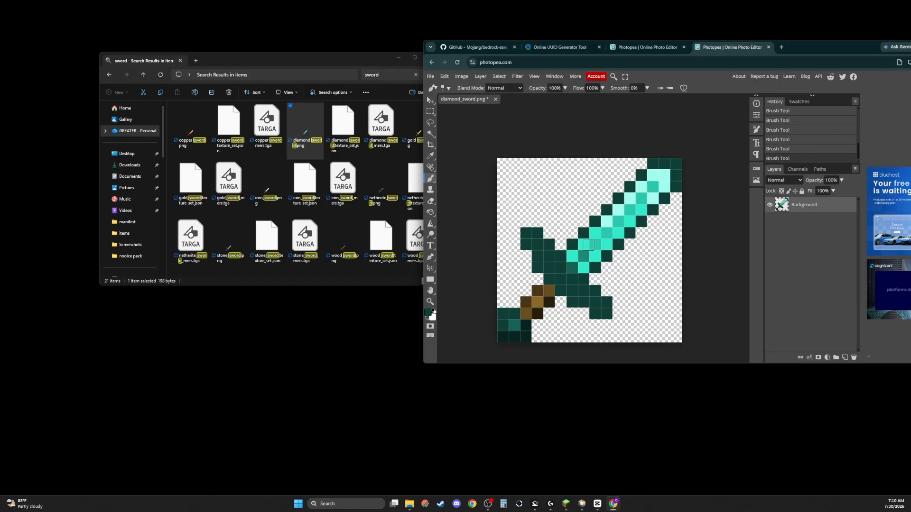
# Sample the bright turquoise inside the blade and paint the blade's whole interior with it
pyautogui.keyDown('alt'); pyautogui.click(596, 232); pyautogui.keyUp('alt')
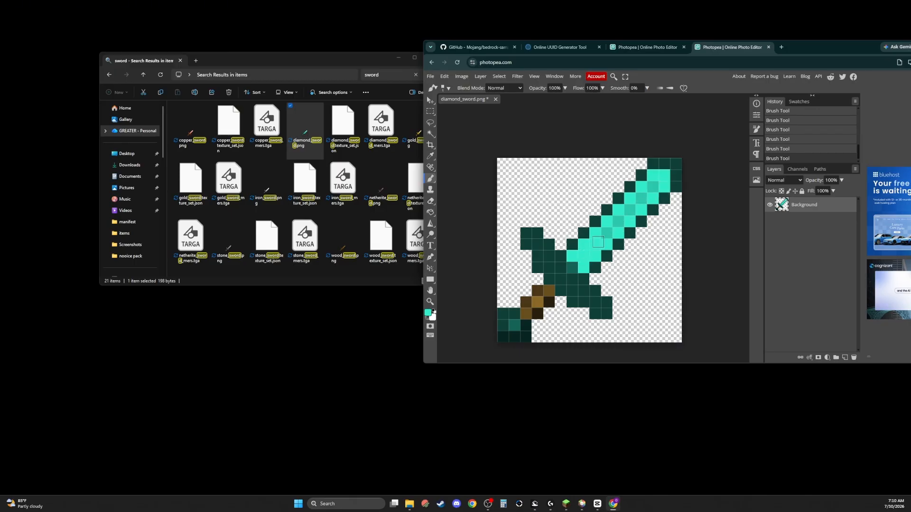
pyautogui.moveTo(598, 242); pyautogui.dragTo(644, 196)
# Resize the sword image to a width of 32 pixels with Bilinear resampling
pyautogui.click(460, 77)
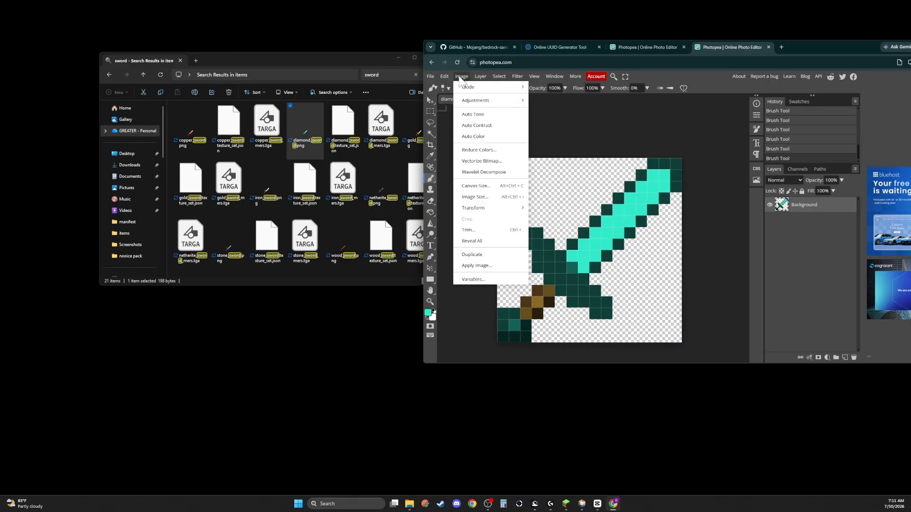
pyautogui.click(475, 197)
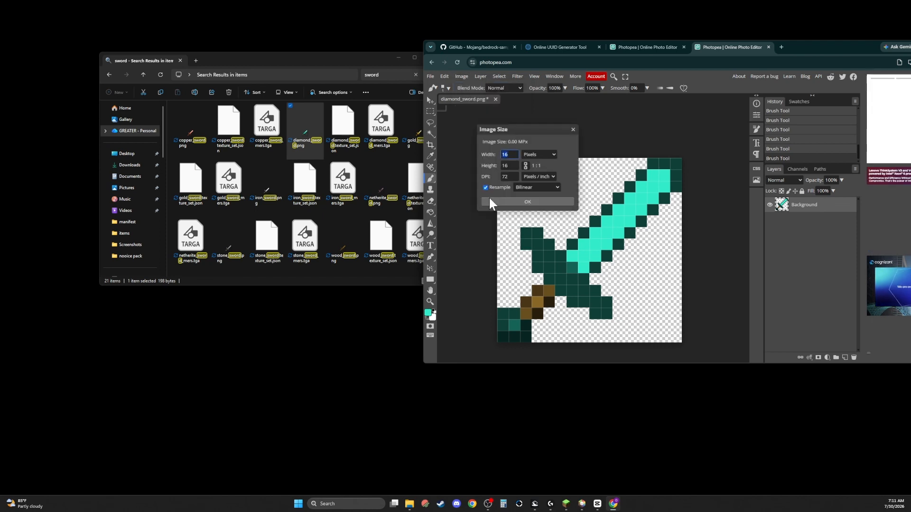
pyautogui.click(507, 154)
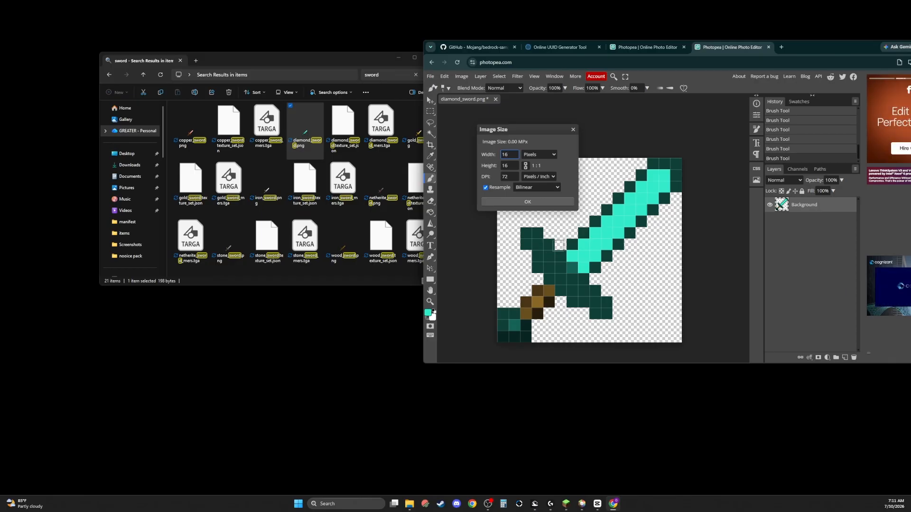
pyautogui.write('32')
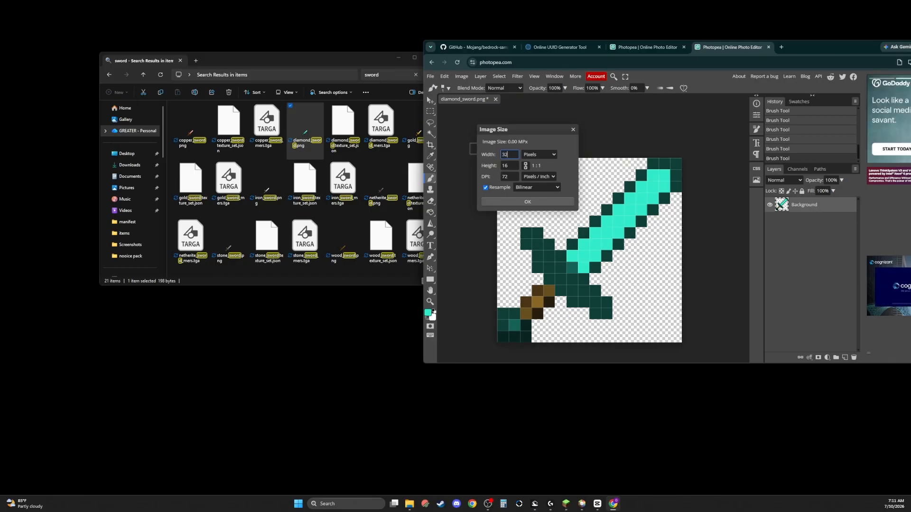
pyautogui.click(537, 202)
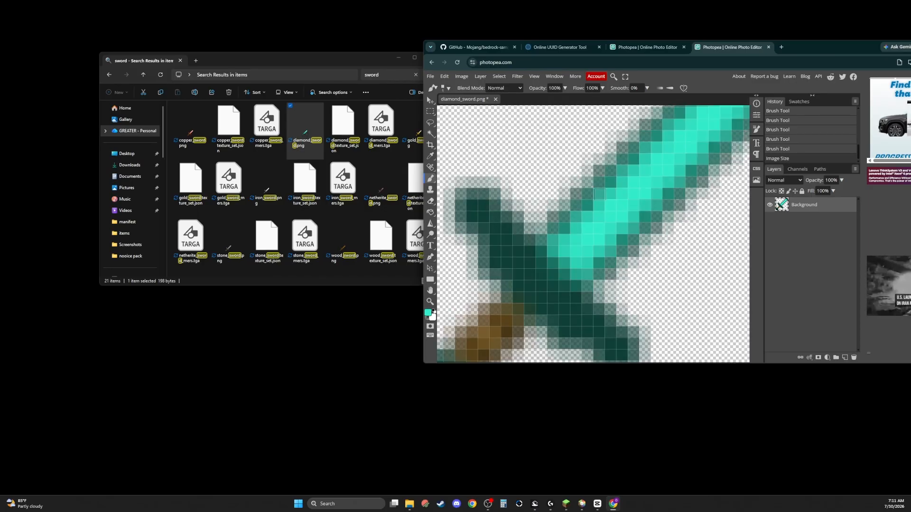
# Switch to the Eraser tool and shrink its tip to about the size of one image pixel
pyautogui.scroll(4, 587, 203)
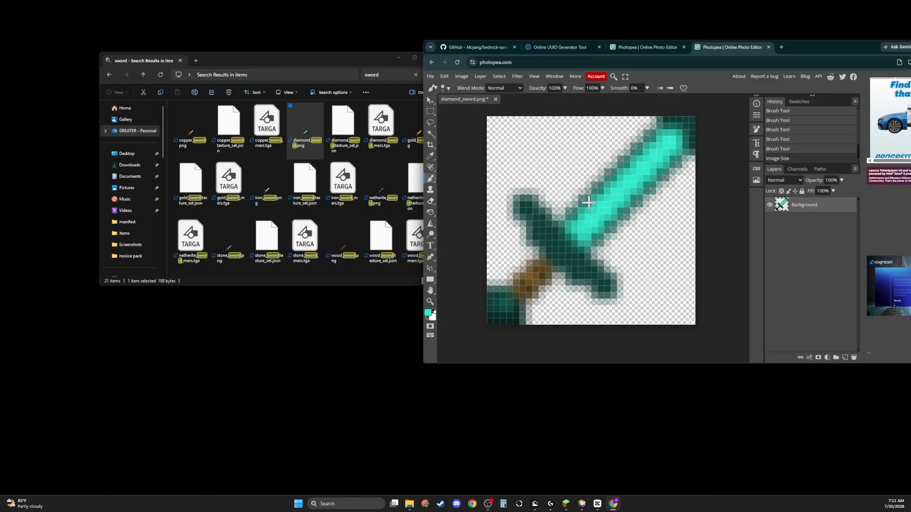
pyautogui.scroll(5, 557, 192)
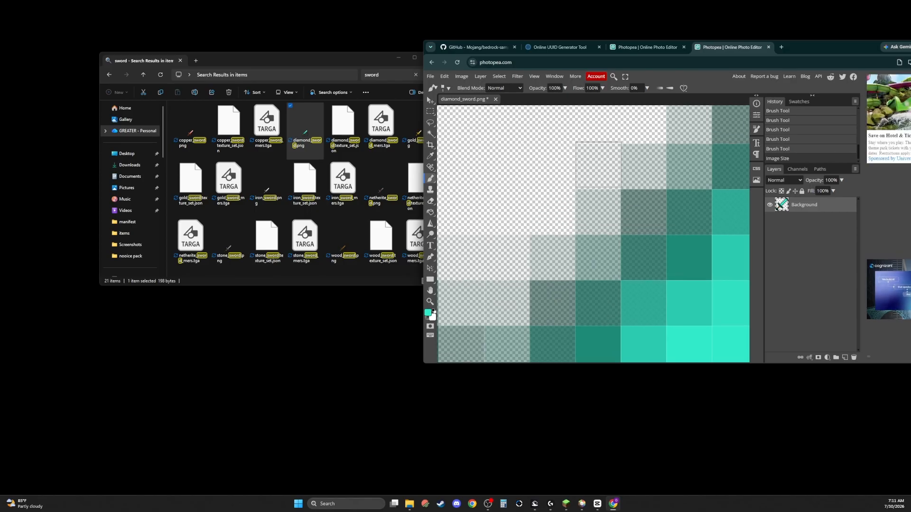
pyautogui.press('e')
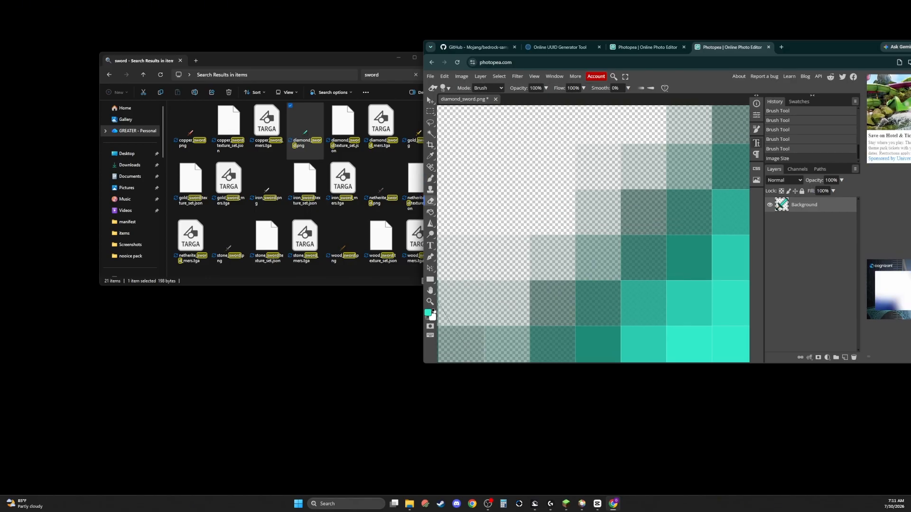
pyautogui.click(448, 88)
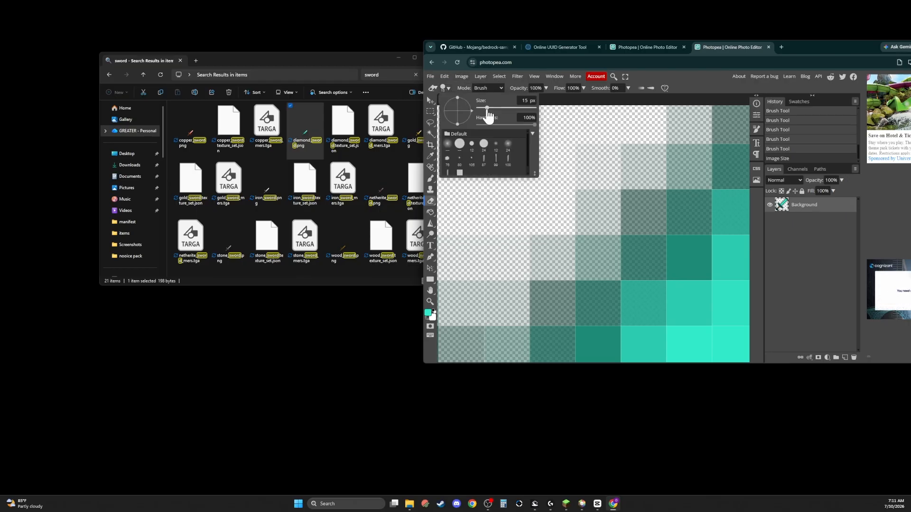
pyautogui.moveTo(487, 111); pyautogui.dragTo(474, 110)
# Try to erase a single faint pixel beside the blade's upper edge, undoing and repeating the attempt
pyautogui.click(594, 164)
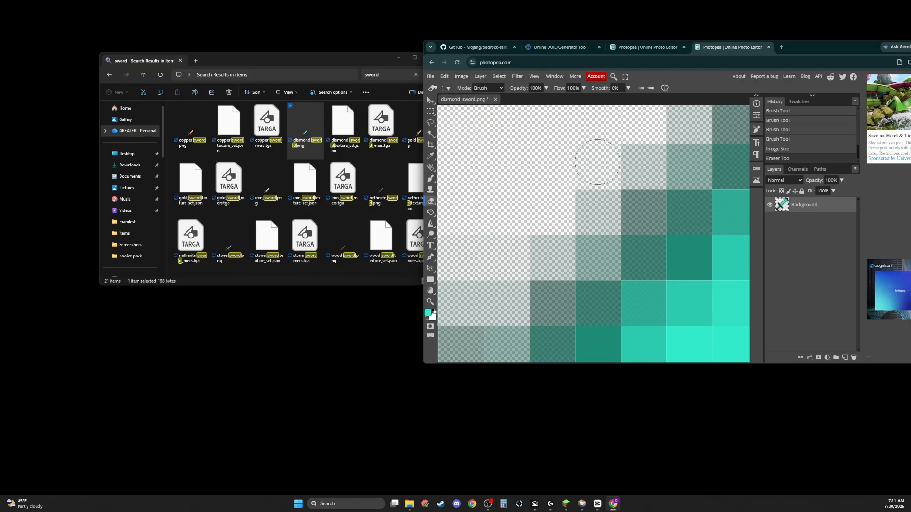
pyautogui.hotkey('ctrl', 'z')
pyautogui.click(602, 166)
pyautogui.hotkey('ctrl', 'z')
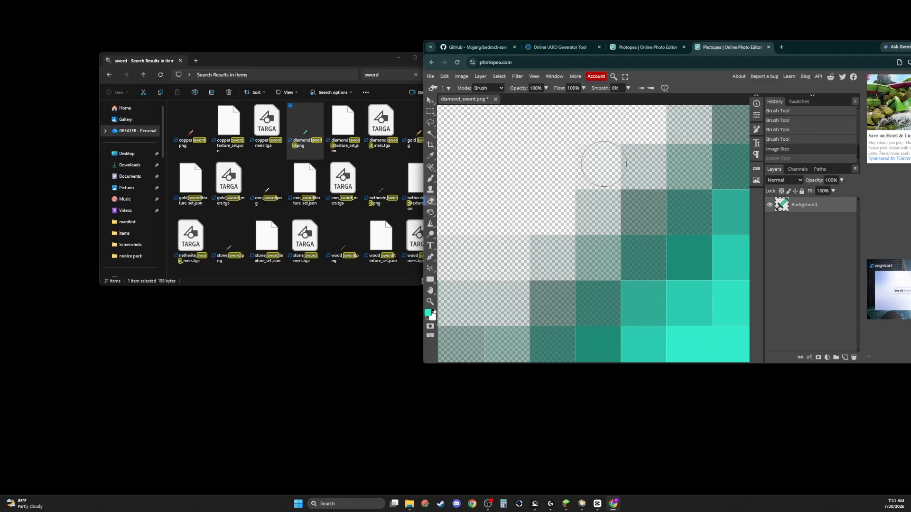
pyautogui.click(600, 166)
pyautogui.hotkey('ctrl', 'z')
pyautogui.click(598, 164)
pyautogui.hotkey('ctrl', 'z')
pyautogui.click(599, 164)
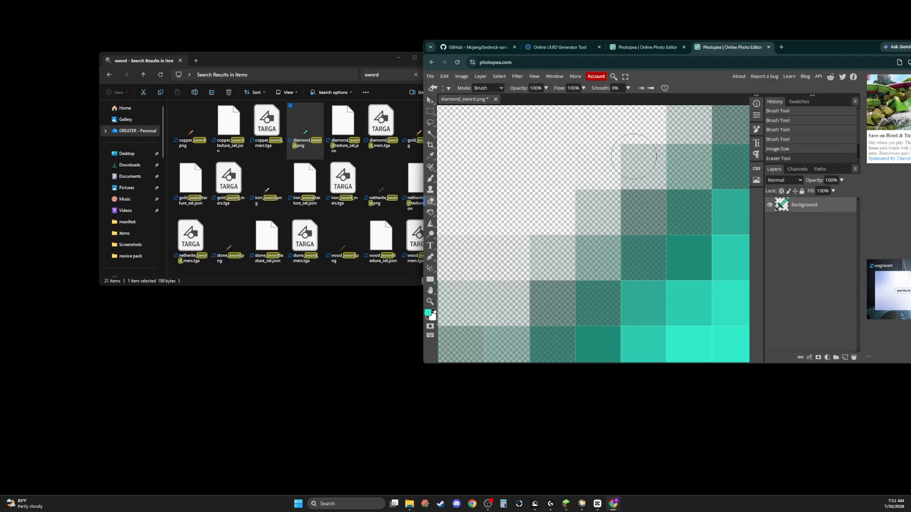
pyautogui.hotkey('ctrl', 'z')
pyautogui.click(597, 163)
# Undo the pixel erasing and the image resize
pyautogui.scroll(-6, 640, 164)
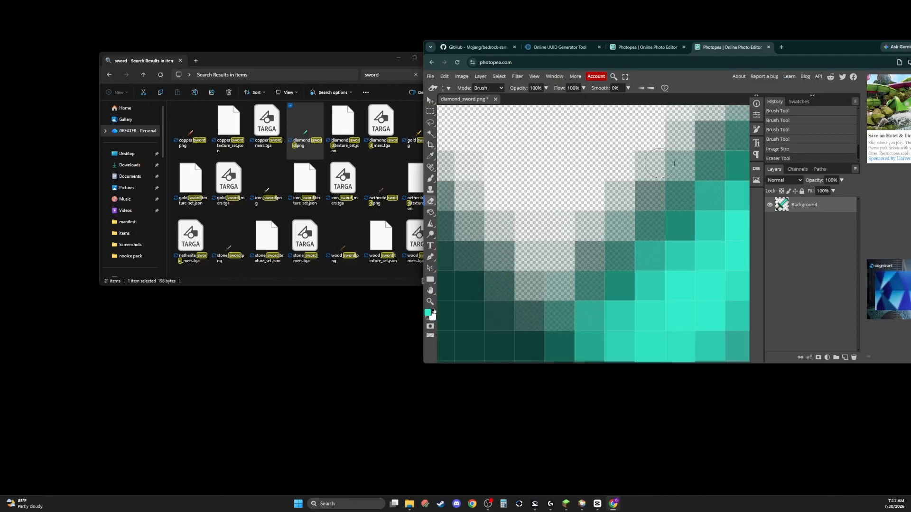
pyautogui.scroll(-2, 653, 161)
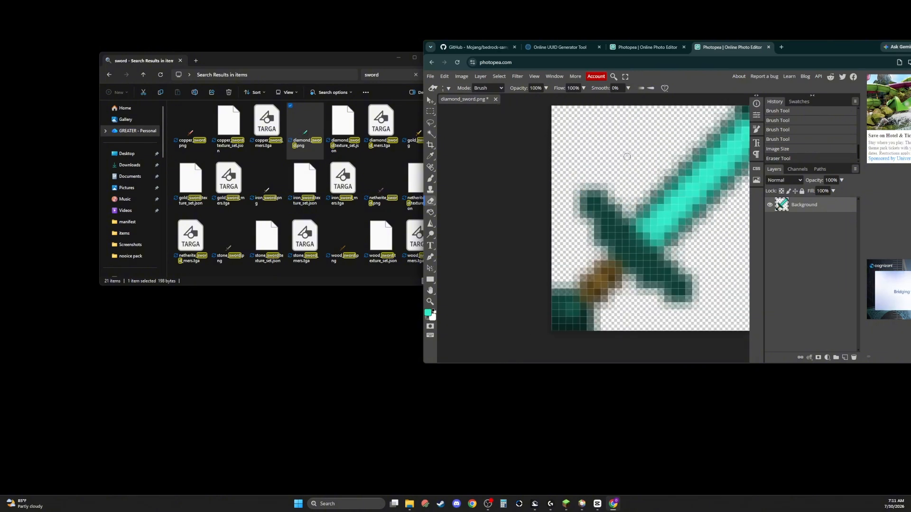
pyautogui.hscroll(3, 627, 157)
pyautogui.scroll(1, 627, 156)
pyautogui.scroll(-1, 628, 156)
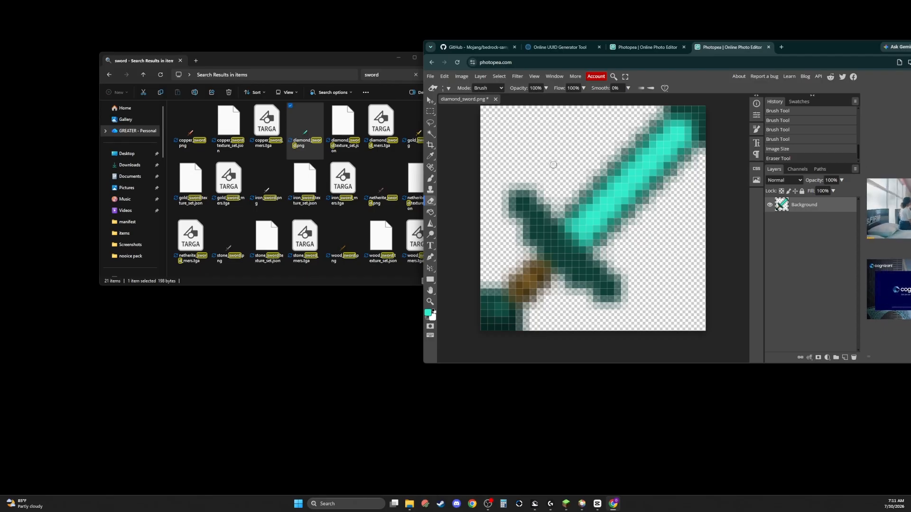
pyautogui.hotkey('ctrl', 'z')
pyautogui.hotkey('ctrl', 'z')
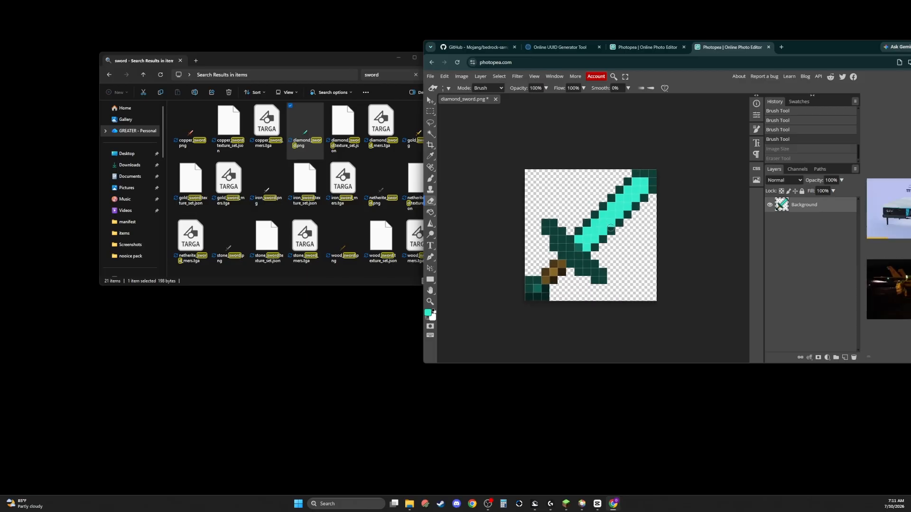
# Paint the remaining darker pixel at the base of the blade turquoise with the Brush tool
pyautogui.scroll(3, 611, 228)
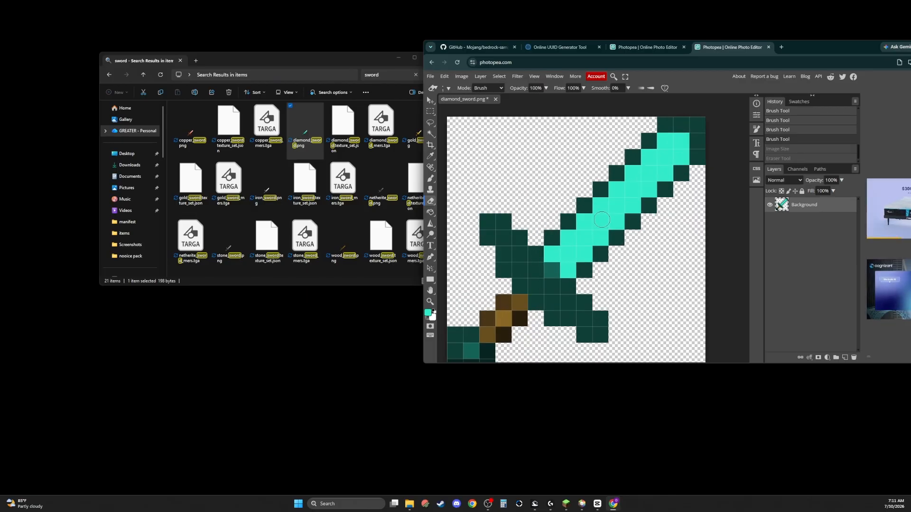
pyautogui.press('b')
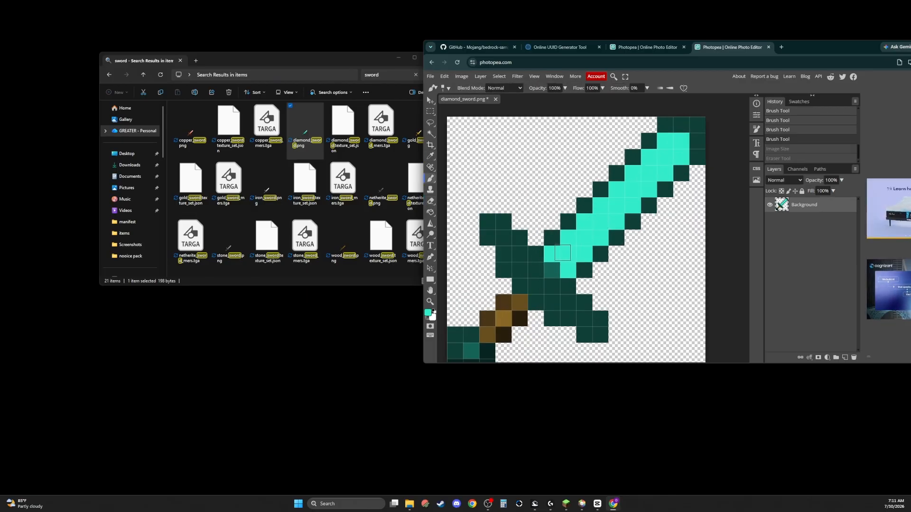
pyautogui.click(550, 269)
# Sample the dark brown of the handle and paint all the handle pixels with it
pyautogui.press('i')
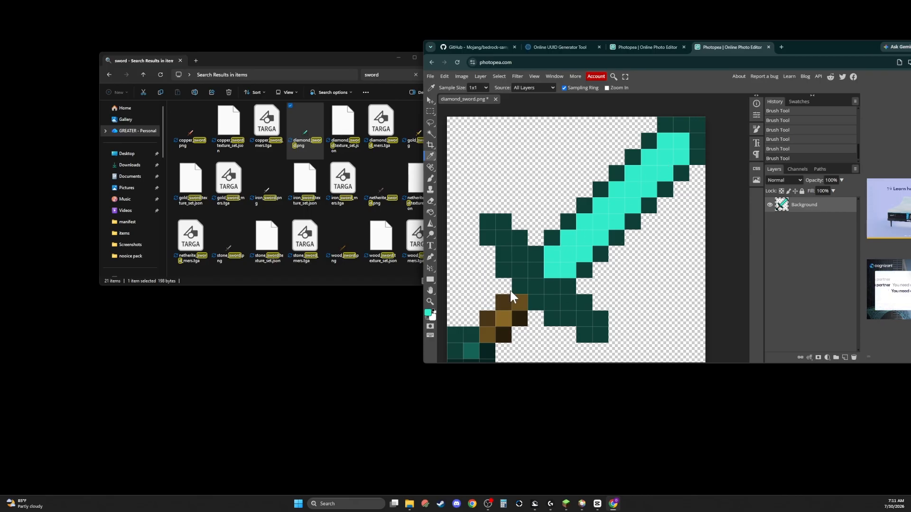
pyautogui.click(503, 303)
pyautogui.press('b')
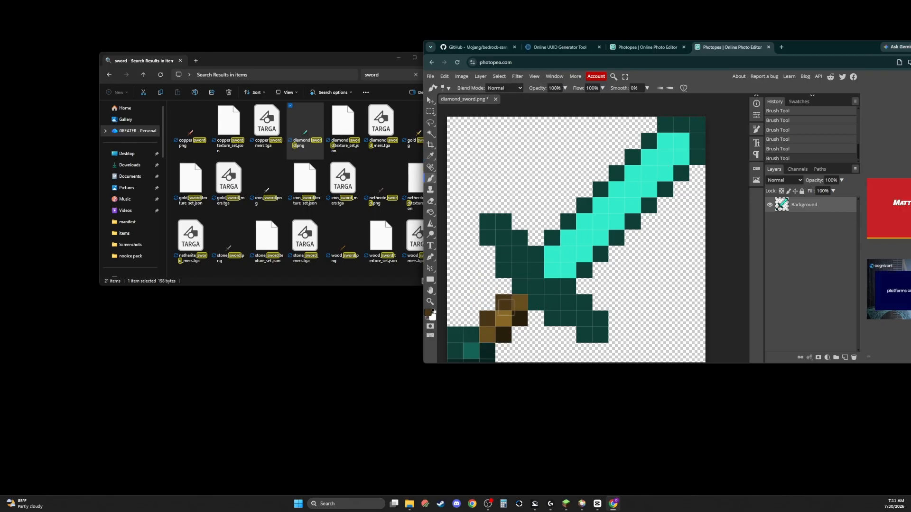
pyautogui.moveTo(506, 303)
pyautogui.mouseDown()
pyautogui.moveTo(517, 321)
pyautogui.moveTo(489, 339)
pyautogui.mouseUp()
# Sample the dark green of the pommel and paint the whole pommel with it
pyautogui.press('i')
pyautogui.click(468, 338)
pyautogui.press('b')
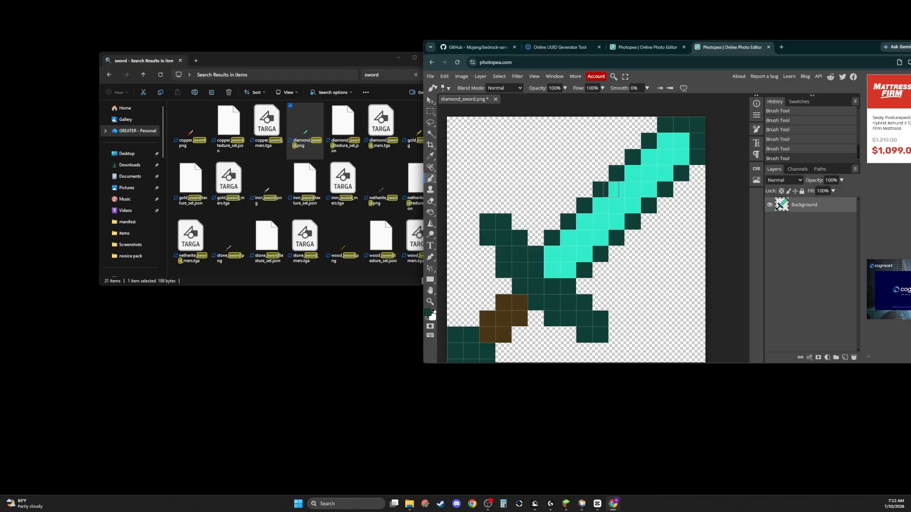
# Erase the upper half of the blade up to its tip to shorten the sword
pyautogui.press('e')
pyautogui.moveTo(598, 190)
pyautogui.mouseDown()
pyautogui.moveTo(652, 189)
pyautogui.moveTo(649, 206)
pyautogui.moveTo(647, 190)
pyautogui.moveTo(599, 189)
pyautogui.moveTo(603, 173)
pyautogui.moveTo(670, 173)
pyautogui.moveTo(649, 143)
pyautogui.moveTo(694, 122)
pyautogui.moveTo(682, 140)
pyautogui.moveTo(712, 135)
pyautogui.mouseUp()
pyautogui.moveTo(668, 164)
pyautogui.mouseDown()
pyautogui.moveTo(702, 167)
pyautogui.moveTo(673, 164)
pyautogui.mouseUp()
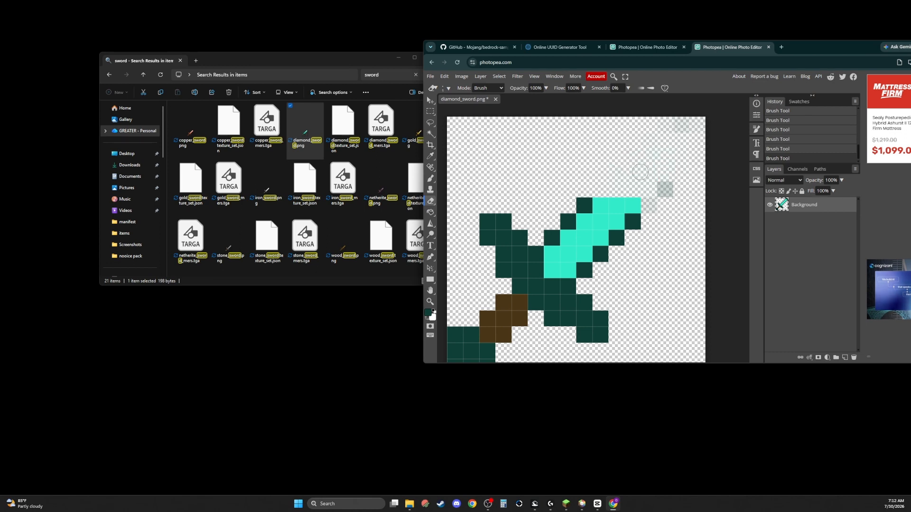
pyautogui.moveTo(660, 207); pyautogui.dragTo(659, 183)
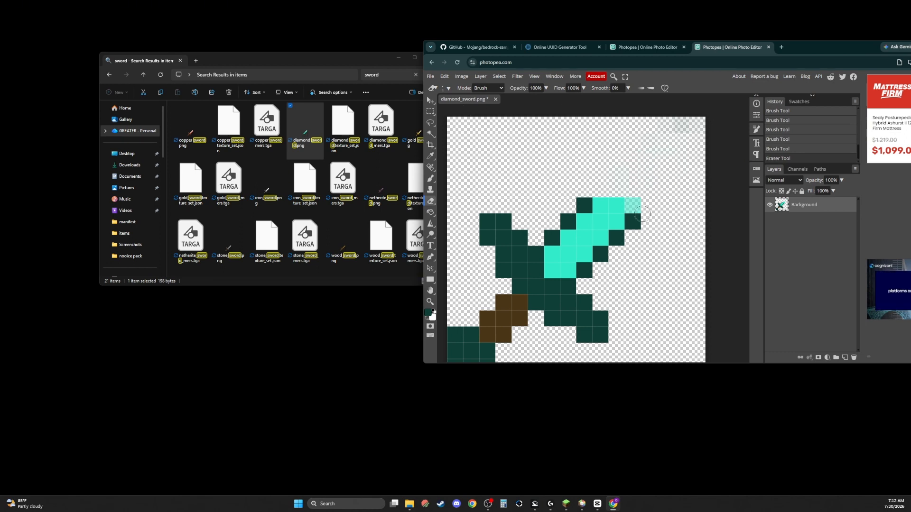
pyautogui.moveTo(642, 214)
pyautogui.mouseDown()
pyautogui.moveTo(644, 245)
pyautogui.moveTo(647, 192)
pyautogui.moveTo(648, 224)
pyautogui.moveTo(631, 206)
pyautogui.mouseUp()
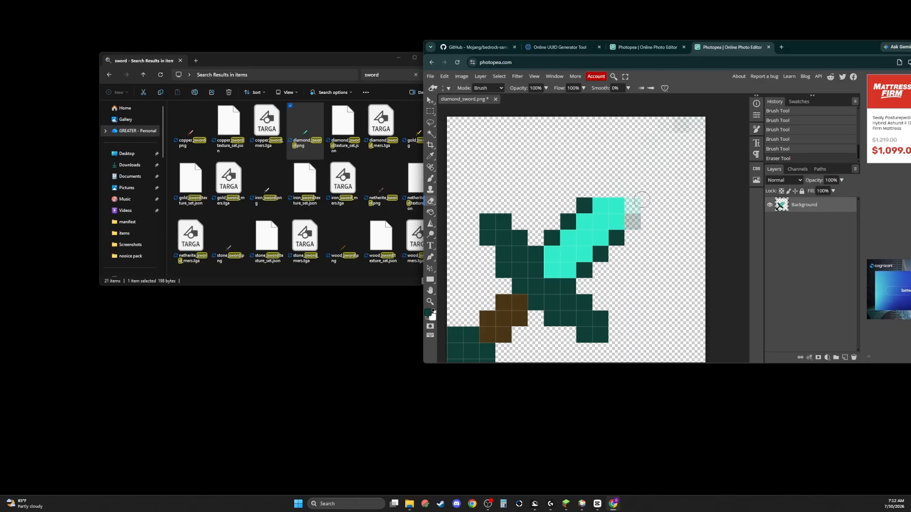
pyautogui.scroll(5, 636, 216)
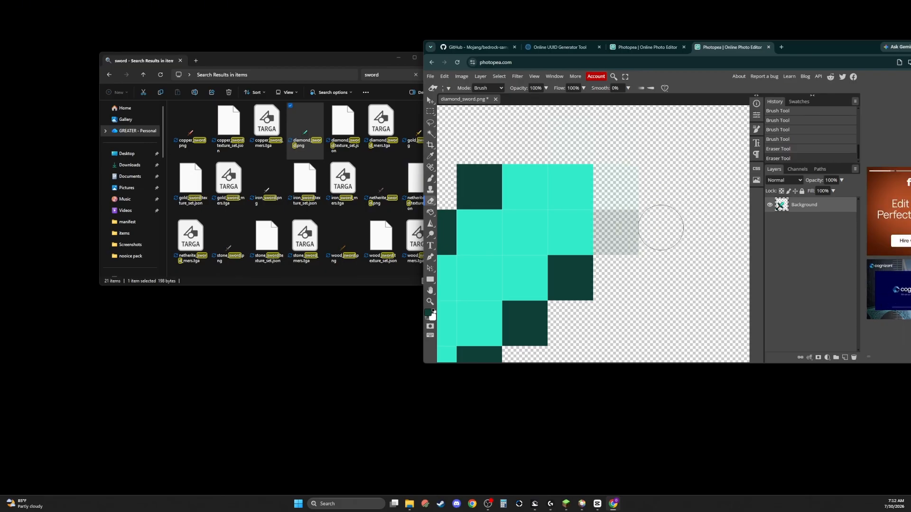
pyautogui.scroll(-5, 661, 227)
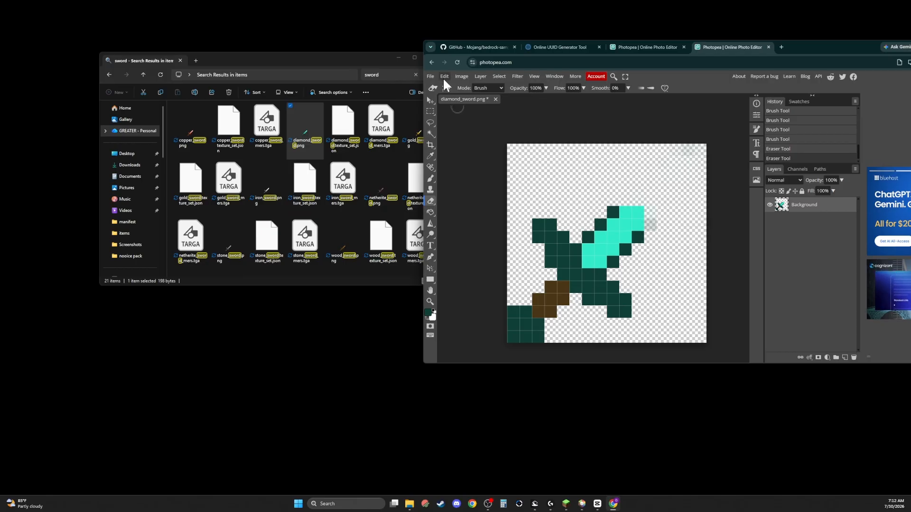
# Export the edited sword as a PNG file named diamond_sword at 16 × 16 px
pyautogui.click(430, 76)
pyautogui.moveTo(464, 174)
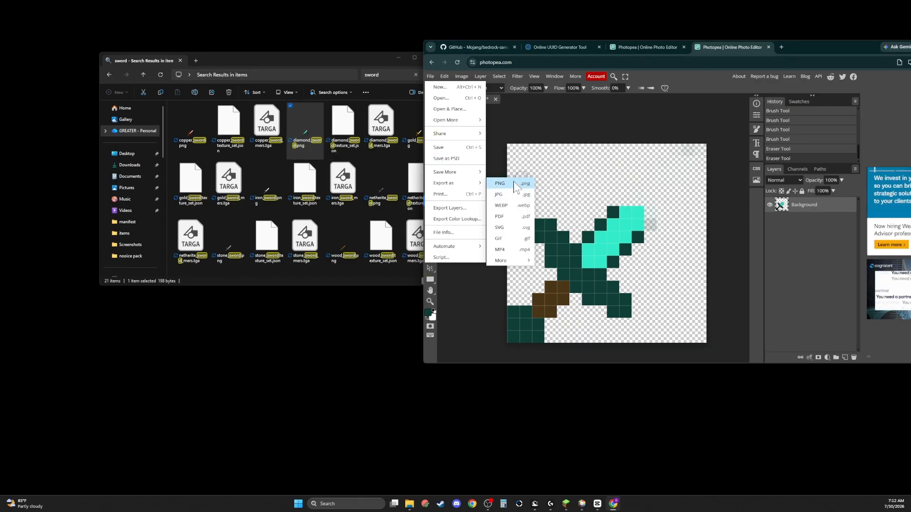
pyautogui.click(499, 183)
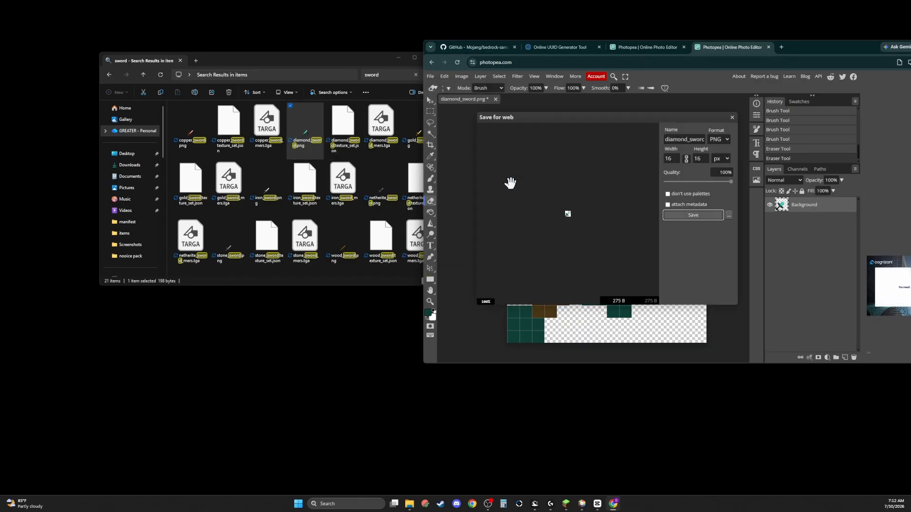
pyautogui.click(690, 214)
# Try to copy the downloaded diamond_sword.png into the sword search results of the items folder
pyautogui.moveTo(833, 48); pyautogui.dragTo(778, 53)
pyautogui.click(713, 75)
pyautogui.click(847, 71)
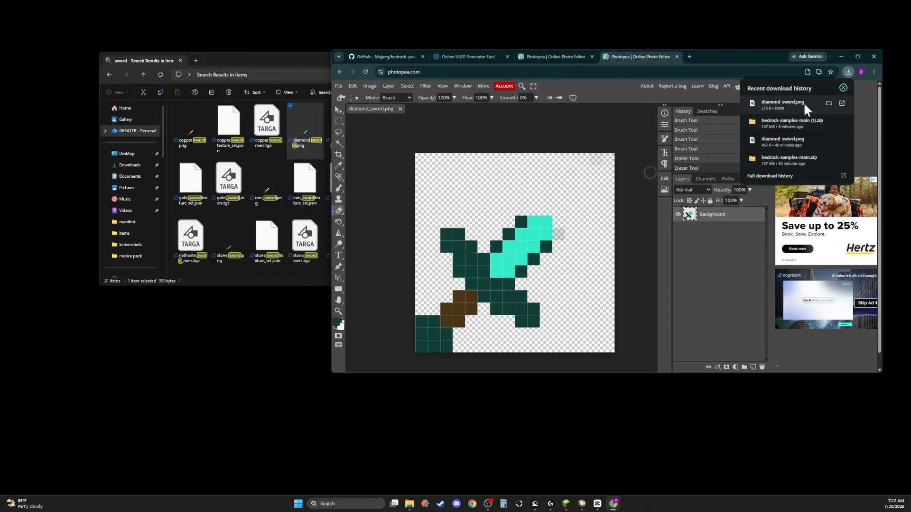
pyautogui.moveTo(797, 99); pyautogui.dragTo(257, 138)
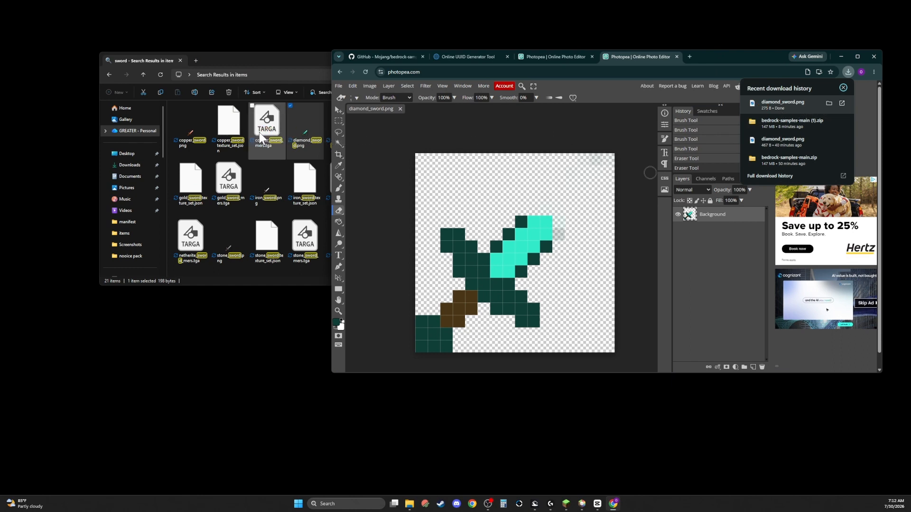
# Clear the sword search in the items folder and replace its diamond_sword.png with the newly downloaded file
pyautogui.click(291, 67)
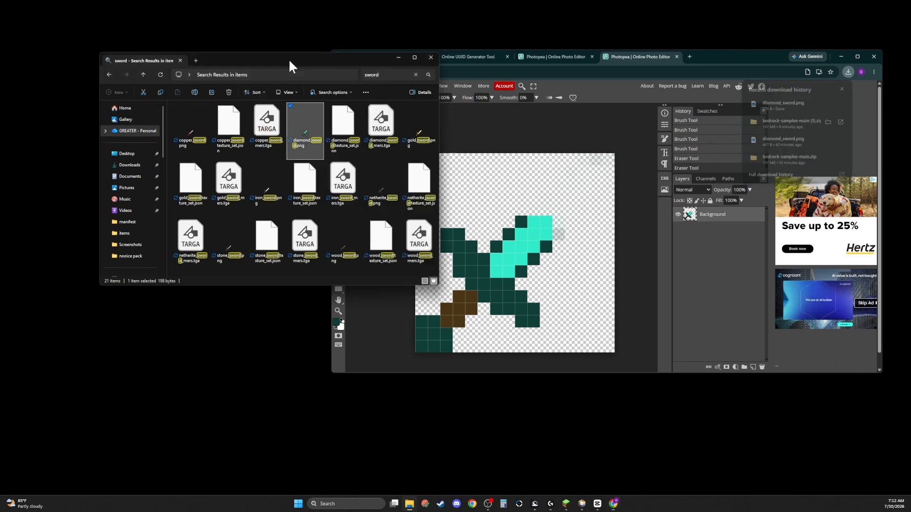
pyautogui.click(416, 75)
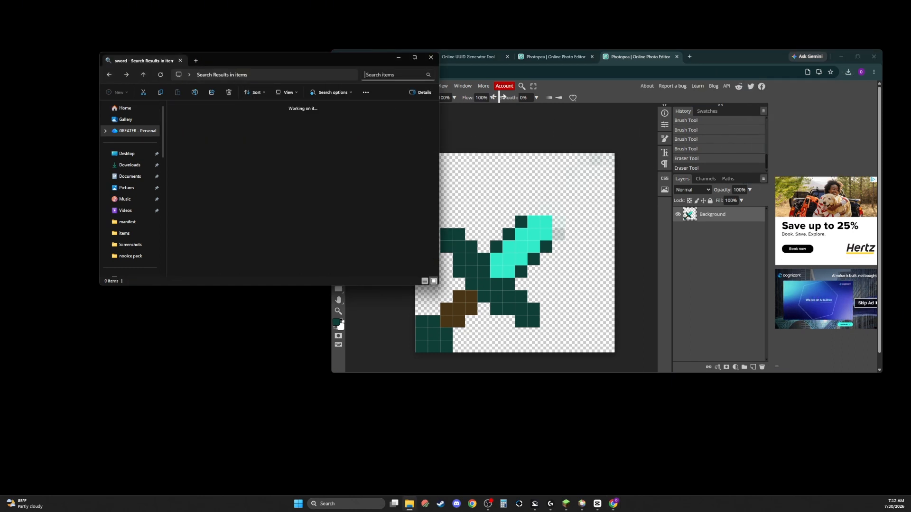
pyautogui.click(848, 73)
pyautogui.moveTo(796, 100); pyautogui.dragTo(248, 144)
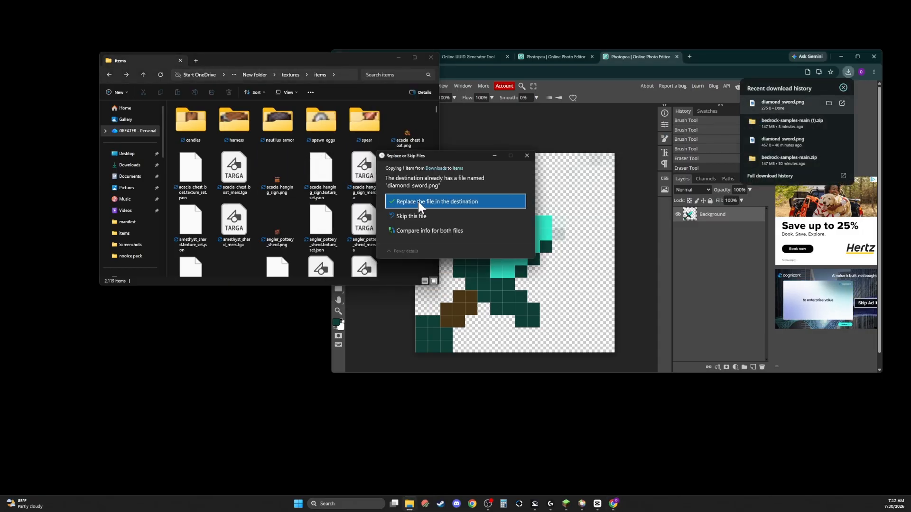
pyautogui.click(417, 199)
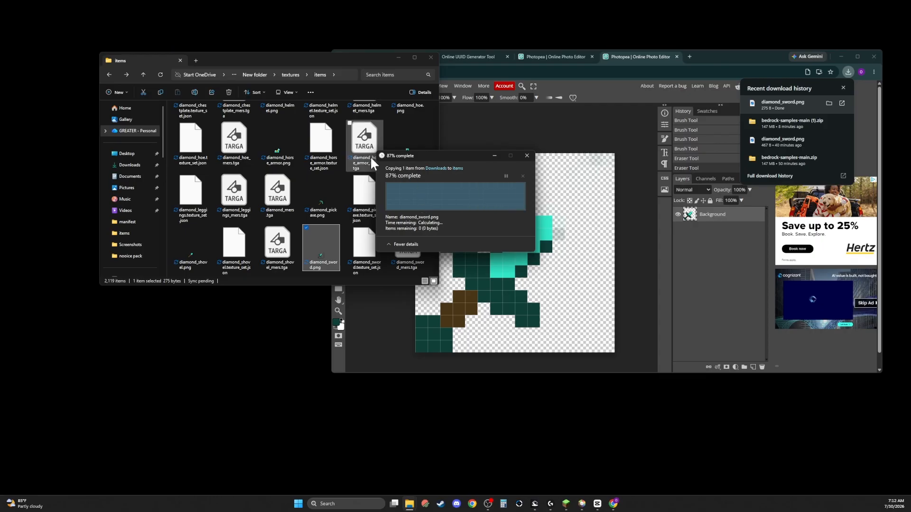
# Switch to Photopea and allow it to save the changes to diamond_sword.png
pyautogui.click(654, 53)
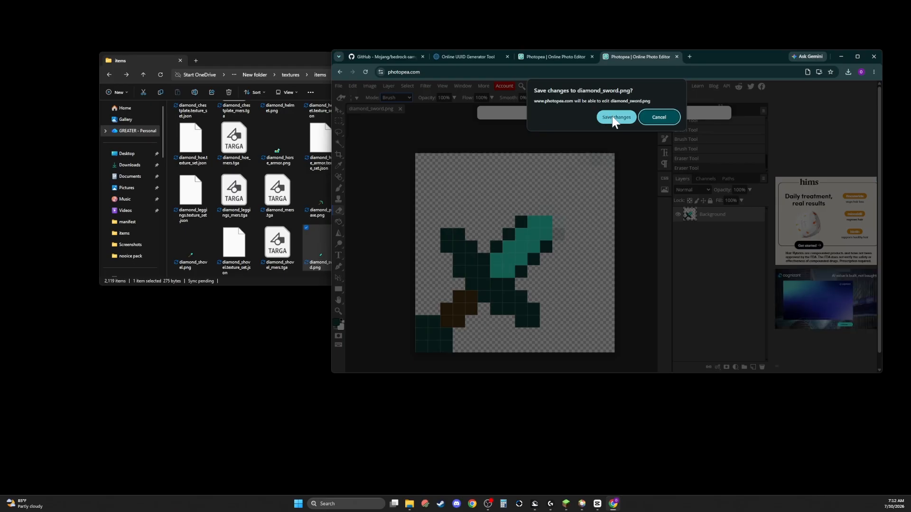
pyautogui.click(614, 118)
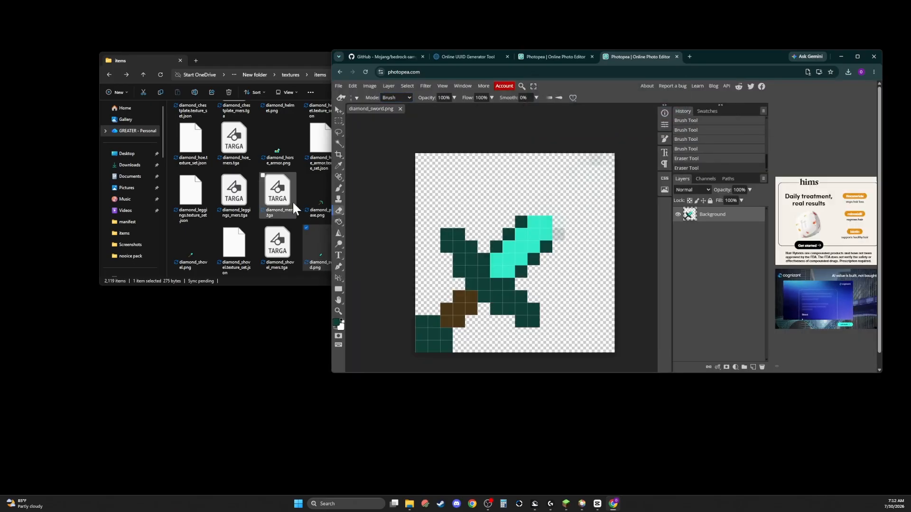
# Maximize the items folder window, search it for "sword" to locate diamond_sword.png, and return to the full folder
pyautogui.click(258, 61)
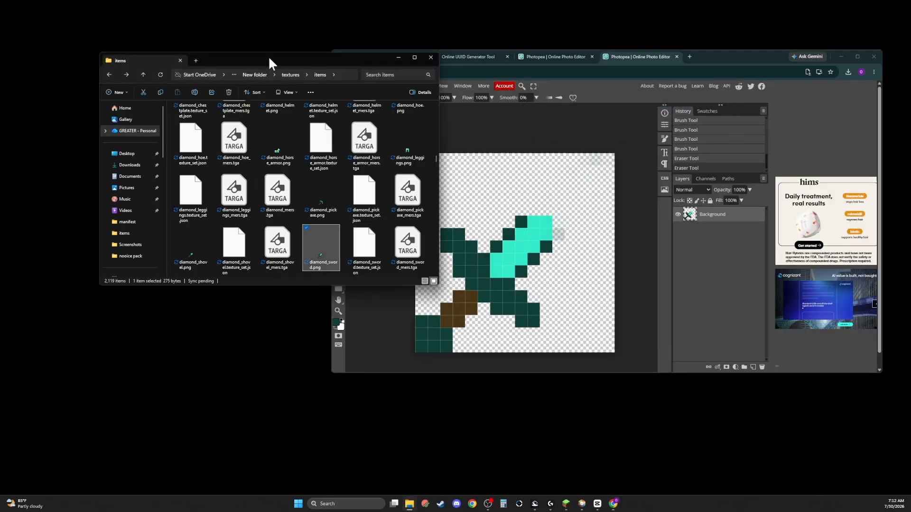
pyautogui.doubleClick(268, 57)
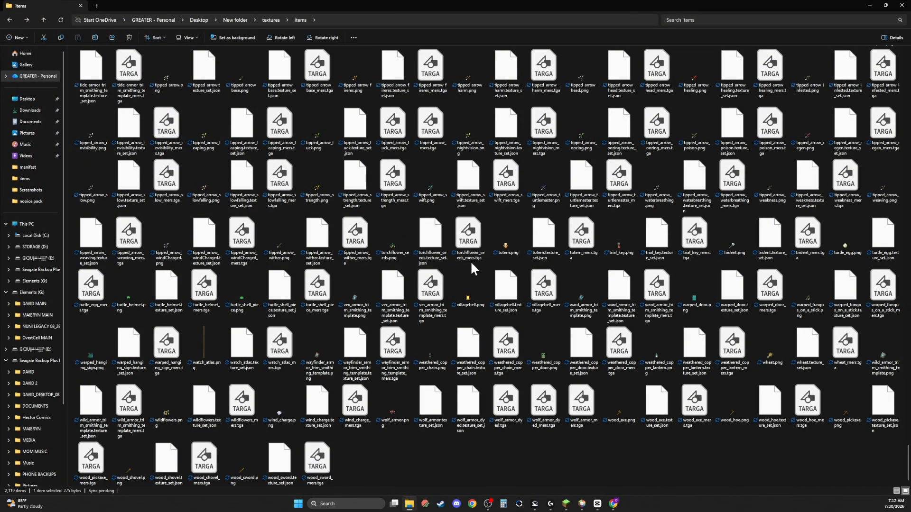
pyautogui.scroll(10, 539, 313)
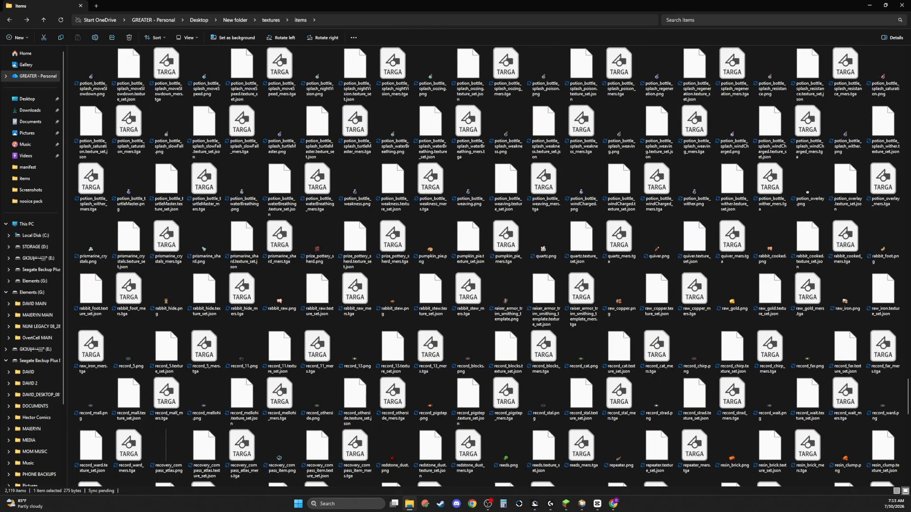
pyautogui.hotkey('ctrl', 'f')
pyautogui.write('sword')
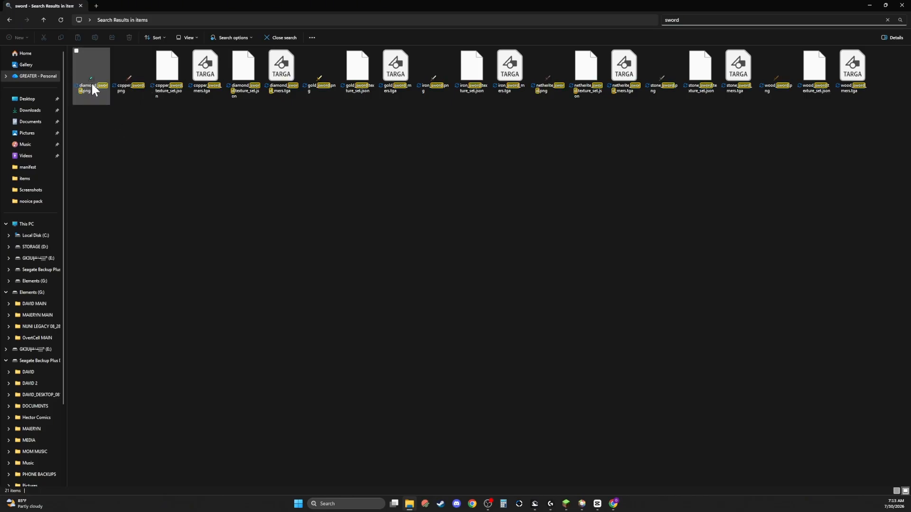
pyautogui.click(9, 19)
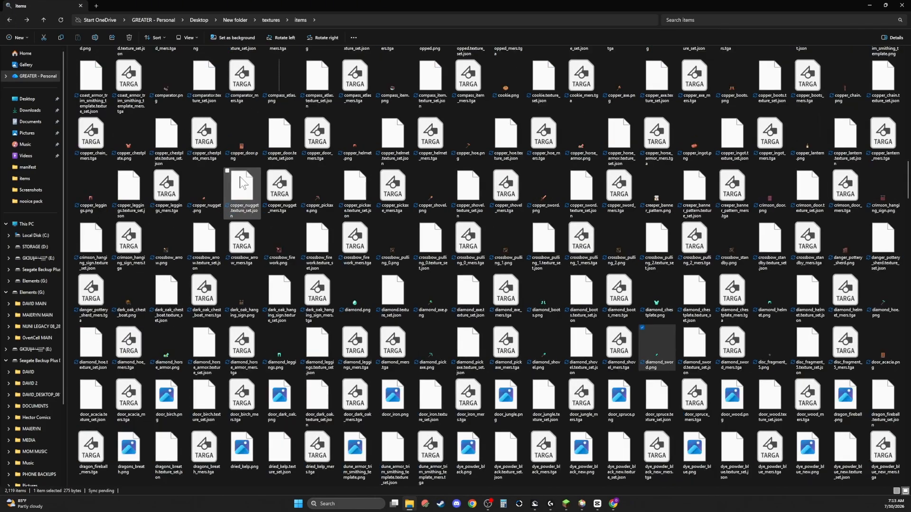
# Look through the rest of the items folder, search again for "sword" to check diamond_sword.png, and clear the search
pyautogui.scroll(-10, 241, 182)
pyautogui.scroll(-15, 217, 394)
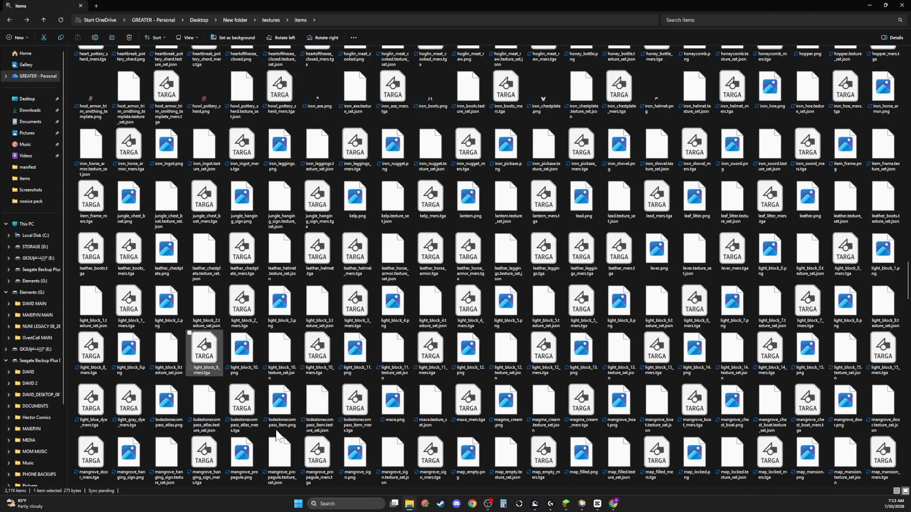
pyautogui.scroll(-15, 281, 434)
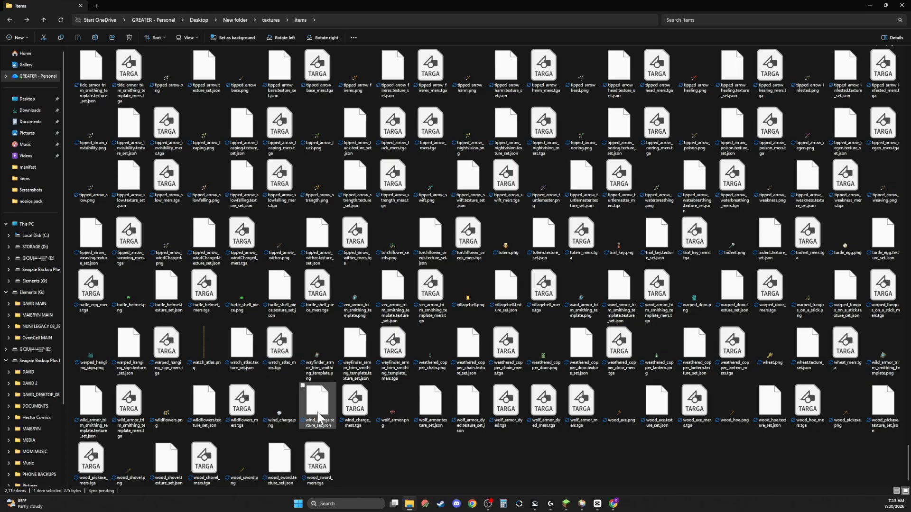
pyautogui.click(783, 20)
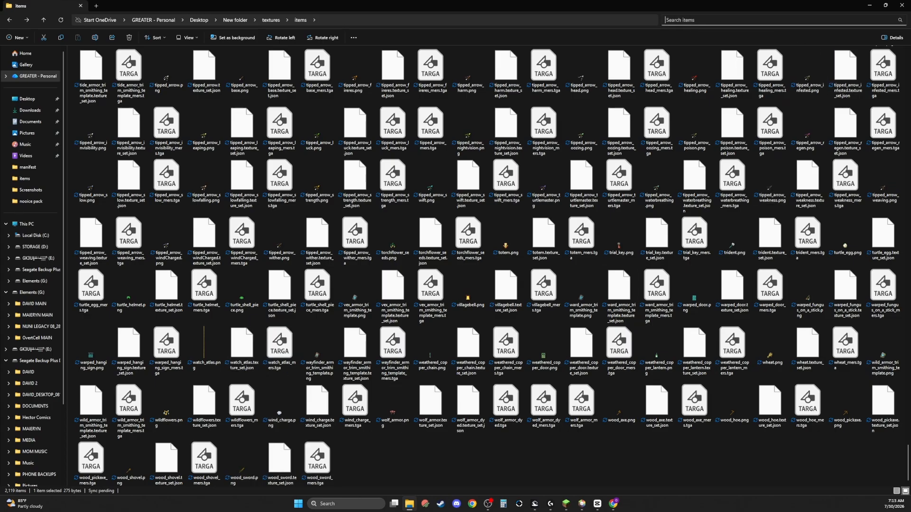
pyautogui.write('sword')
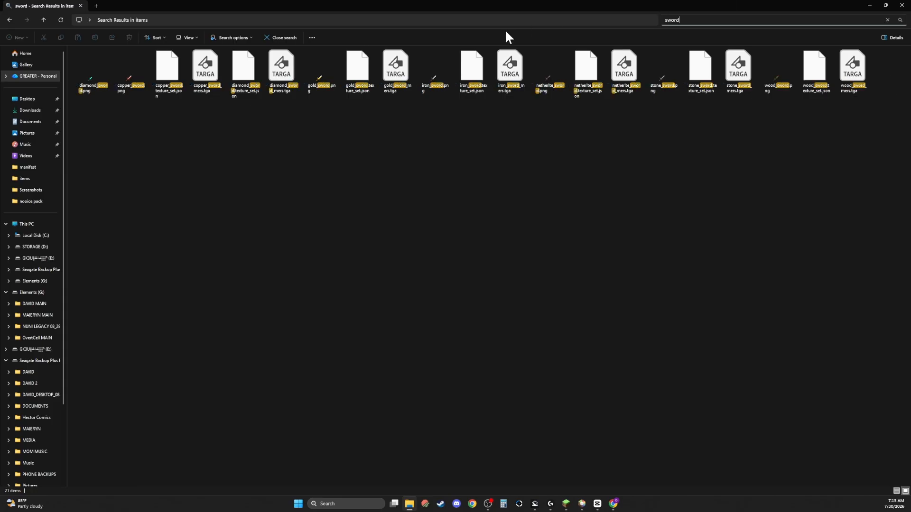
pyautogui.click(93, 72)
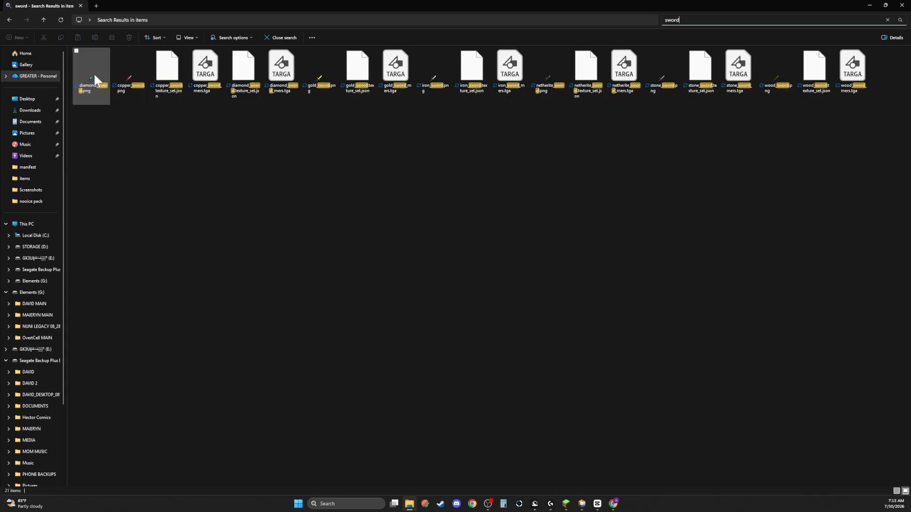
pyautogui.click(887, 21)
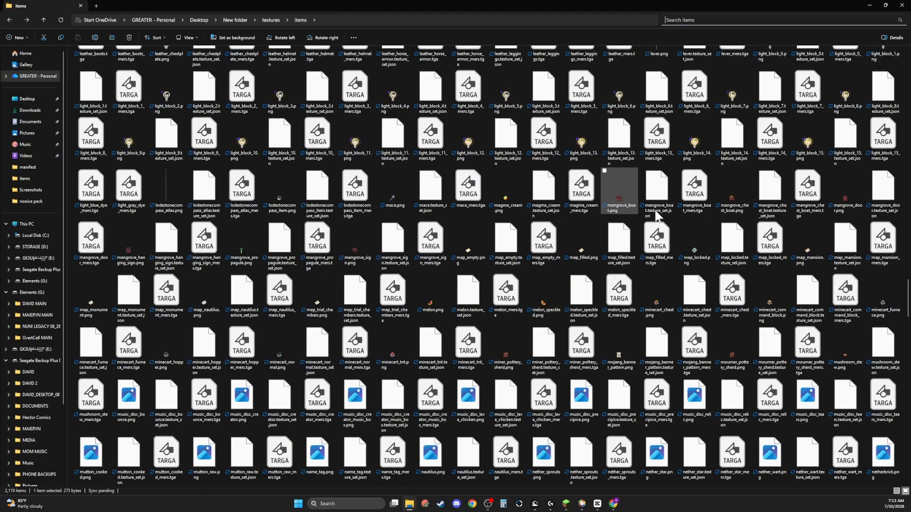
# Examine the item textures throughout the items folder, including its first and last files, and its parent textures folder
pyautogui.scroll(-15, 657, 216)
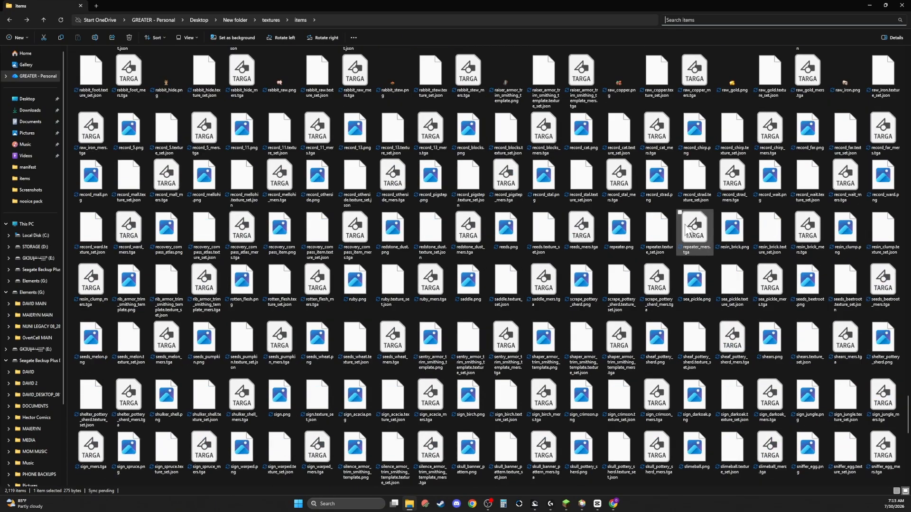
pyautogui.scroll(-4, 684, 230)
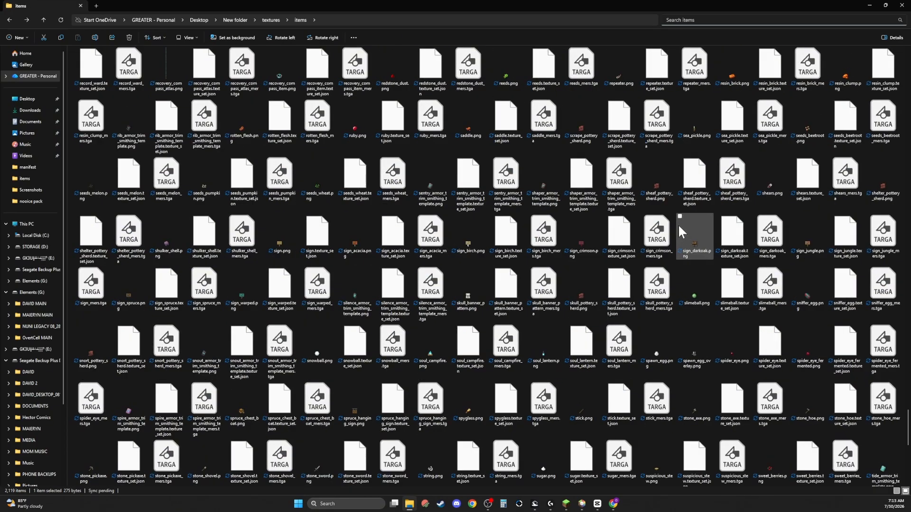
pyautogui.scroll(20, 679, 224)
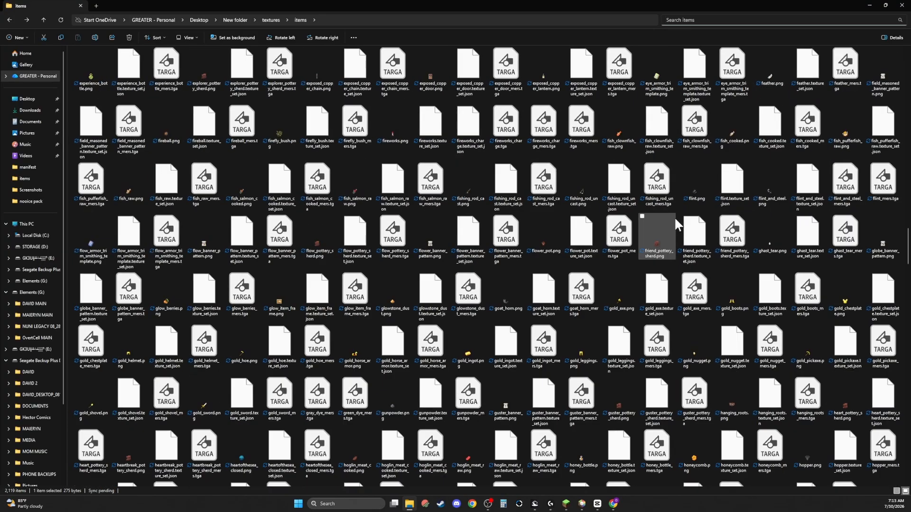
pyautogui.scroll(20, 675, 218)
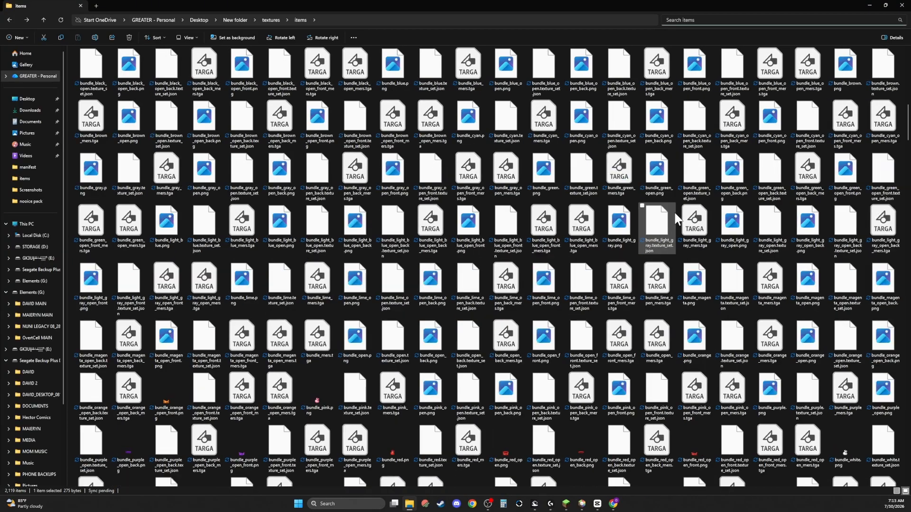
pyautogui.scroll(10, 673, 214)
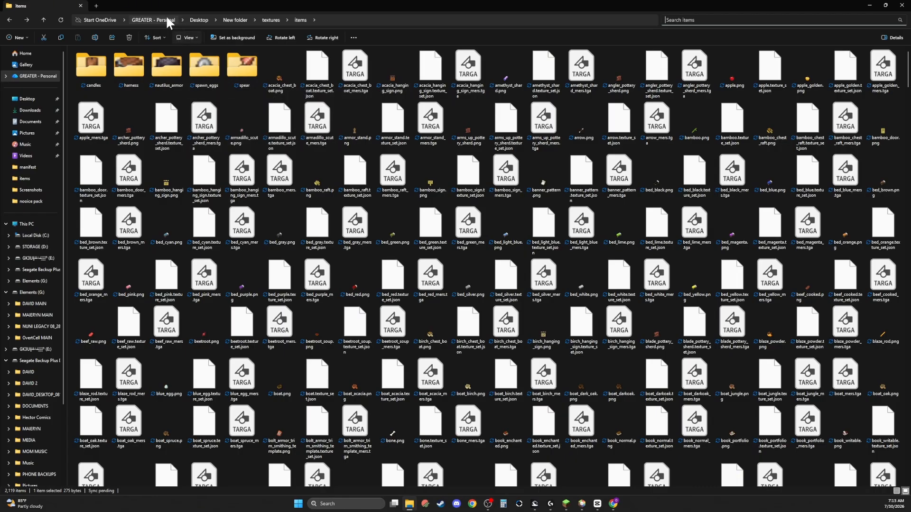
pyautogui.click(10, 20)
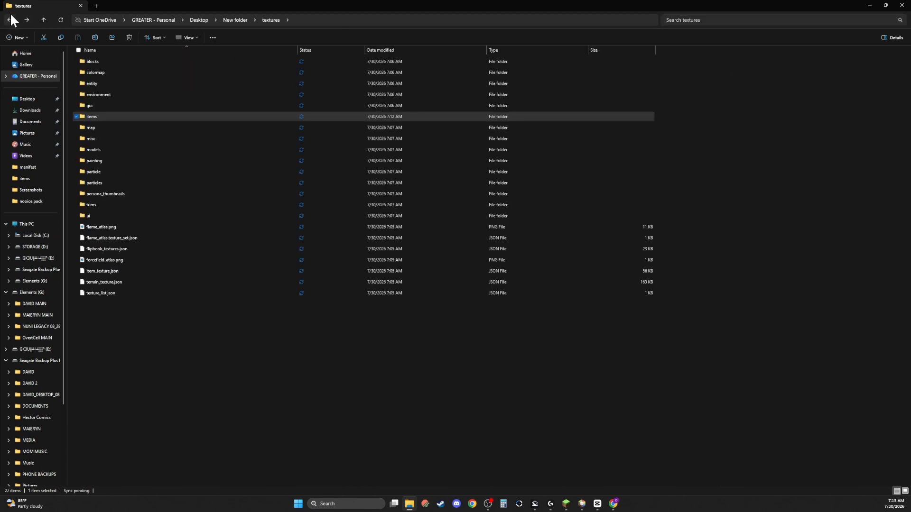
pyautogui.click(26, 20)
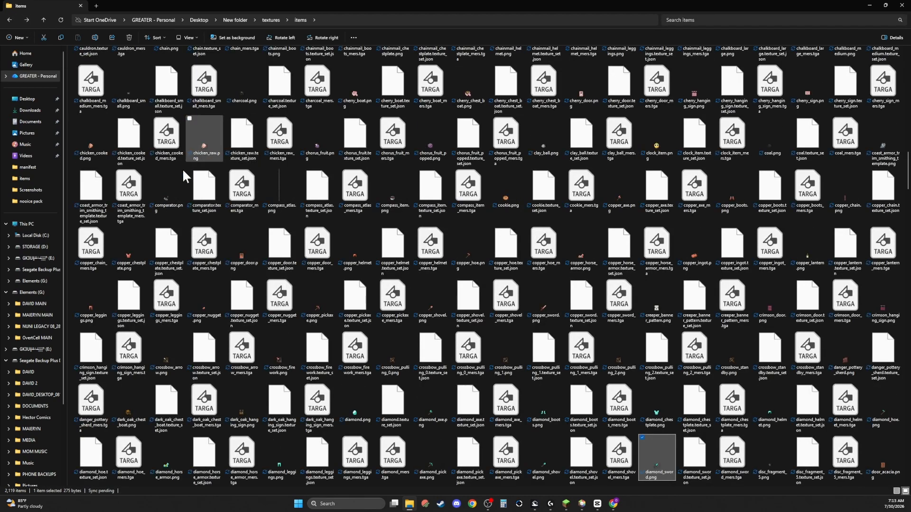
pyautogui.scroll(-12, 218, 197)
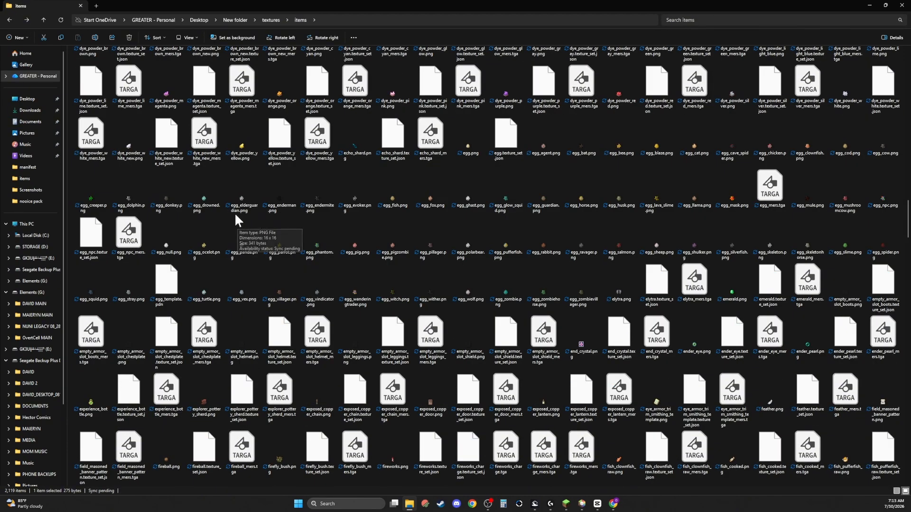
pyautogui.scroll(-15, 235, 213)
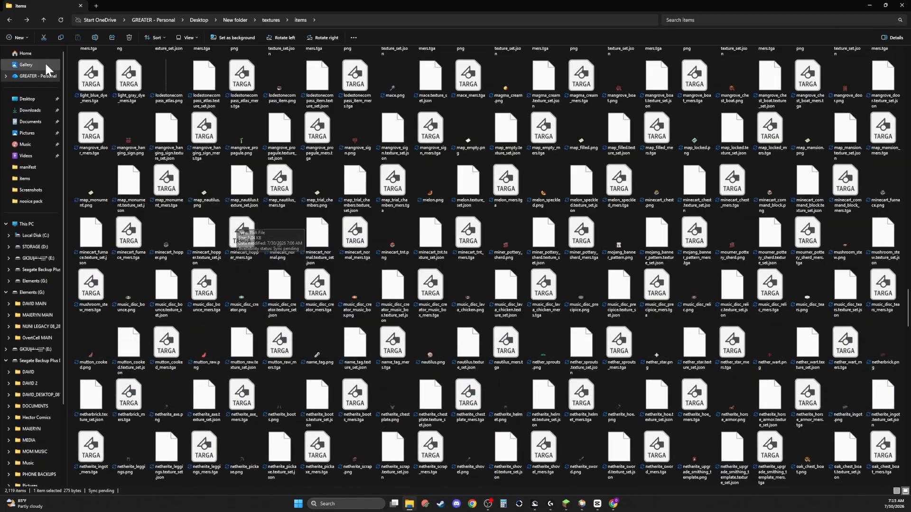
# Delete every folder and file inside the textures folder except the items folder
pyautogui.click(9, 20)
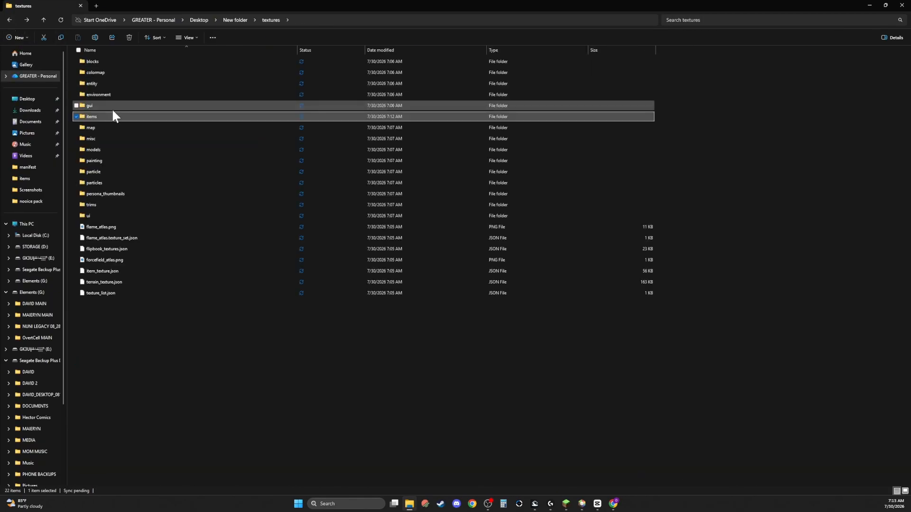
pyautogui.moveTo(686, 125); pyautogui.dragTo(580, 328)
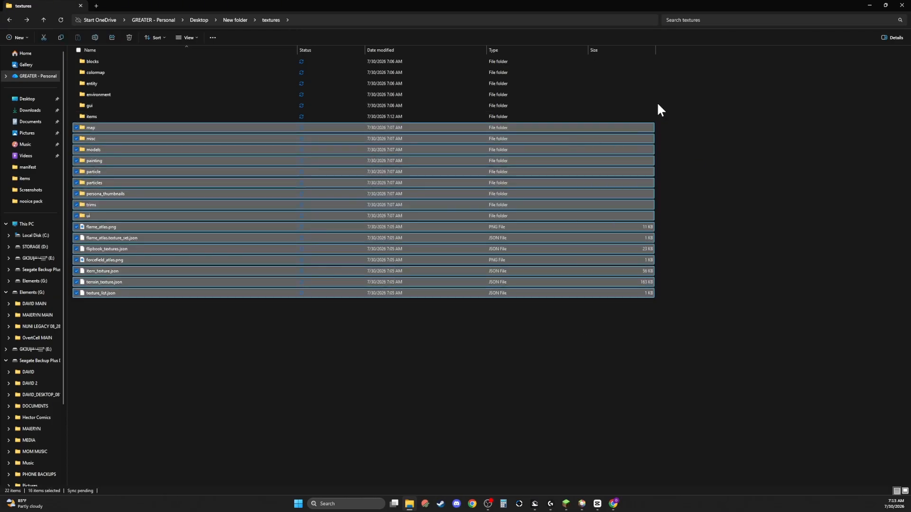
pyautogui.moveTo(673, 102); pyautogui.dragTo(606, 52)
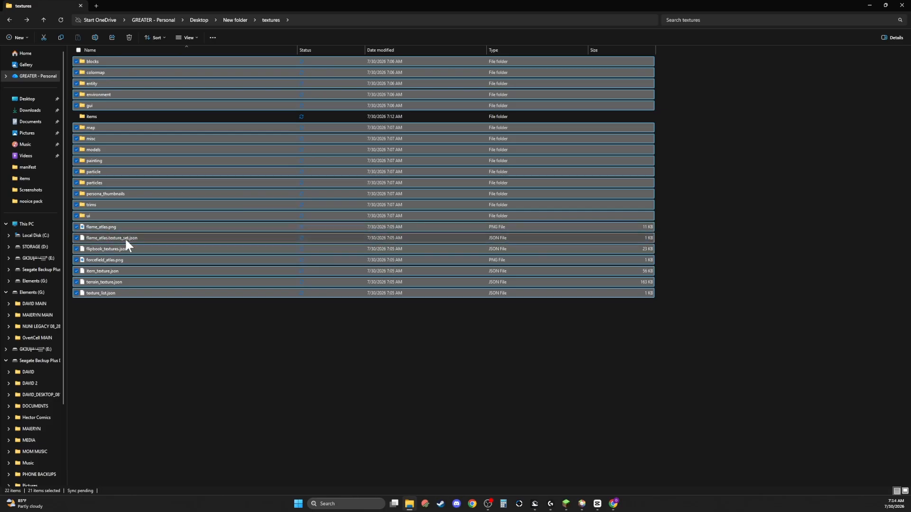
pyautogui.moveTo(115, 229)
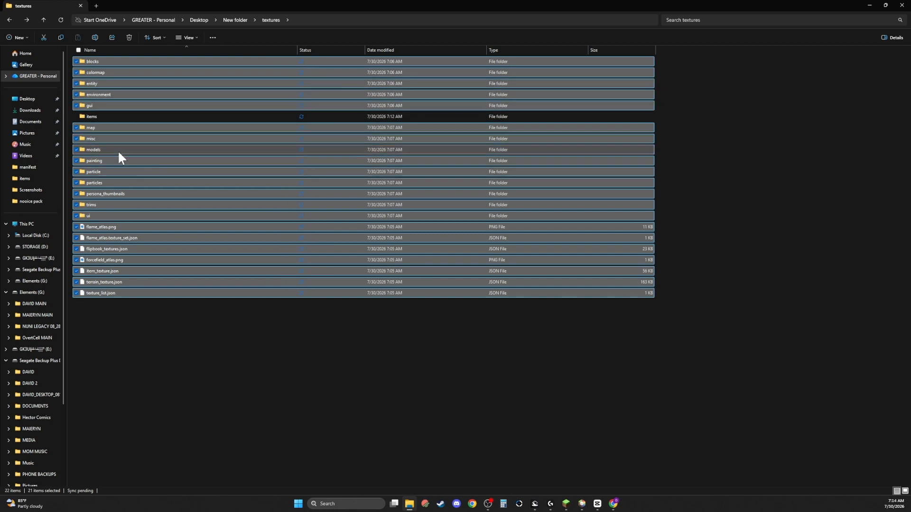
pyautogui.press('Delete')
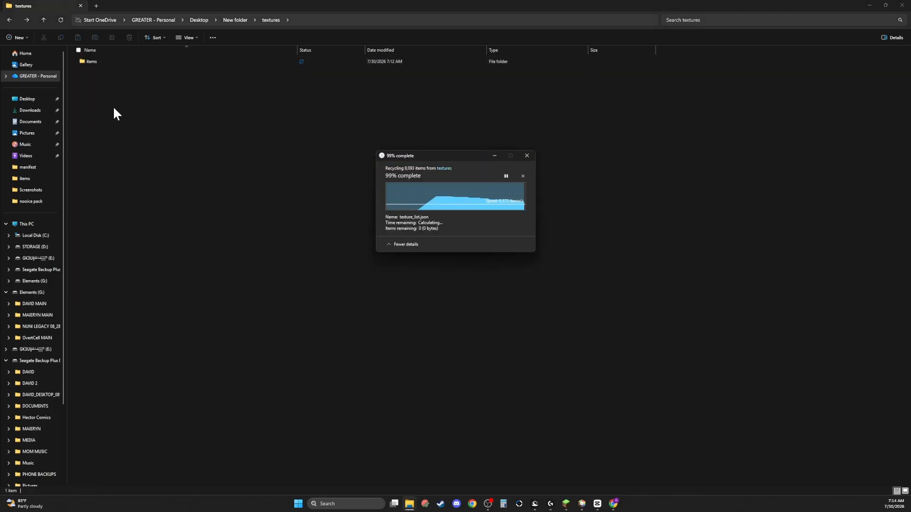
# Compress the textures folder, manifest.json and pack_icon.png in New folder together into one zip archive
pyautogui.click(9, 20)
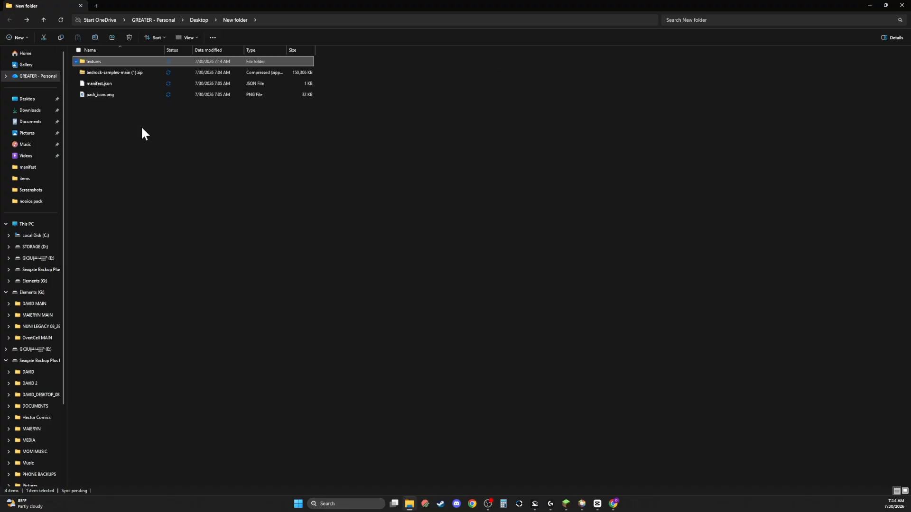
pyautogui.click(108, 93)
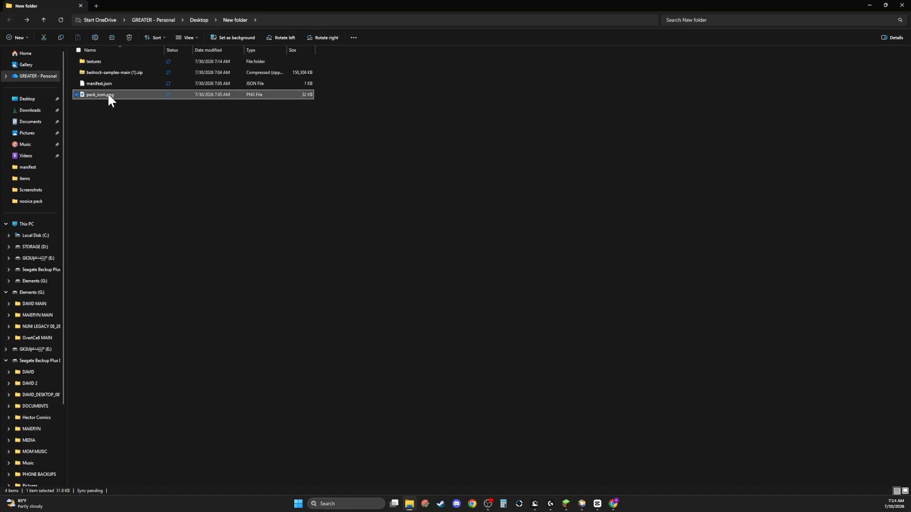
pyautogui.keyDown('shift'); pyautogui.click(104, 83); pyautogui.keyUp('shift')
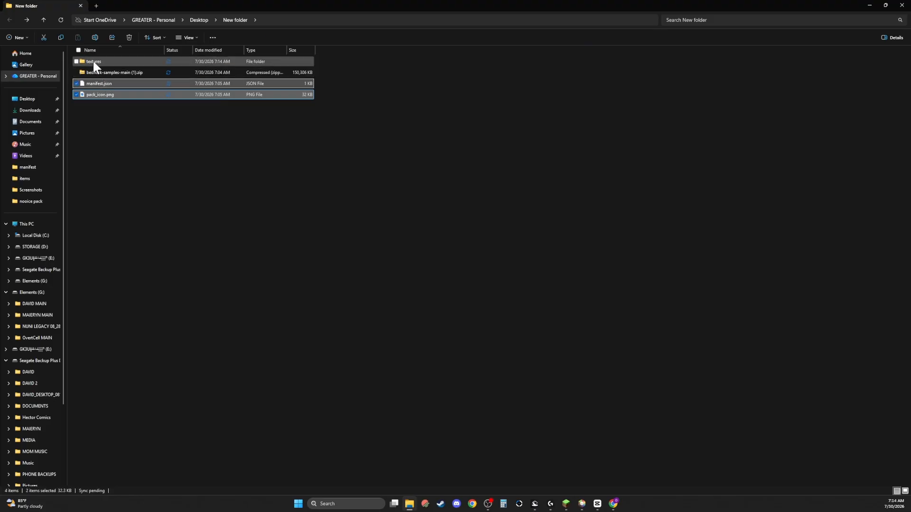
pyautogui.keyDown('ctrl'); pyautogui.click(93, 60); pyautogui.keyUp('ctrl')
pyautogui.rightClick(99, 63)
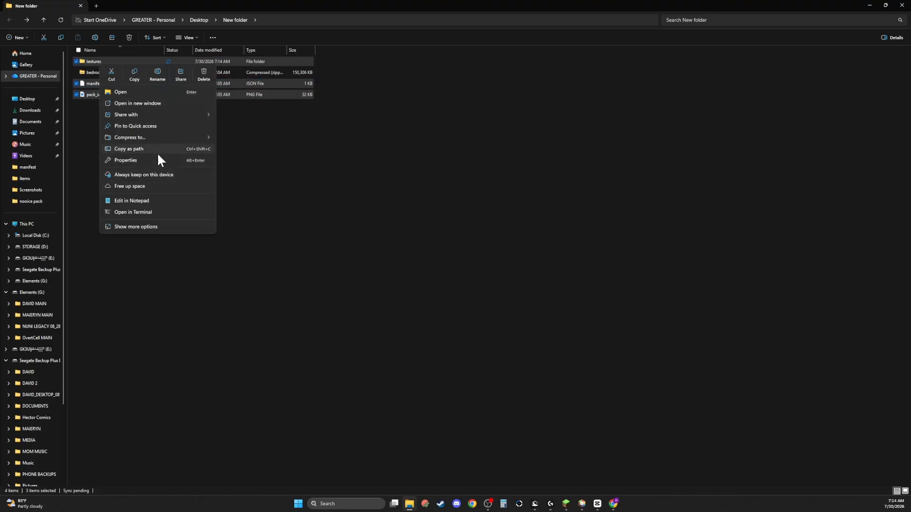
pyautogui.click(160, 226)
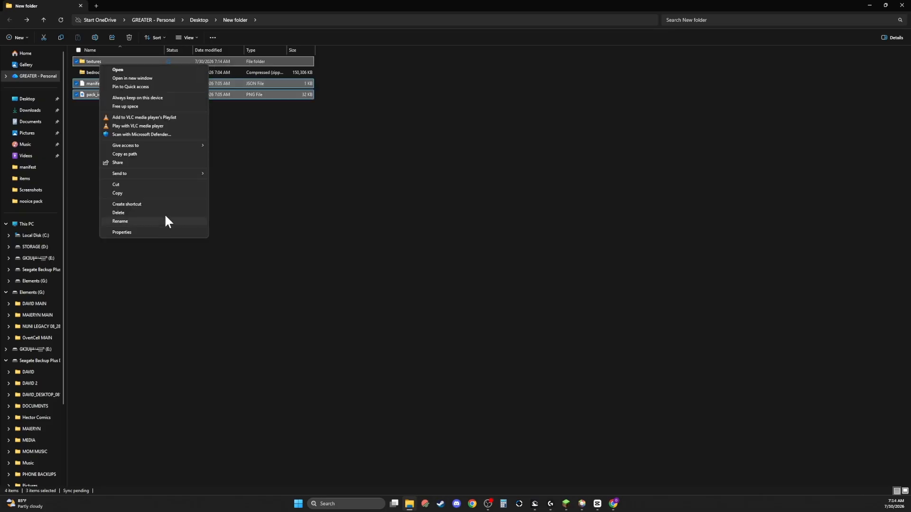
pyautogui.moveTo(146, 174)
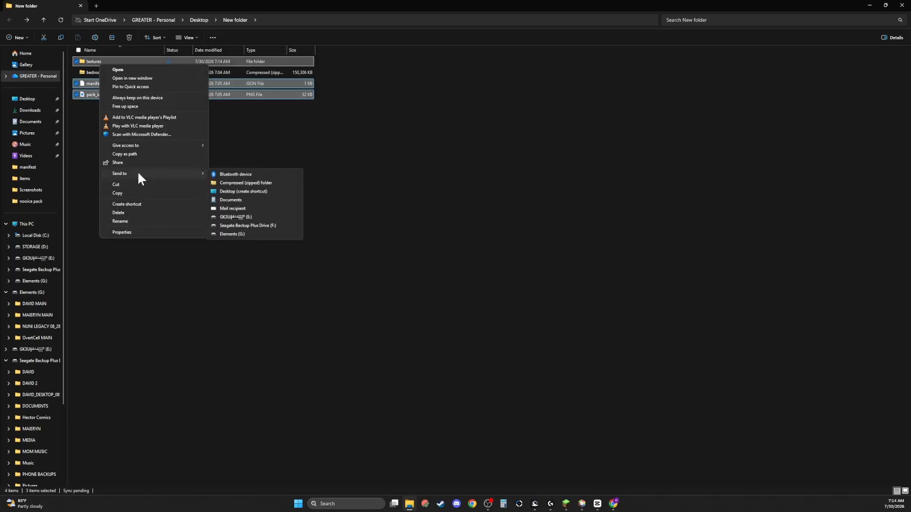
pyautogui.click(233, 181)
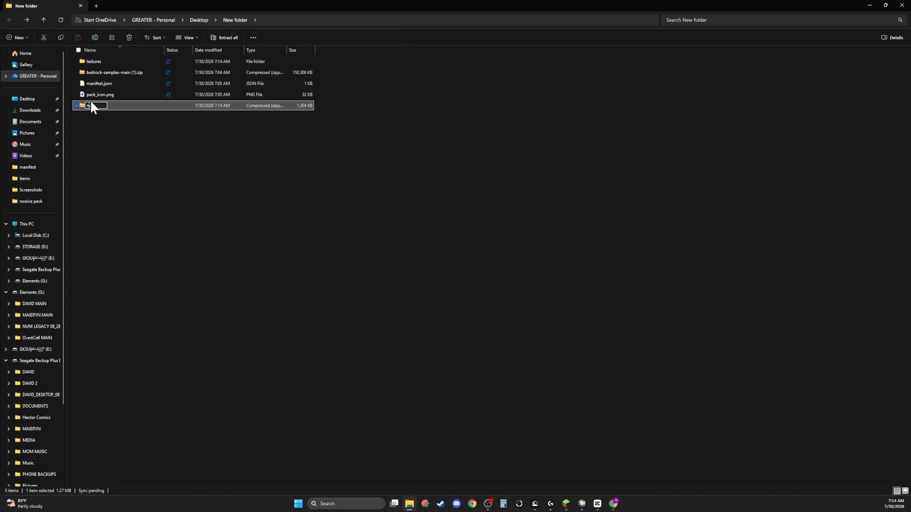
# Rename the new zip archive as nooice pack.mcpack and accept the file extension change
pyautogui.write('nooice pack.mcpack')
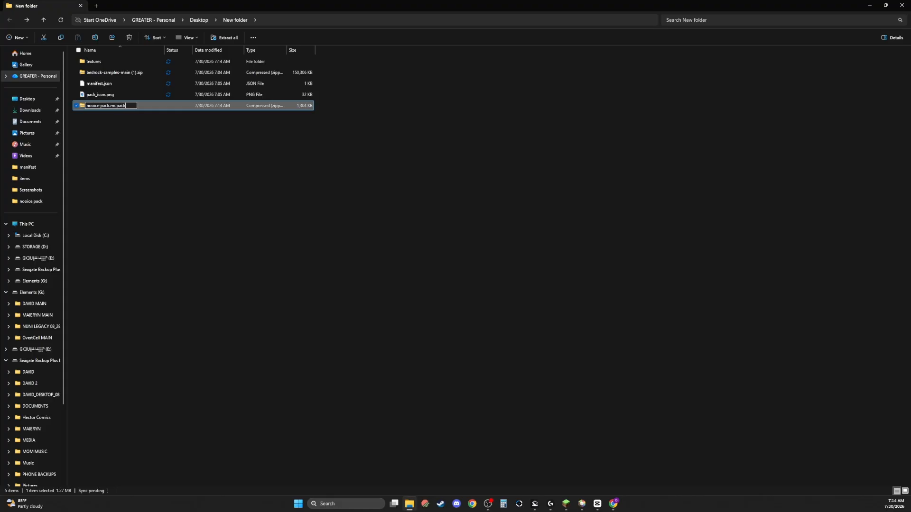
pyautogui.press('Return')
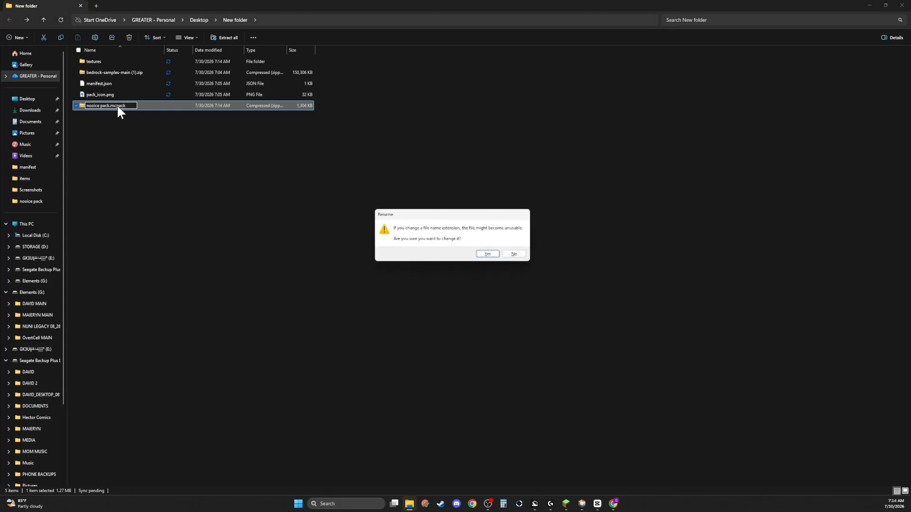
pyautogui.moveTo(434, 219); pyautogui.dragTo(377, 172)
pyautogui.click(431, 206)
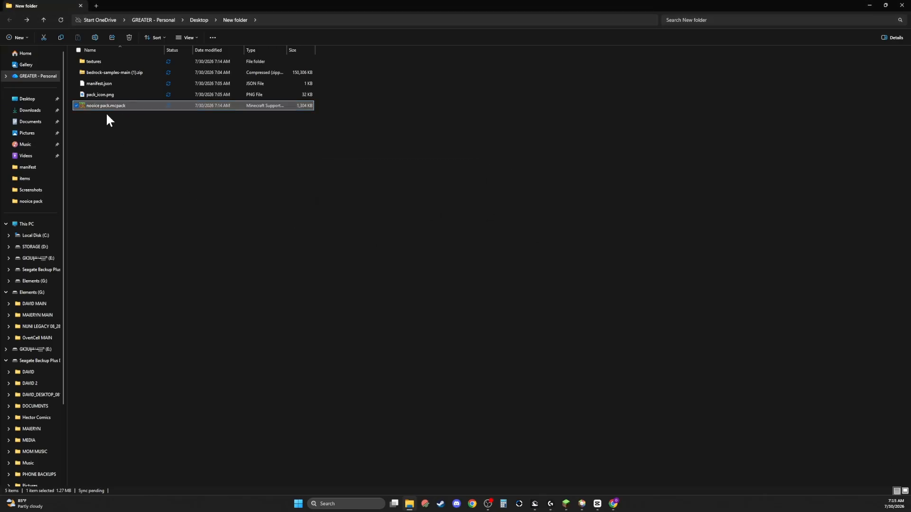
# Try to import nooice pack.mcpack into Minecraft by opening the file
pyautogui.doubleClick(100, 95)
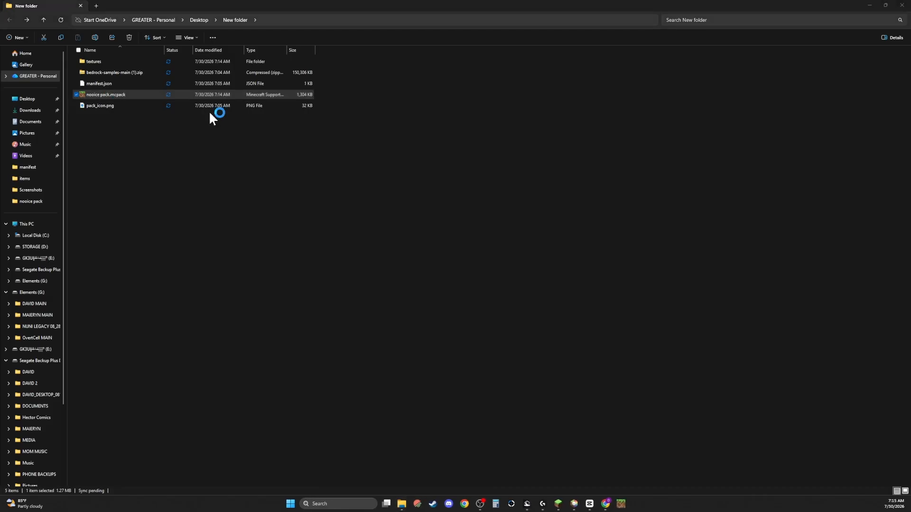
pyautogui.moveTo(354, 28); pyautogui.dragTo(250, 63)
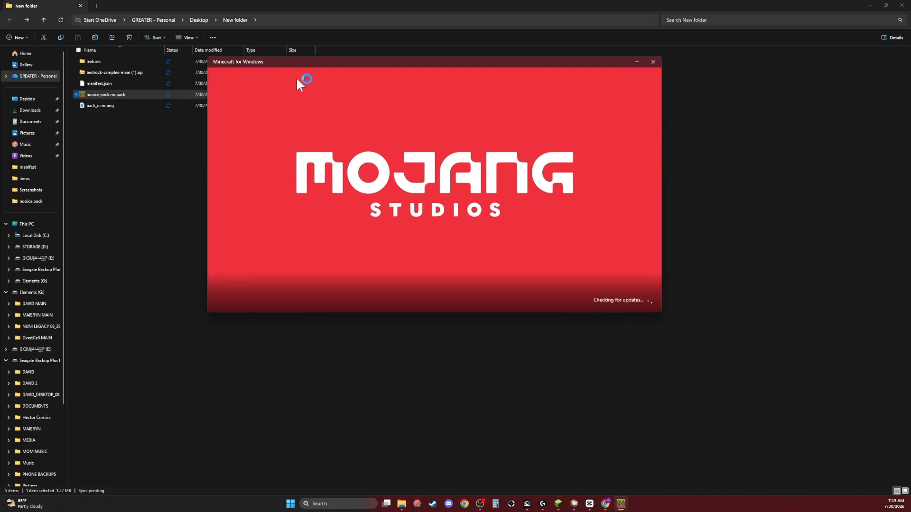
pyautogui.moveTo(313, 66); pyautogui.dragTo(304, 18)
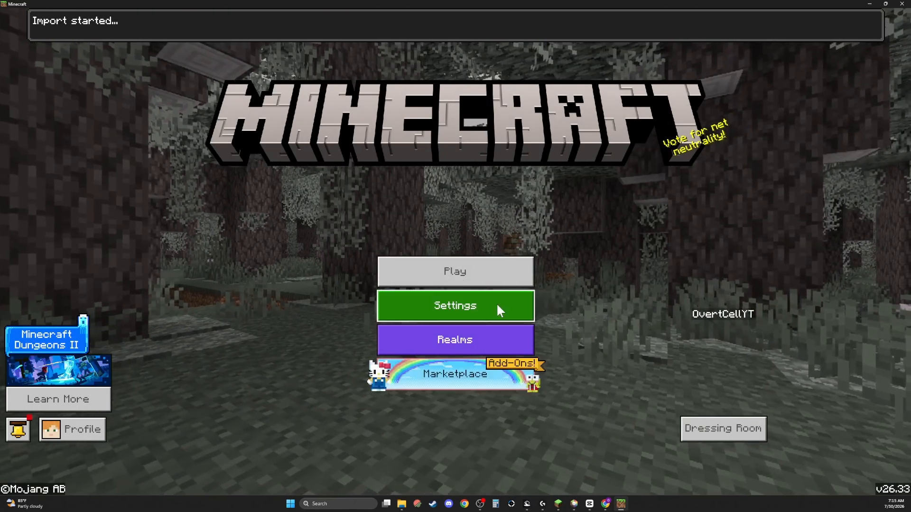
# Activate the existing nooicepack in the Global Resources settings and move it below PvP Crosshairs in the active packs
pyautogui.click(496, 299)
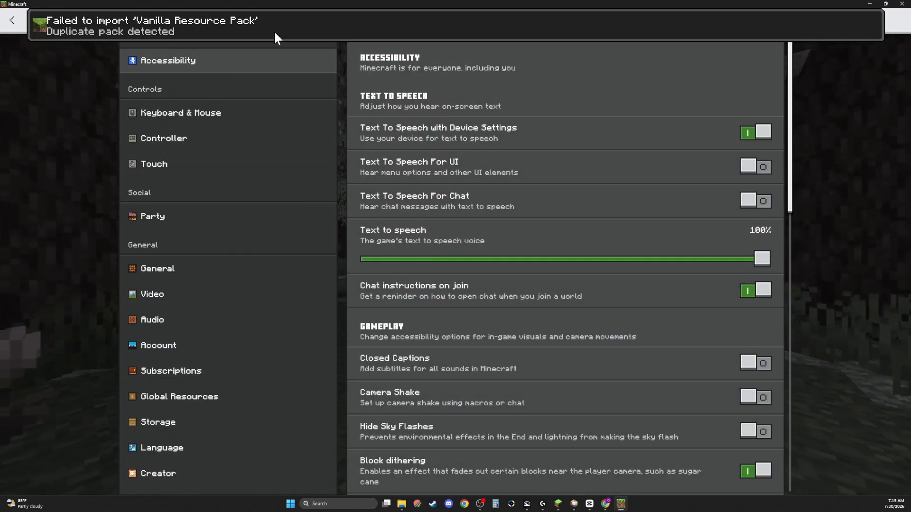
pyautogui.click(228, 403)
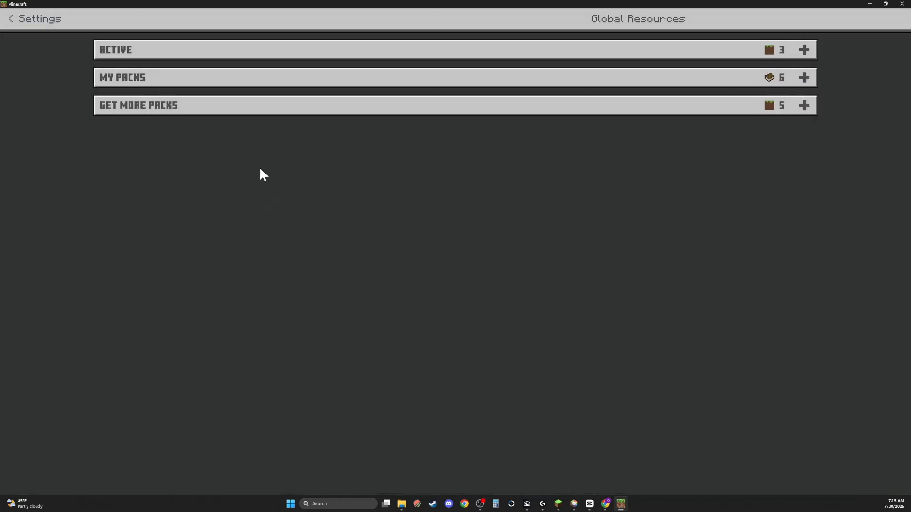
pyautogui.click(216, 87)
pyautogui.click(209, 50)
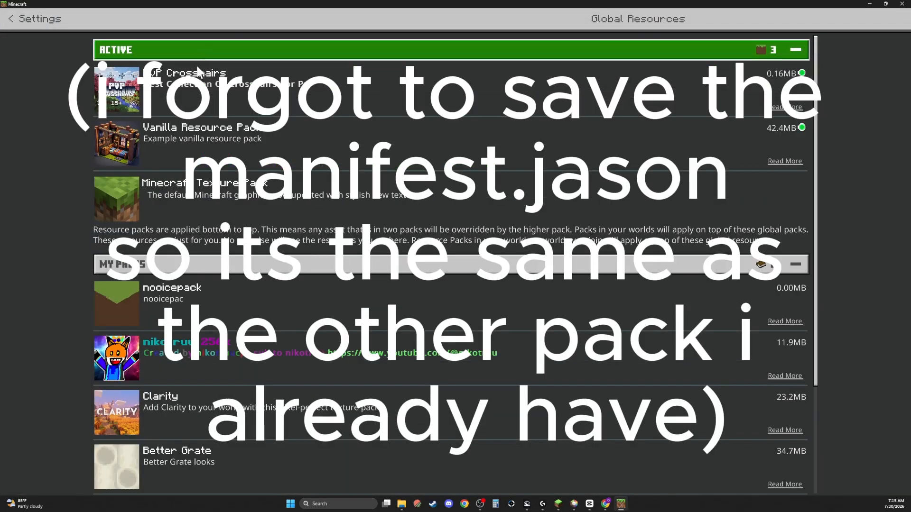
pyautogui.click(209, 302)
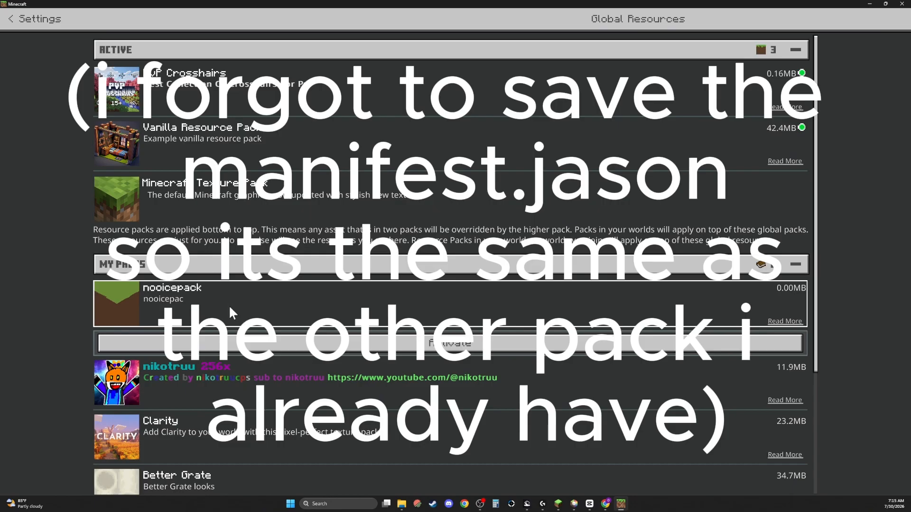
pyautogui.click(280, 342)
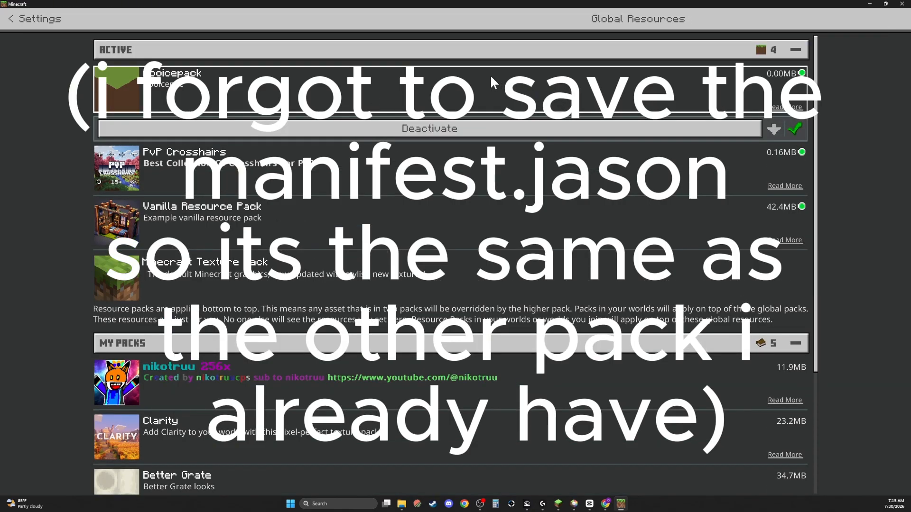
pyautogui.click(773, 128)
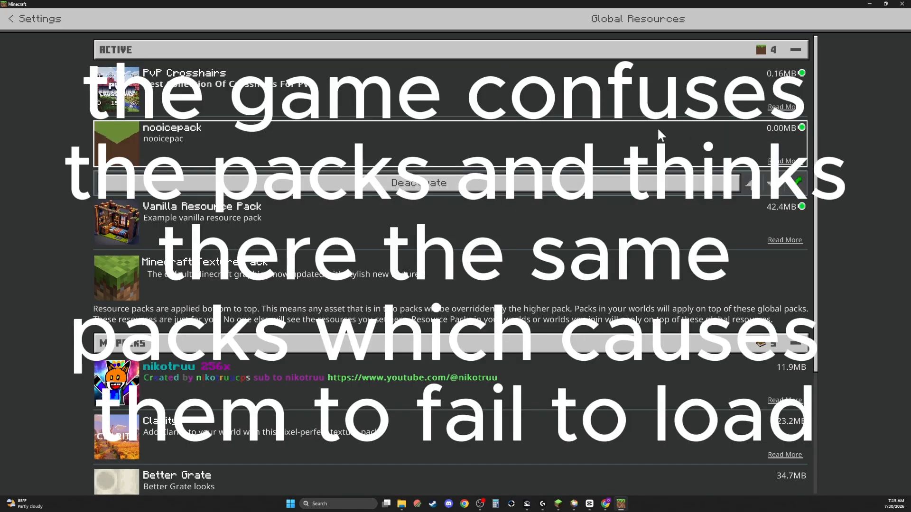
pyautogui.click(784, 161)
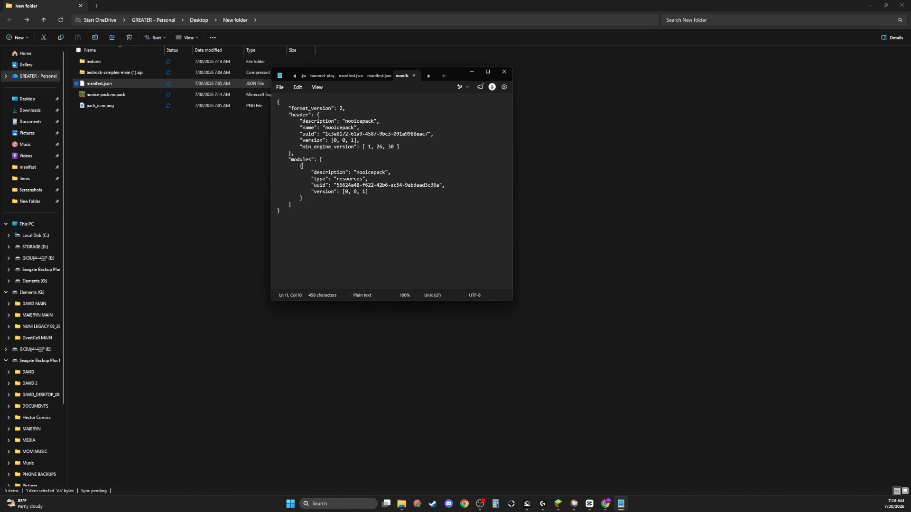
# Save the edited manifest.json in Notepad and close the editor window
pyautogui.click(280, 88)
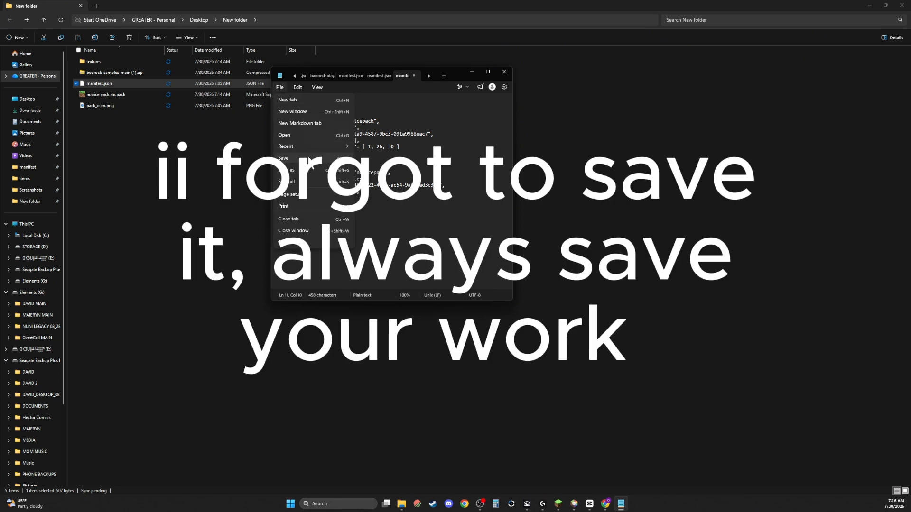
pyautogui.click(309, 159)
pyautogui.click(503, 71)
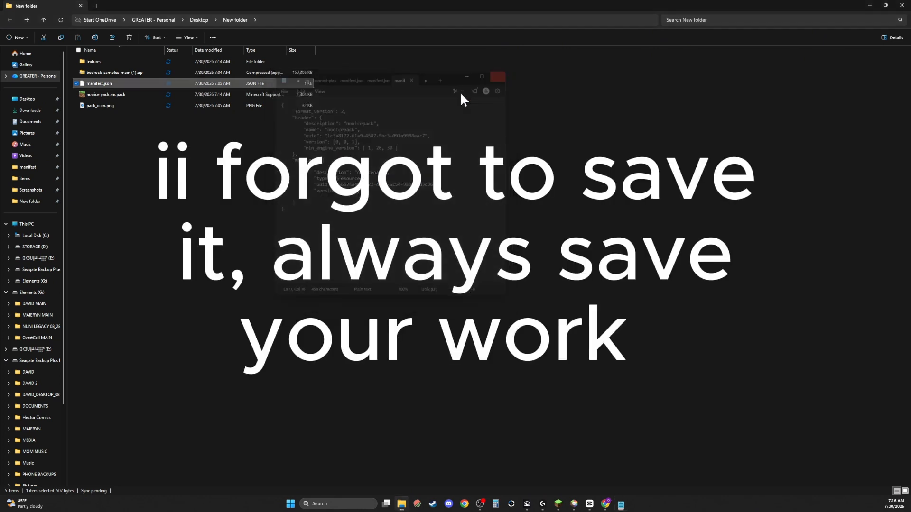
# Import the texture pack into Minecraft by opening its mcpack file, and go to the Global Resources settings
pyautogui.doubleClick(166, 95)
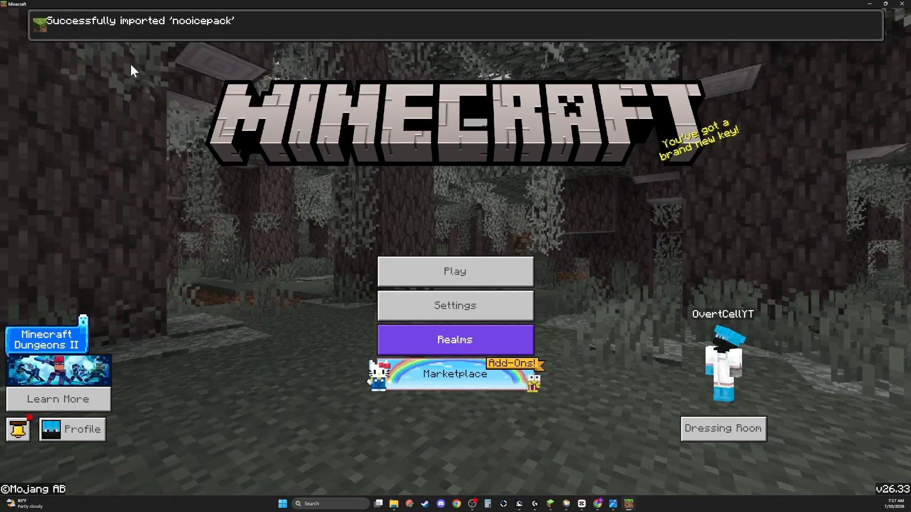
pyautogui.click(431, 306)
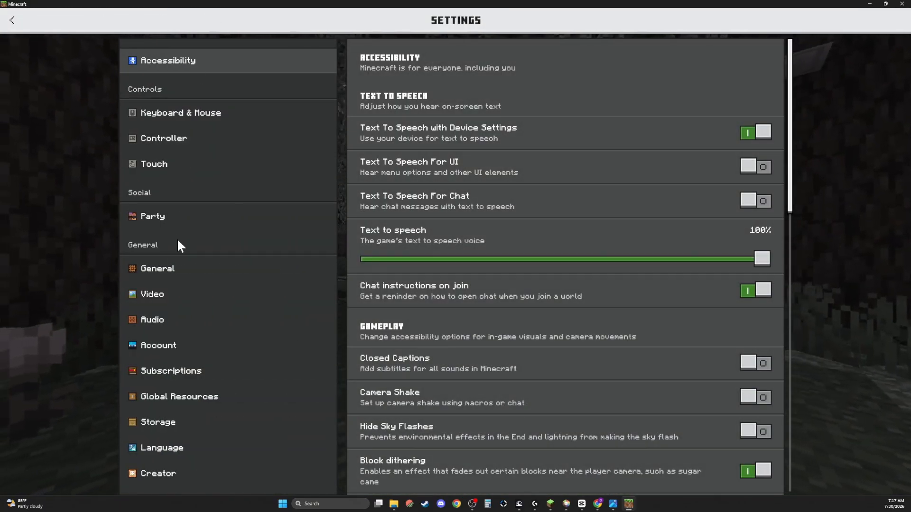
pyautogui.click(190, 398)
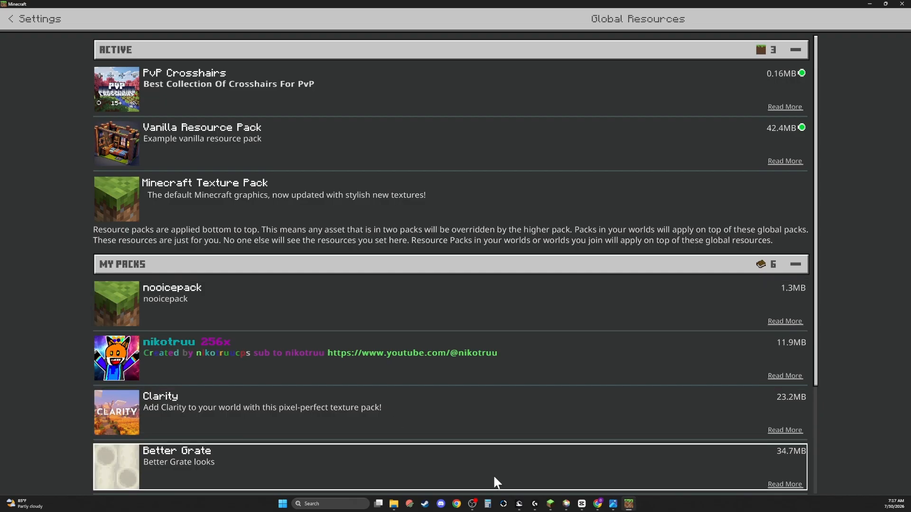
# View pack_icon.png from New folder in the photo viewer, close it, and return to Minecraft
pyautogui.click(394, 504)
pyautogui.click(108, 106)
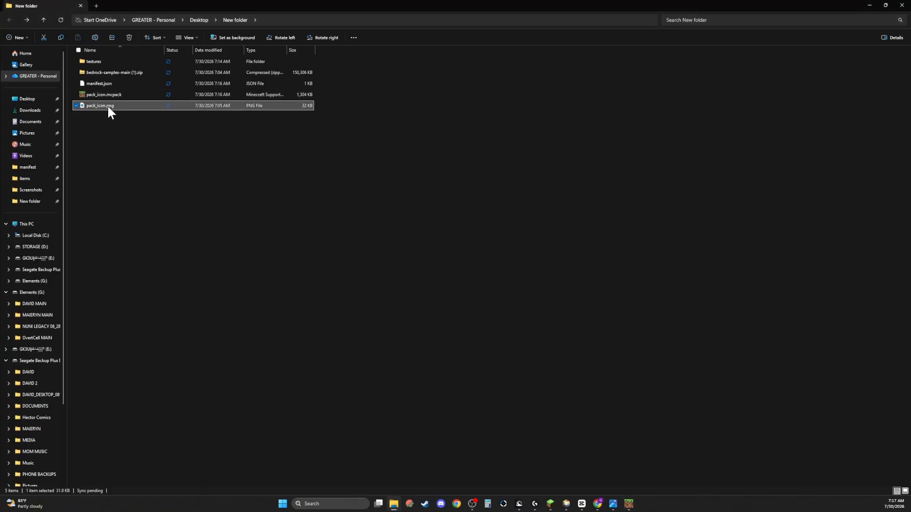
pyautogui.moveTo(910, 71); pyautogui.dragTo(308, 67)
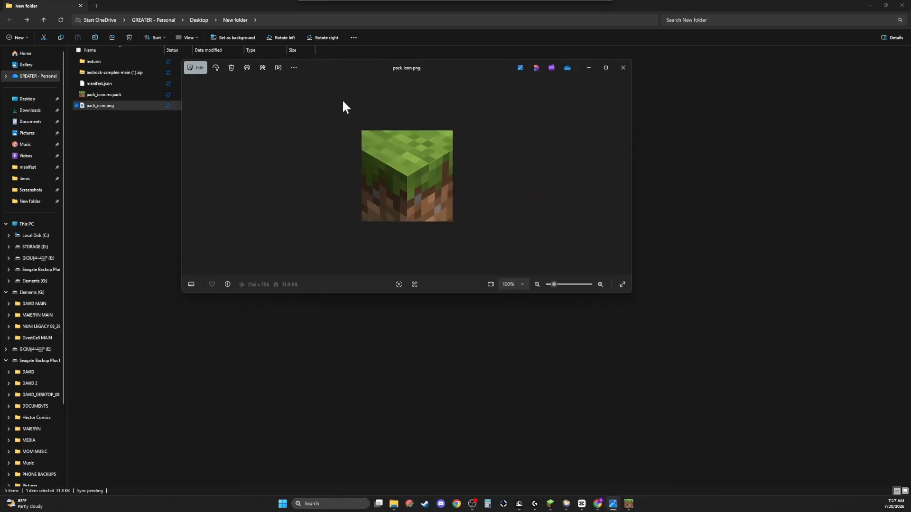
pyautogui.click(624, 68)
pyautogui.click(626, 503)
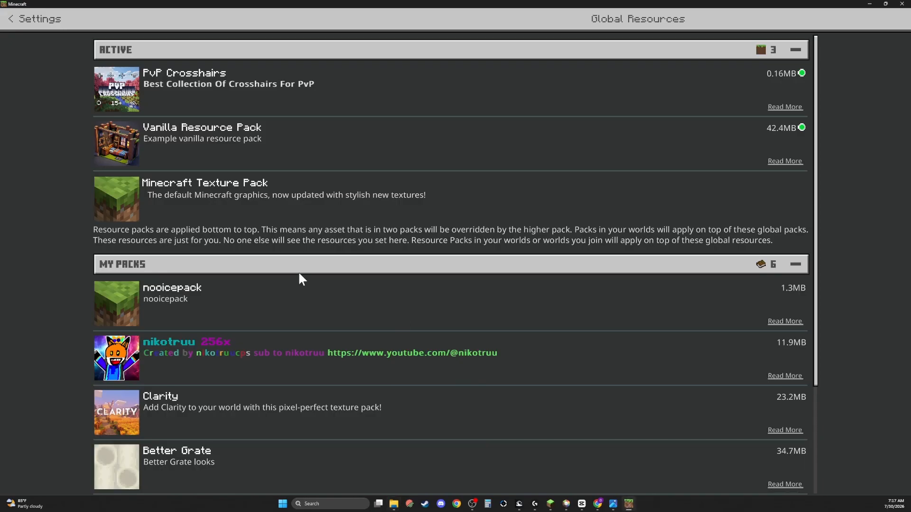
# Activate nooicepack in Global Resources and deactivate PvP Crosshairs and Vanilla Resource Pack
pyautogui.click(161, 306)
pyautogui.click(264, 348)
pyautogui.click(176, 164)
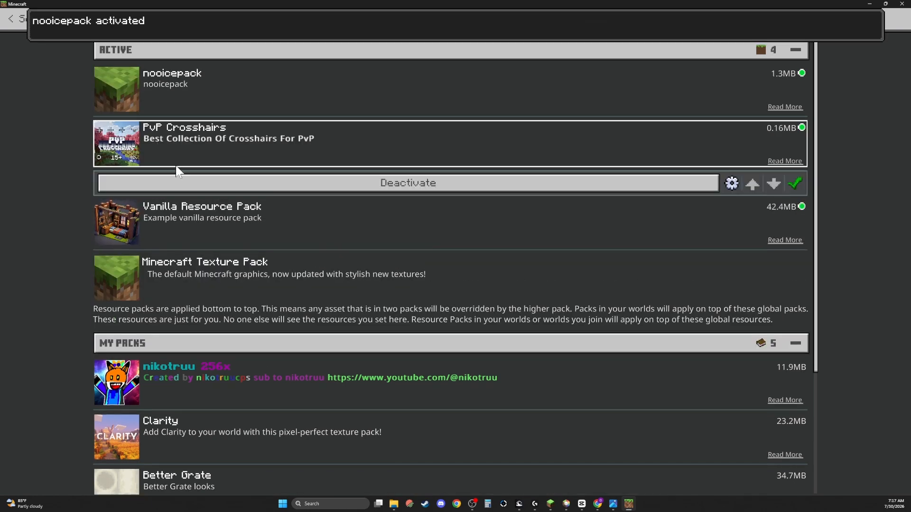
pyautogui.click(172, 181)
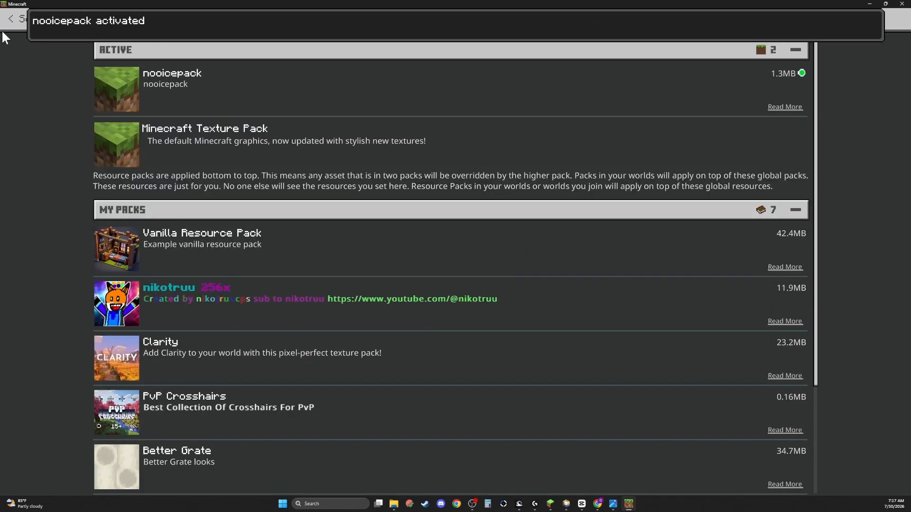
# Leave the settings, load a saved world, and pick up a diamond sword from the Equipment inventory
pyautogui.click(9, 20)
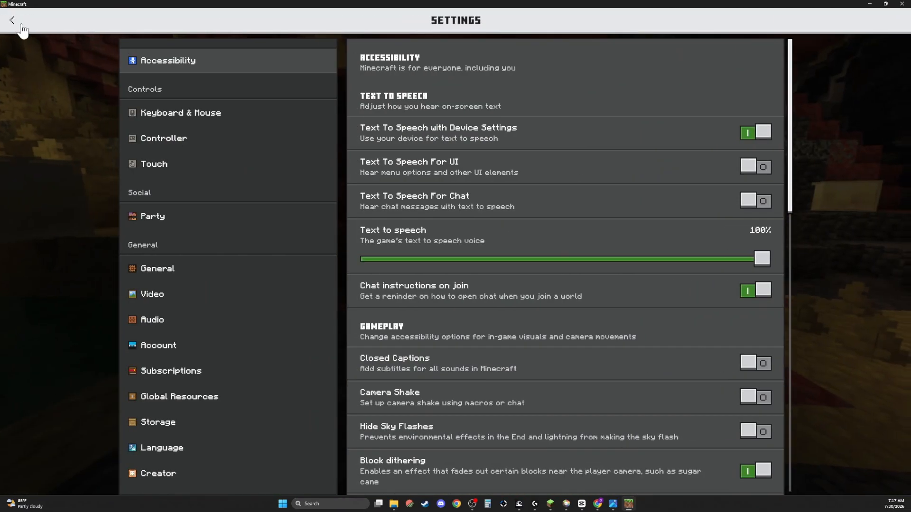
pyautogui.click(20, 23)
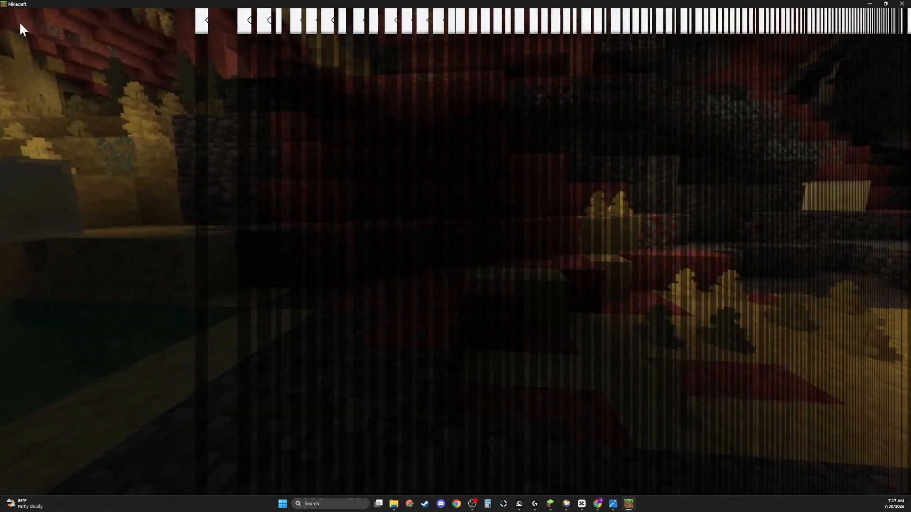
pyautogui.click(437, 269)
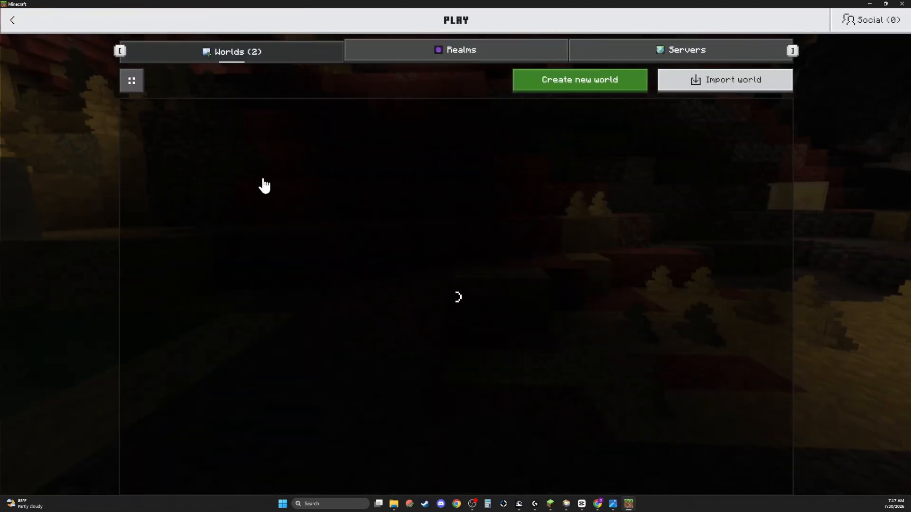
pyautogui.click(331, 204)
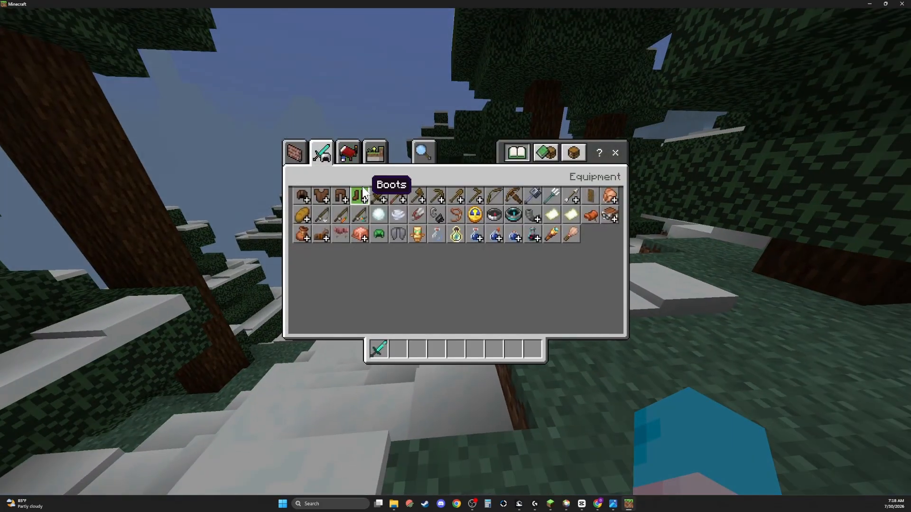
pyautogui.click(494, 195)
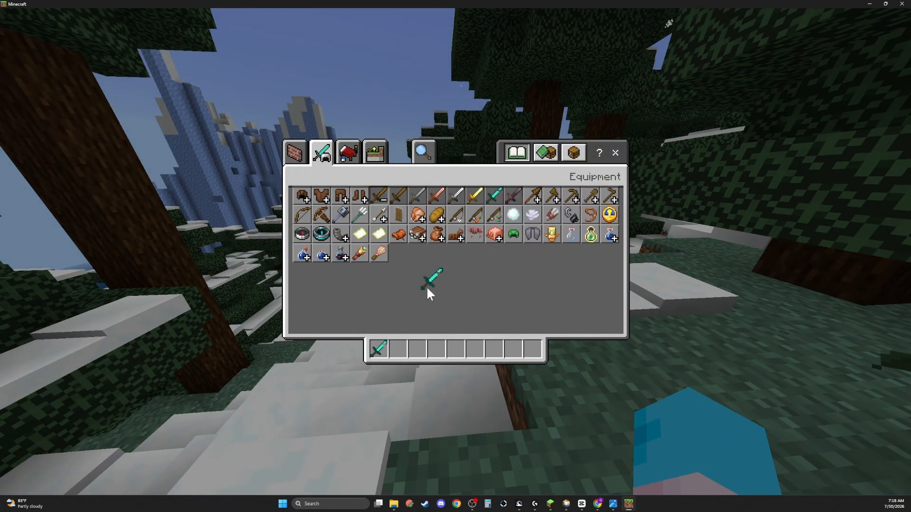
# Place the diamond sword in the second hotbar slot, close the inventory, and move through the snowy forest to examine its texture in hand
pyautogui.click(402, 352)
pyautogui.press('e')
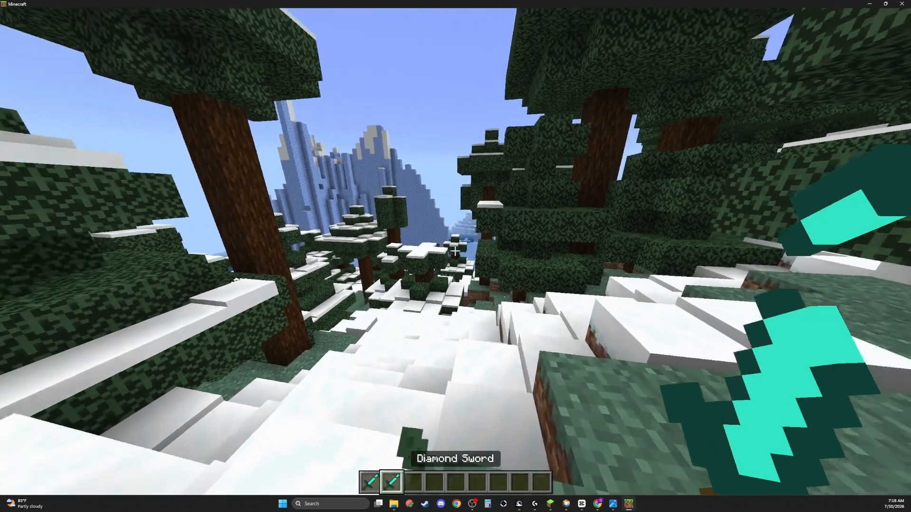
pyautogui.press('w')
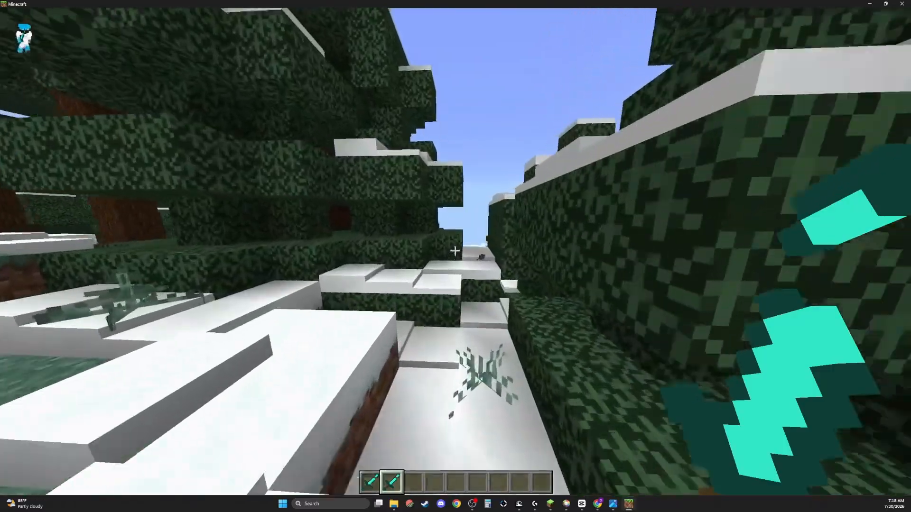
pyautogui.press('w')
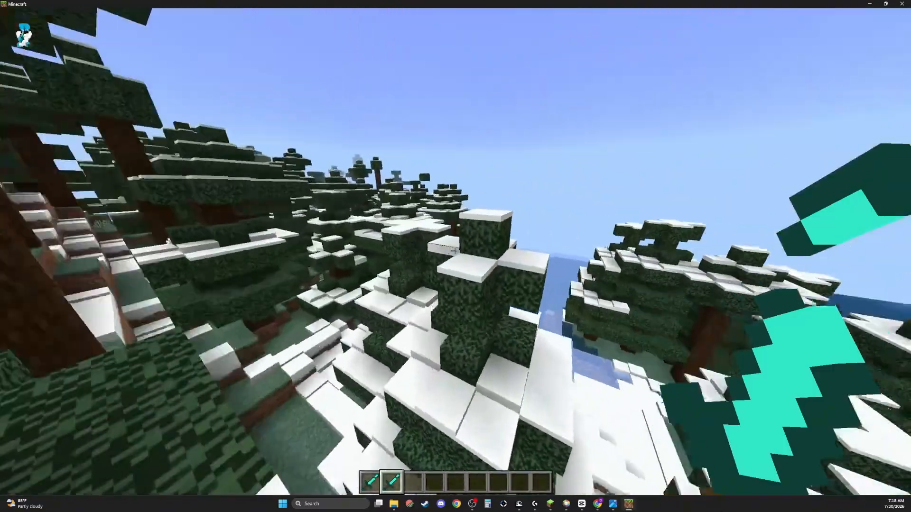
pyautogui.press('w')
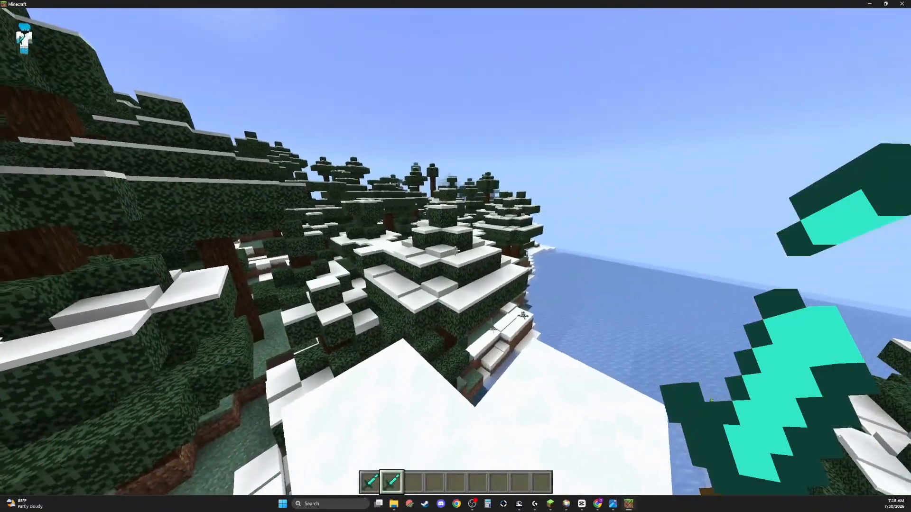
pyautogui.press('w')
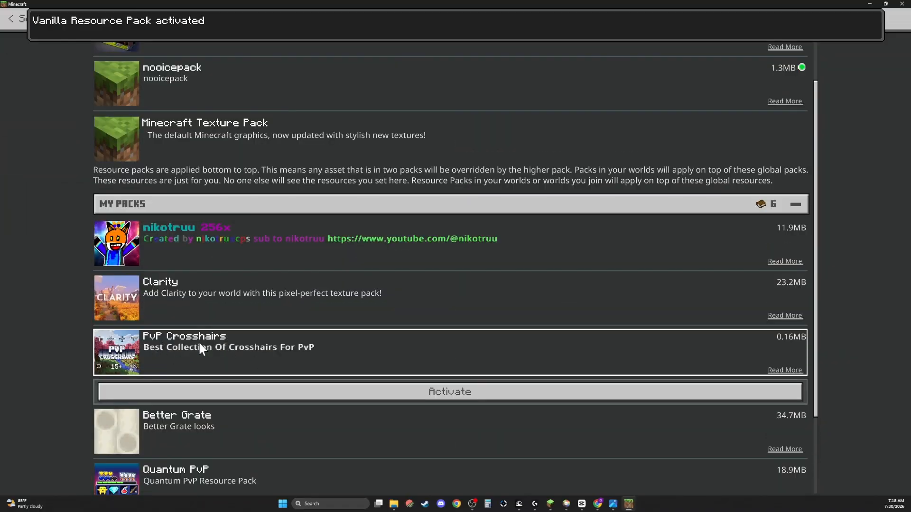
# Activate PvP Crosshairs, deactivate nooicepack in Global Resources, and leave the settings
pyautogui.click(299, 385)
pyautogui.click(208, 192)
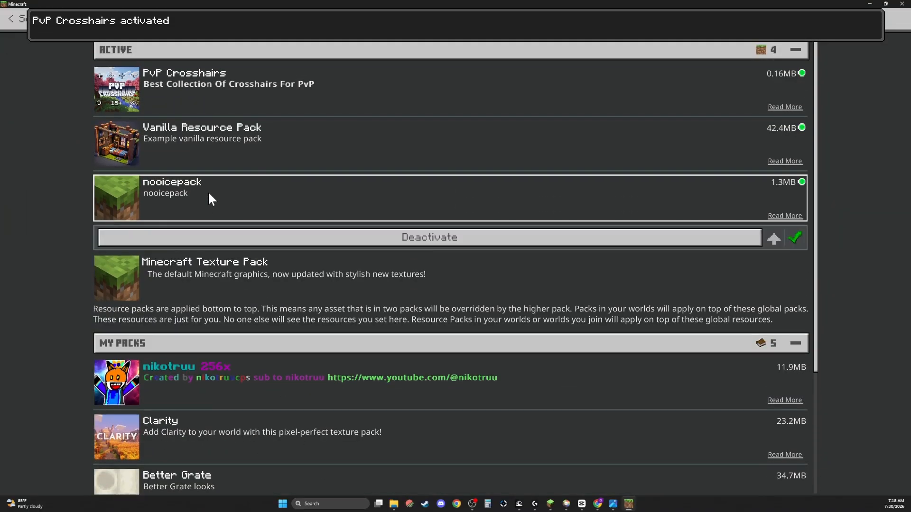
pyautogui.click(212, 233)
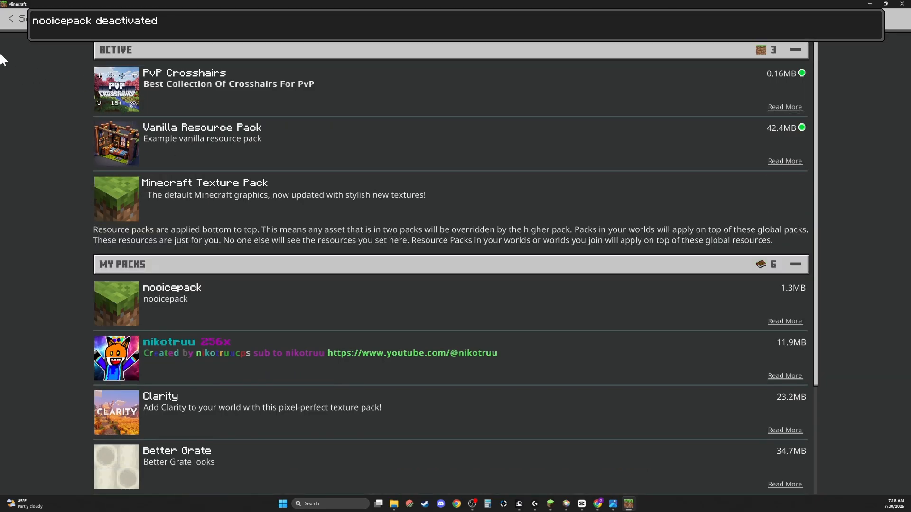
pyautogui.click(11, 25)
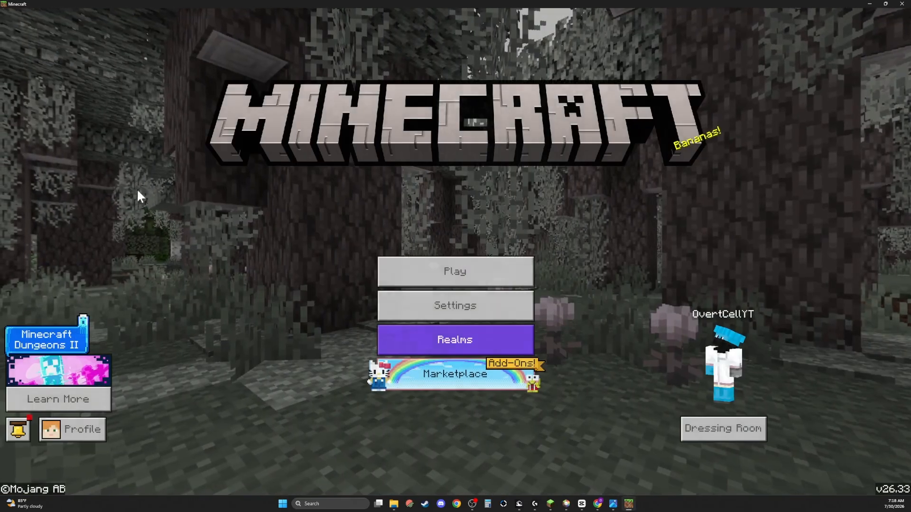
# Reopen Global Resources, review the PvP Crosshairs resolution option among the active packs, and select Vanilla Resource Pack
pyautogui.click(422, 304)
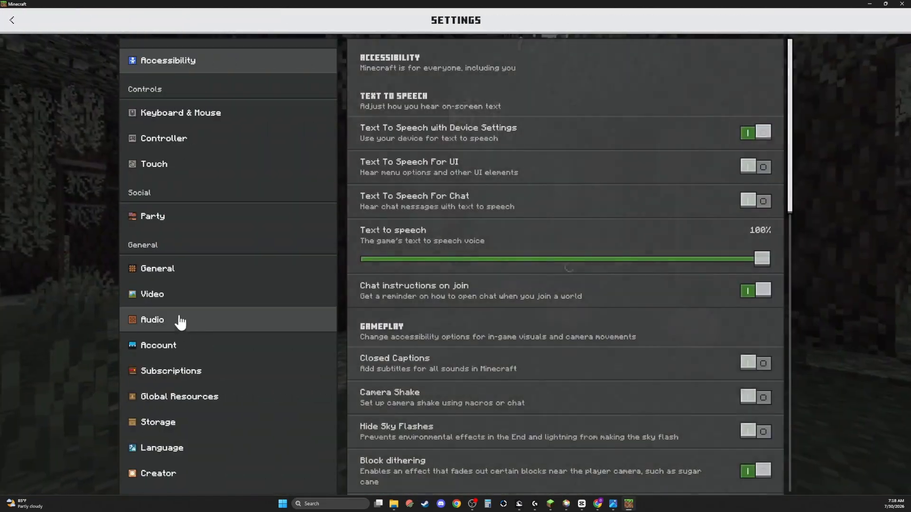
pyautogui.click(221, 403)
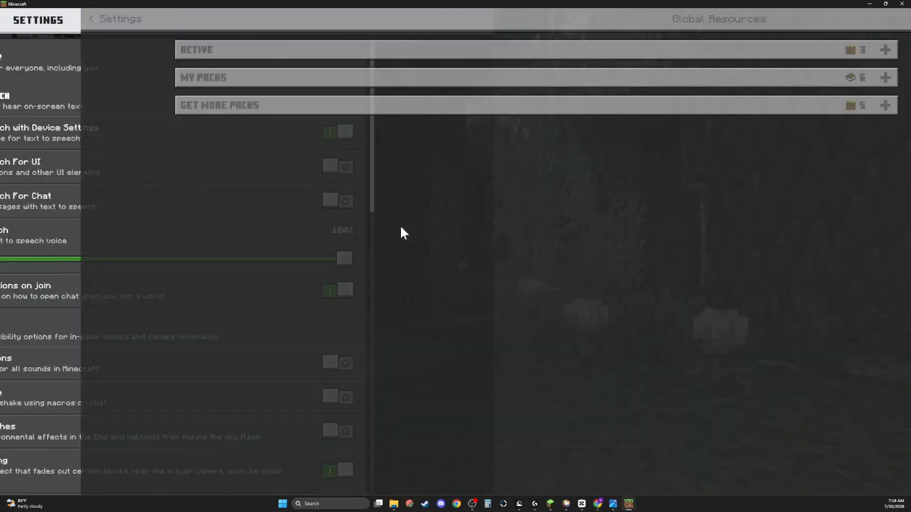
pyautogui.click(625, 53)
pyautogui.click(491, 91)
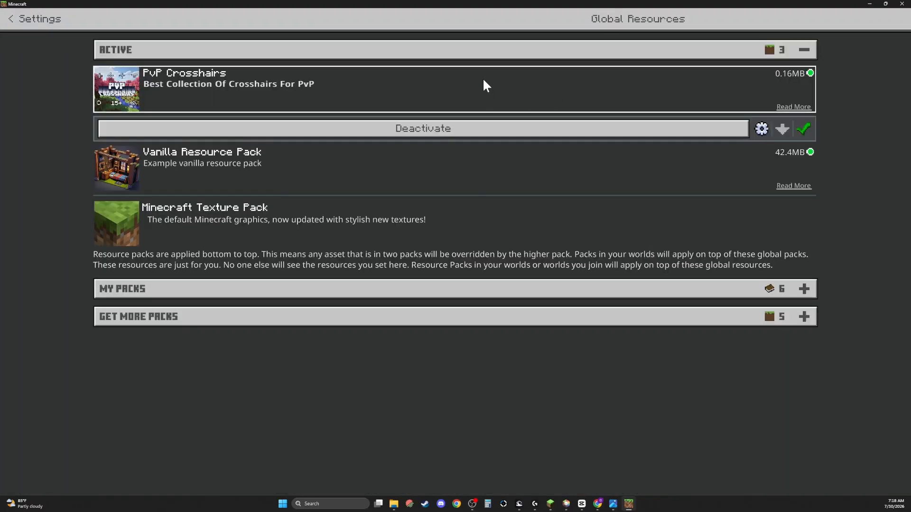
pyautogui.click(762, 128)
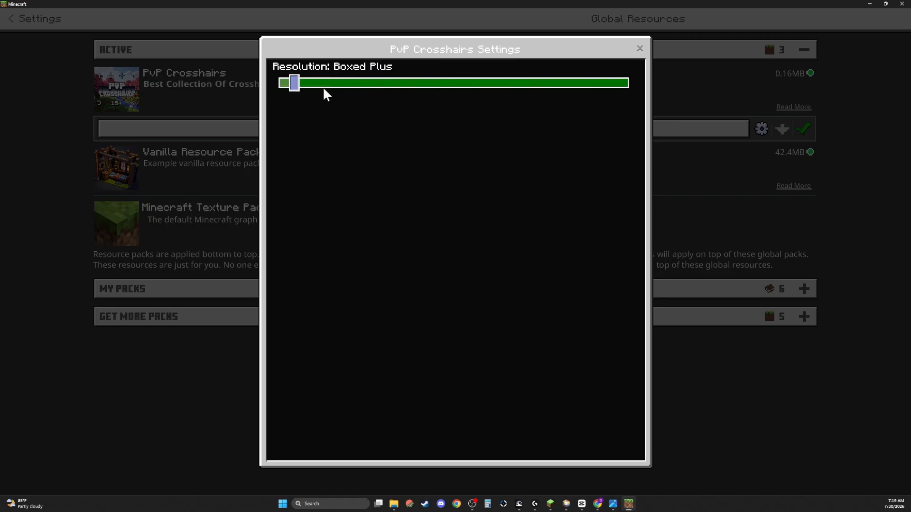
pyautogui.click(640, 48)
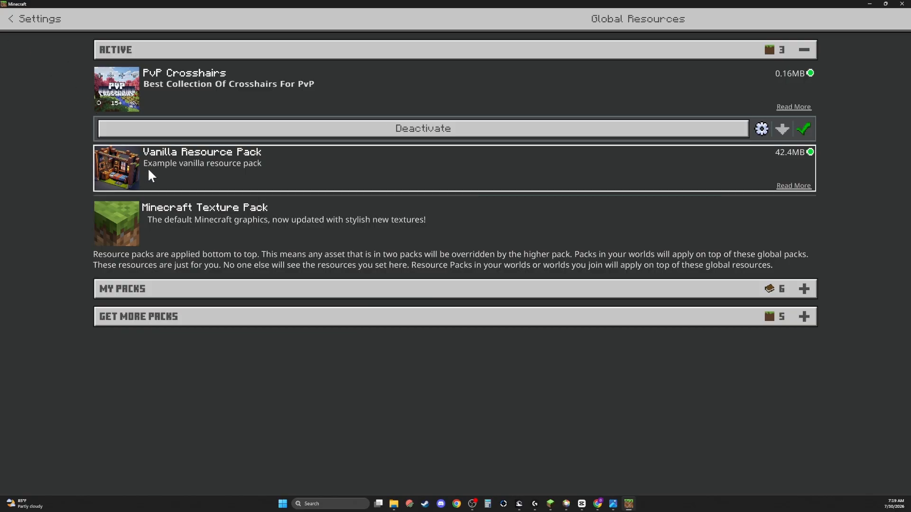
pyautogui.click(147, 168)
# Leave the settings, load a saved world, and fly to the floating platform of coloured blocks and armor stands
pyautogui.click(7, 21)
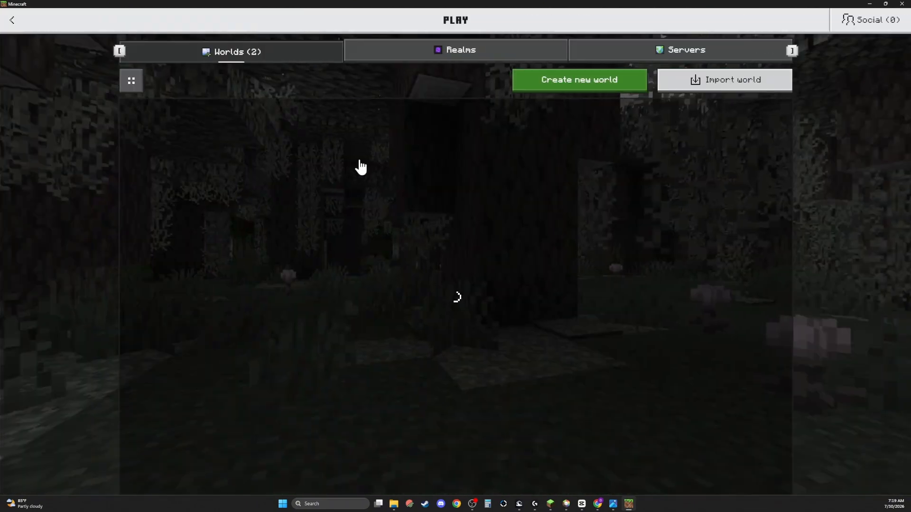
pyautogui.click(360, 167)
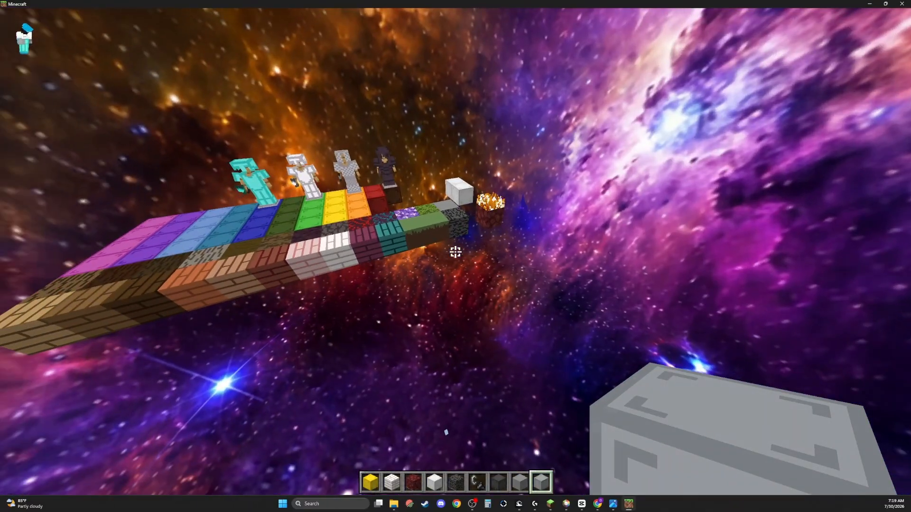
pyautogui.press('w')
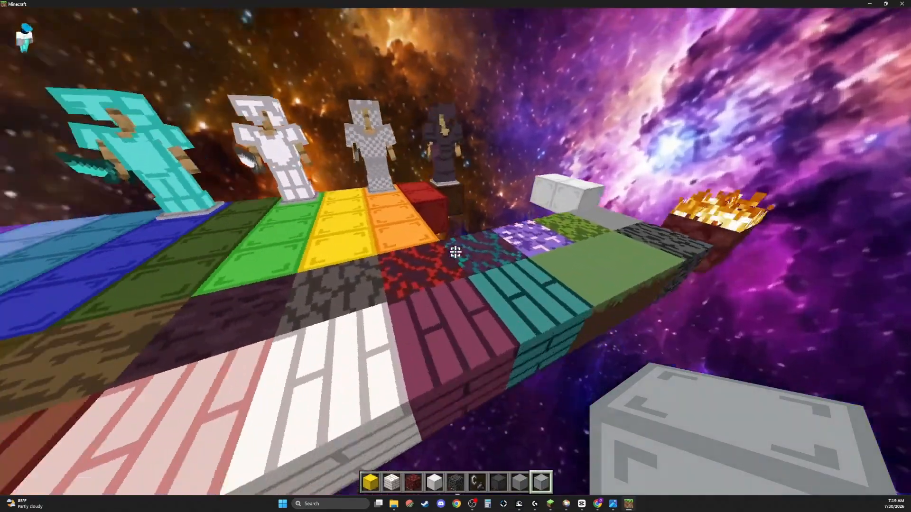
pyautogui.press('shift')
pyautogui.press('space')
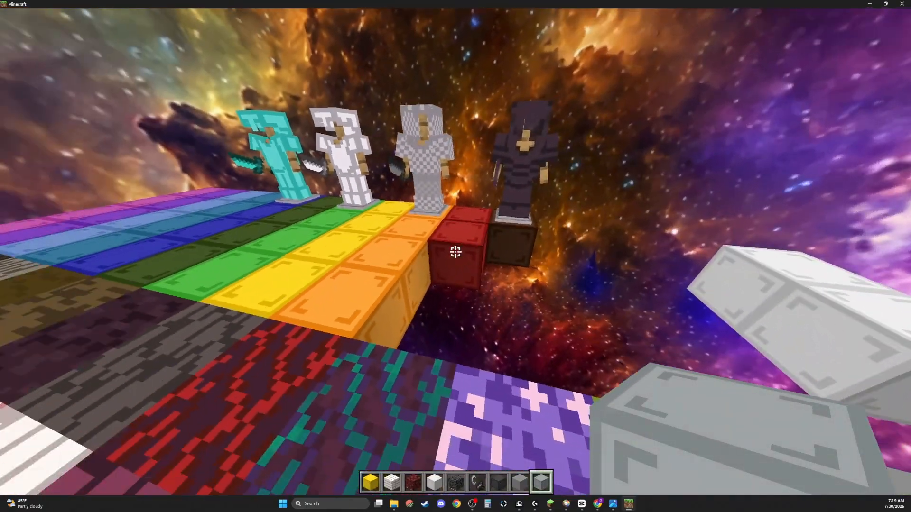
# Extend the red wool row of the platform and lay a row of brown wool beside it
pyautogui.middleClick(456, 252)
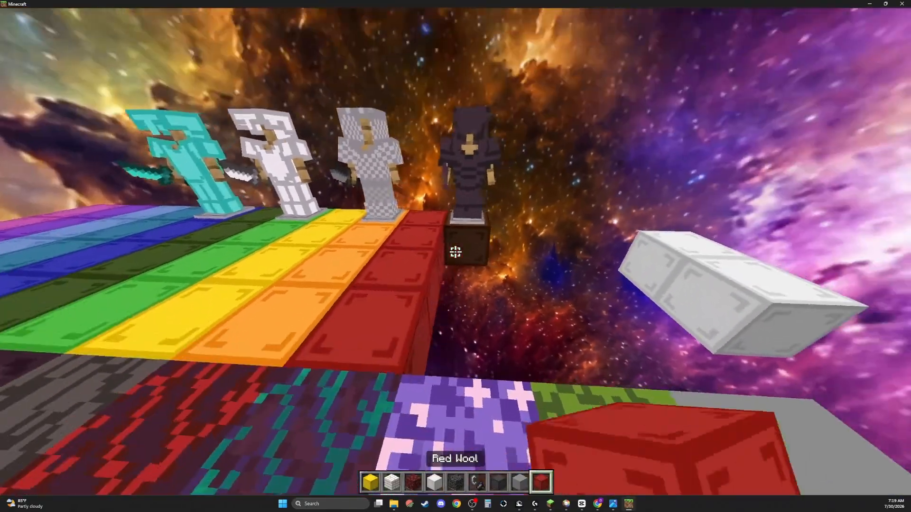
pyautogui.middleClick(456, 252)
pyautogui.press('s')
pyautogui.rightClick(455, 253)
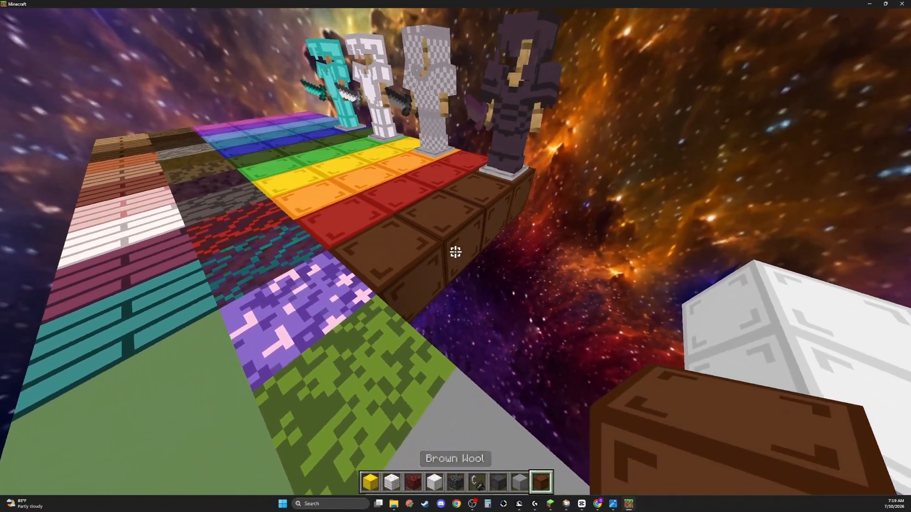
# Switch to the white block in the fourth hotbar slot and extend the floating white row beside the platform
pyautogui.scroll(-4, 456, 252)
pyautogui.rightClick(455, 252)
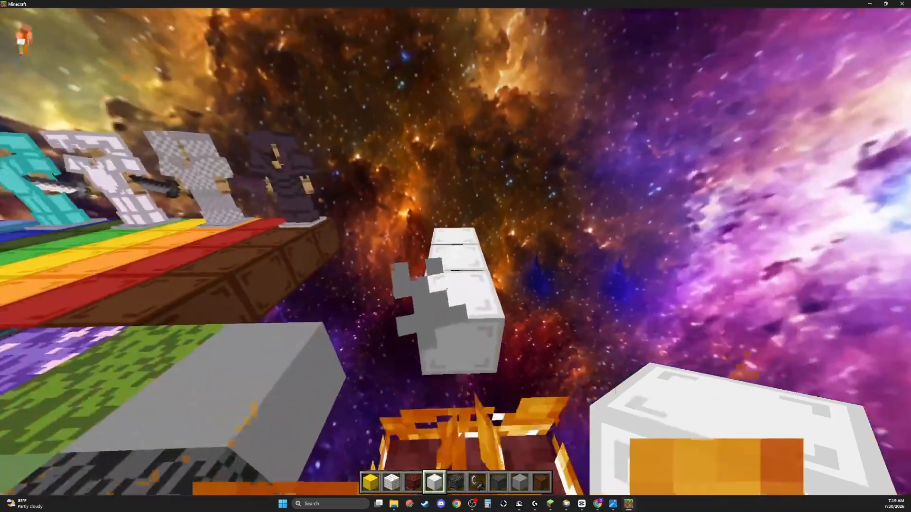
pyautogui.press('s')
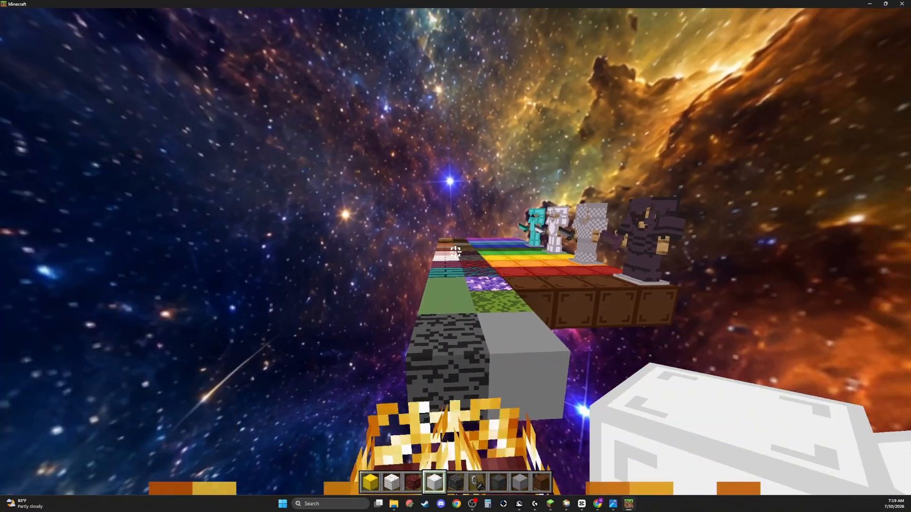
# Fly along the armor stands to view the pack's textures, and save and quit the world
pyautogui.press('w')
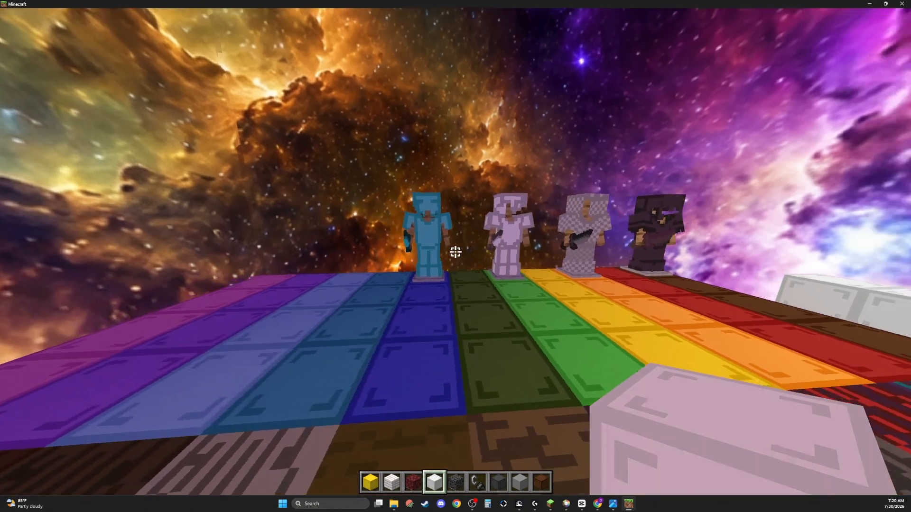
pyautogui.press('a')
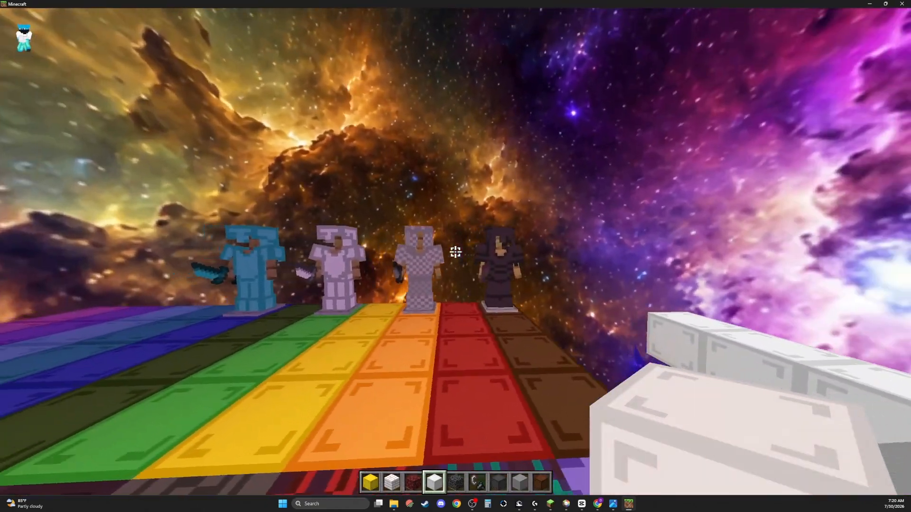
pyautogui.press('Escape')
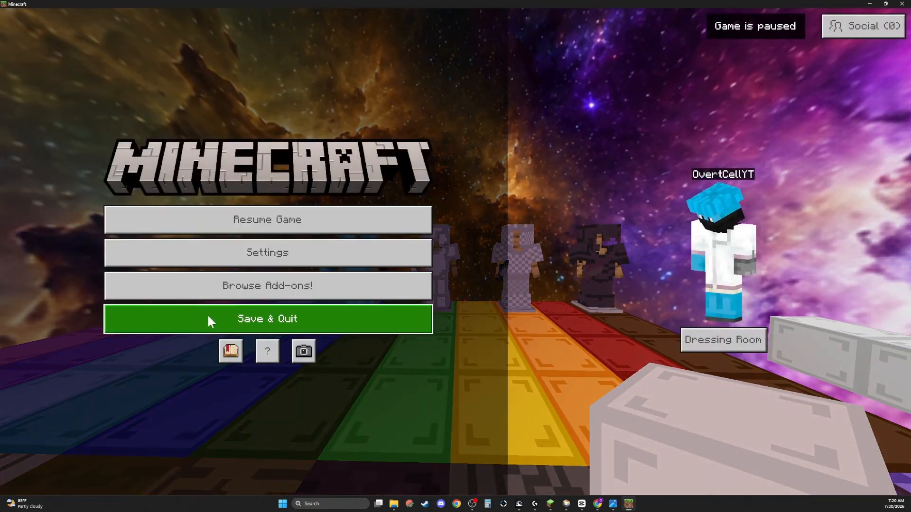
pyautogui.click(229, 327)
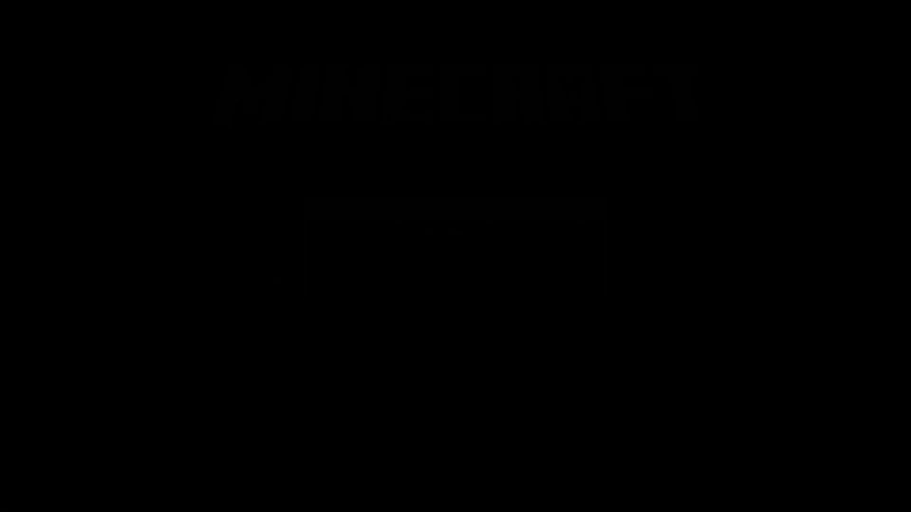